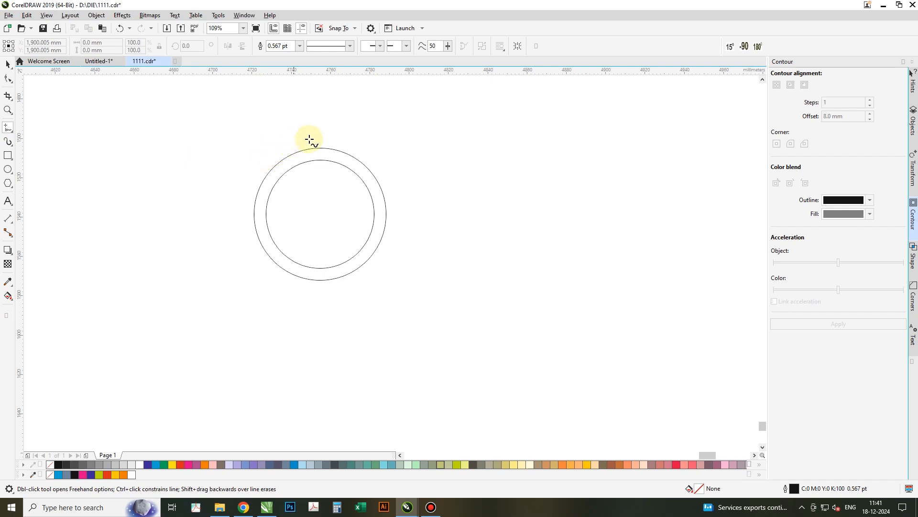
- Draw a vertical line about 95 mm long through the concentric circles
{"action": "left_click", "coordinate": [318, 123]}
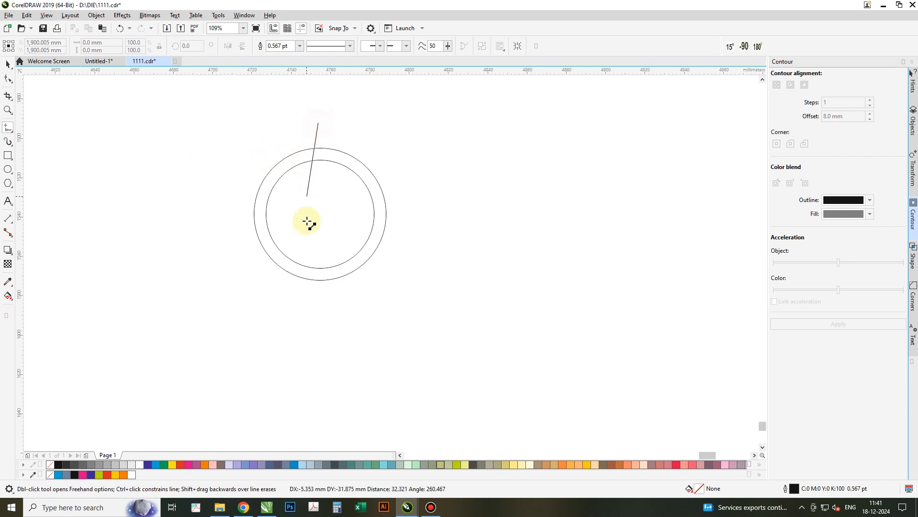
{"action": "left_click", "coordinate": [317, 315]}
{"action": "key", "text": "space"}
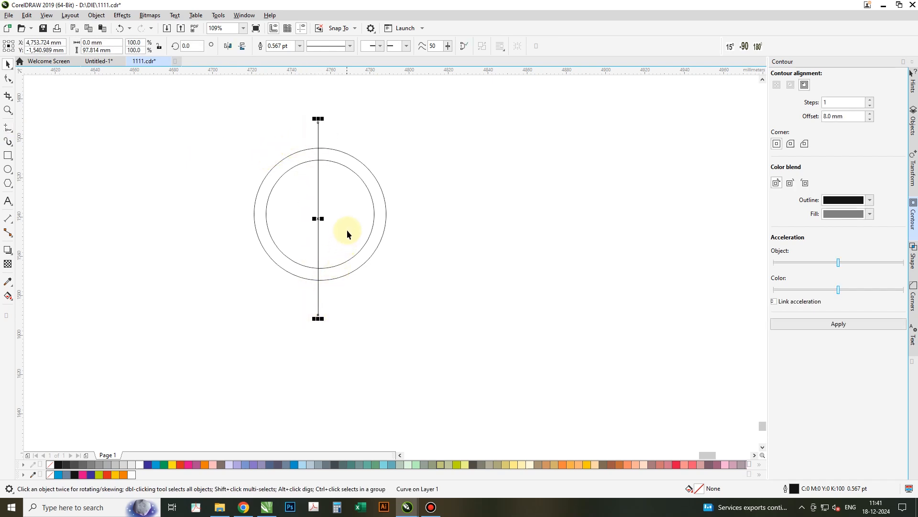
- Try rotating copies of the vertical line by 72° with the Transform docker, then undo both copies
{"action": "key", "text": "ctrl+a"}
{"action": "key", "text": "Tab"}
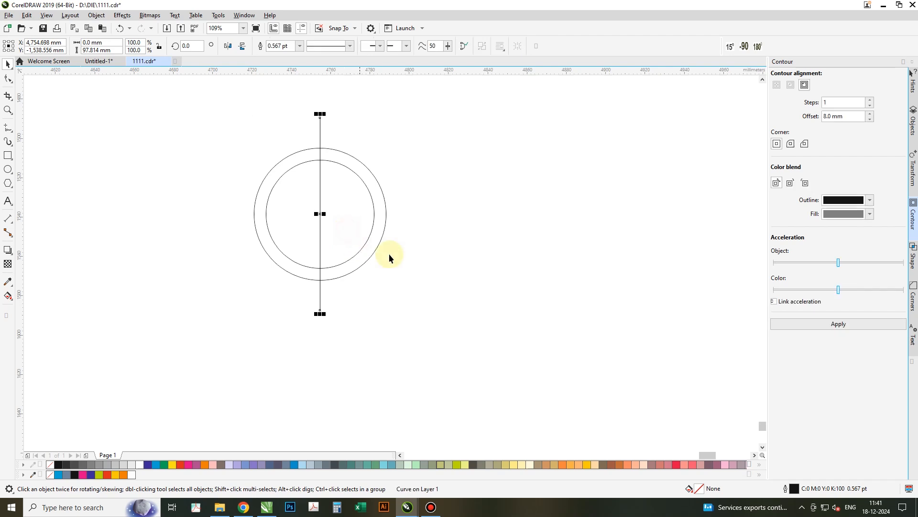
{"action": "left_click", "coordinate": [476, 269]}
{"action": "key", "text": "Tab"}
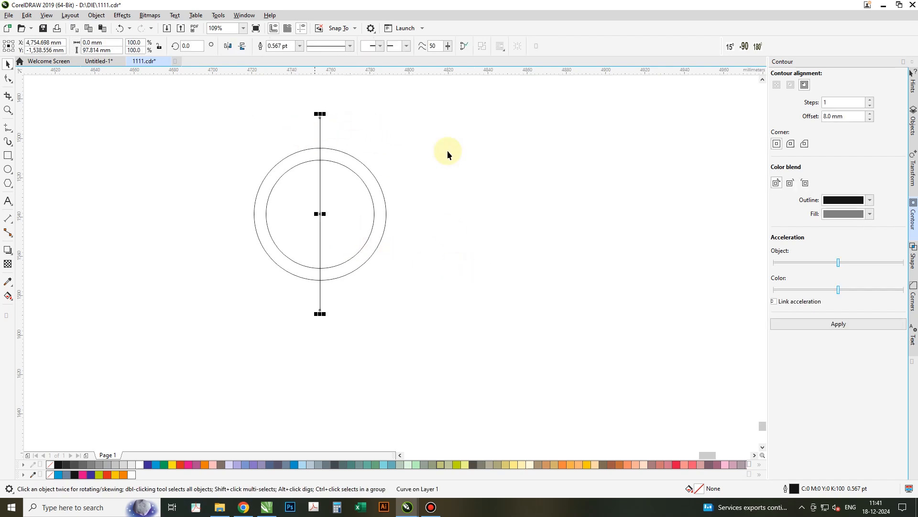
{"action": "left_click", "coordinate": [912, 175]}
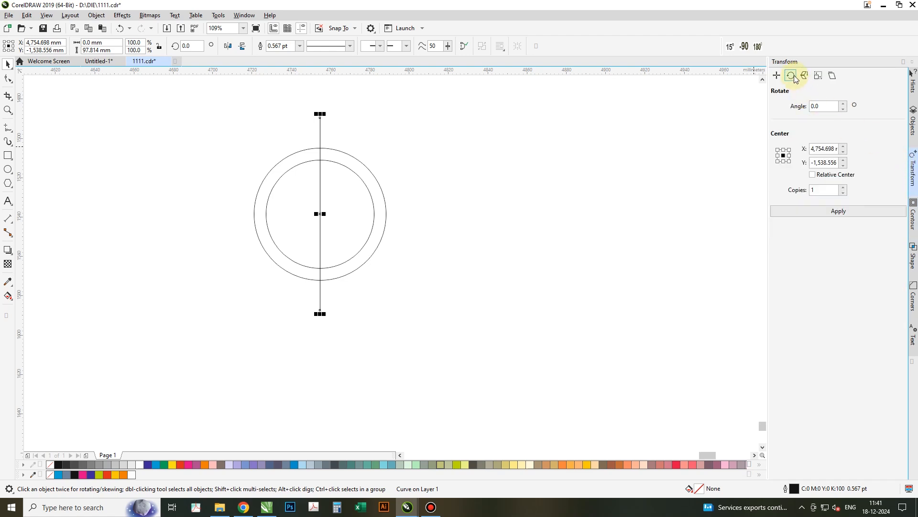
{"action": "left_click", "coordinate": [827, 107]}
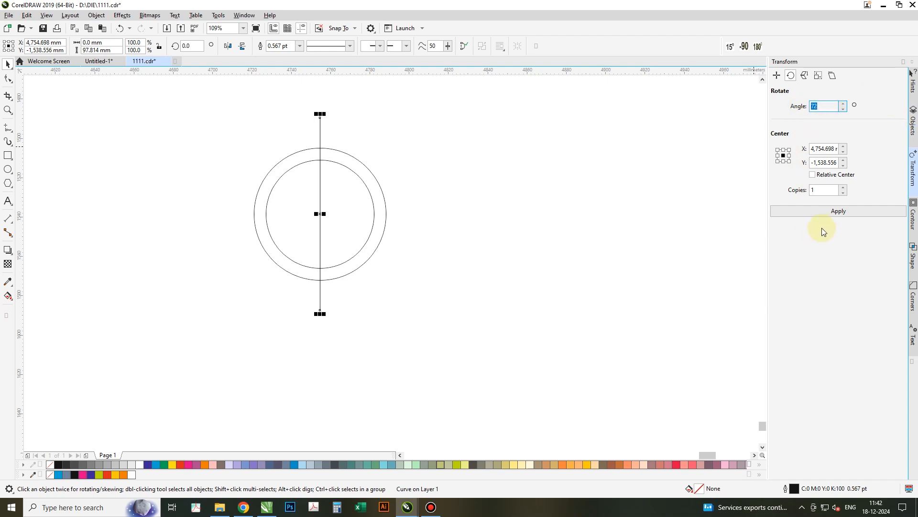
{"action": "left_click", "coordinate": [828, 213]}
{"action": "left_click", "coordinate": [829, 214]}
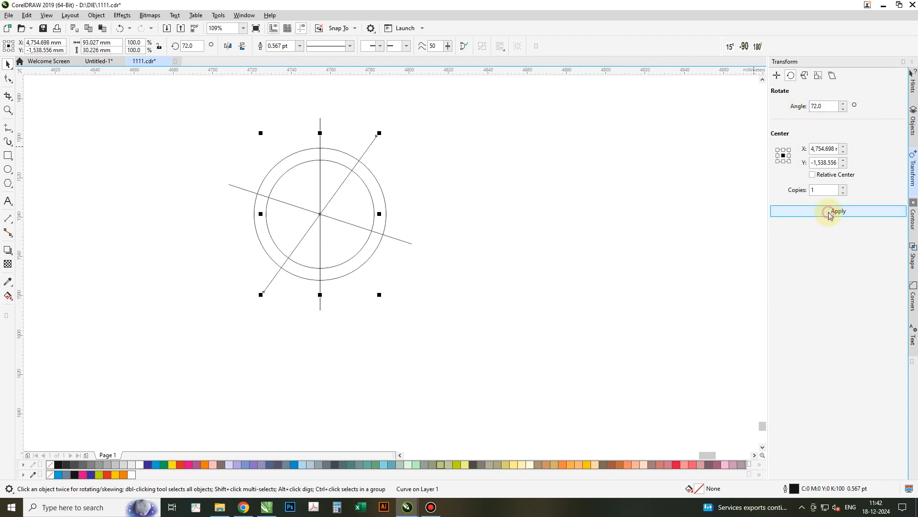
{"action": "key", "text": "ctrl+z"}
{"action": "key", "text": "ctrl+z"}
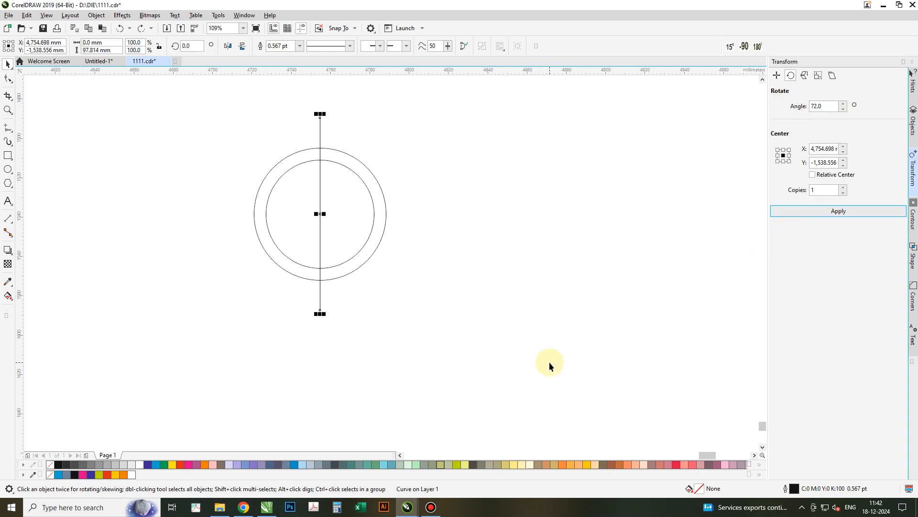
- Switch to Calculator and compute 360/5
{"action": "left_click", "coordinate": [337, 509]}
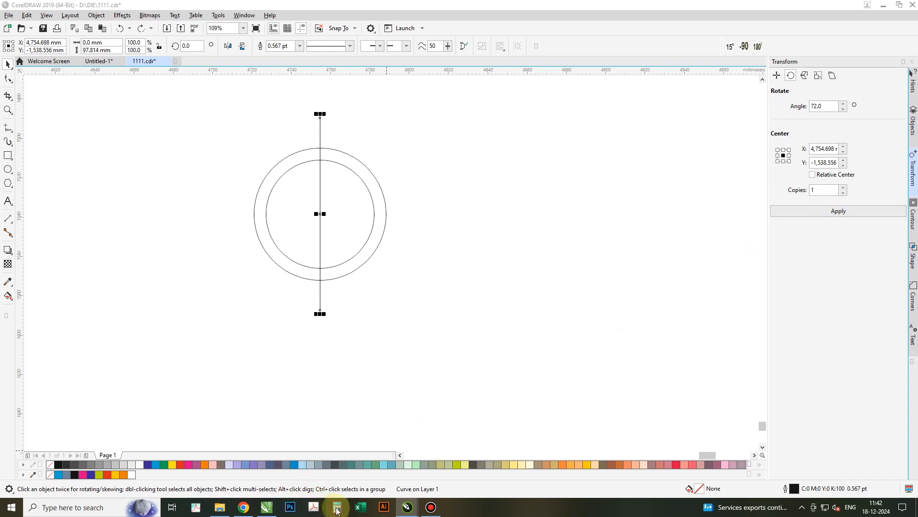
{"action": "type", "text": "360/5"}
{"action": "key", "text": "Return"}
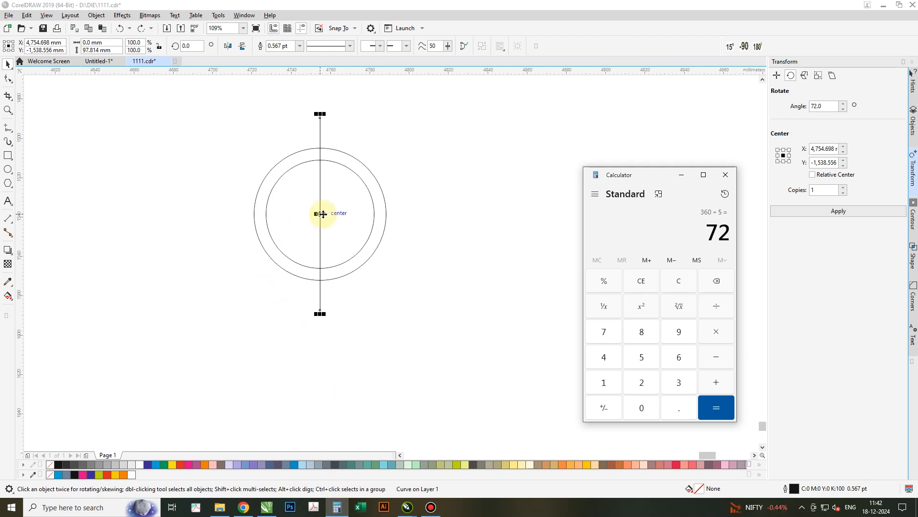
- Shorten the line so it runs from its top end down to the circles' center
{"action": "left_click", "coordinate": [322, 215]}
{"action": "left_click", "coordinate": [323, 214]}
{"action": "left_click", "coordinate": [321, 310]}
{"action": "left_click_drag", "start_coordinate": [320, 313], "coordinate": [318, 214]}
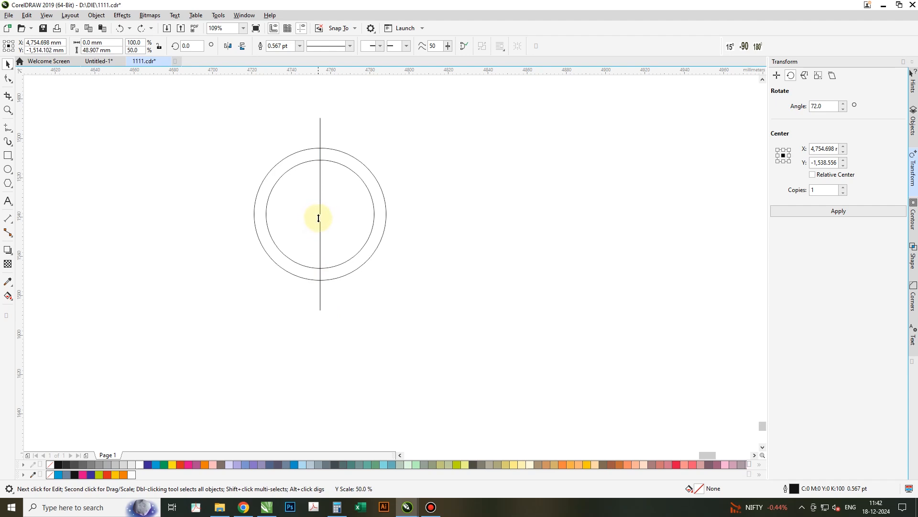
- Move the line's rotation center to its lower end and apply four 72° rotated copies around the circles
{"action": "left_click", "coordinate": [321, 130]}
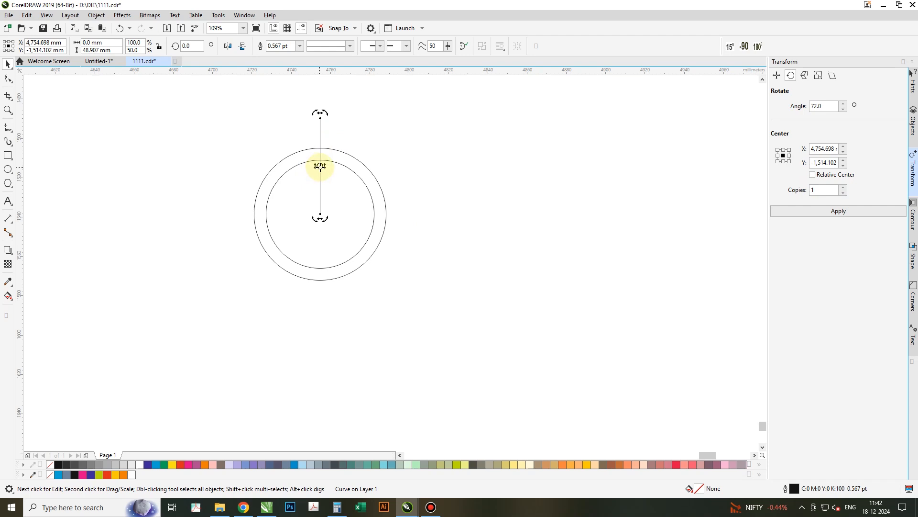
{"action": "left_click_drag", "start_coordinate": [320, 166], "coordinate": [320, 214]}
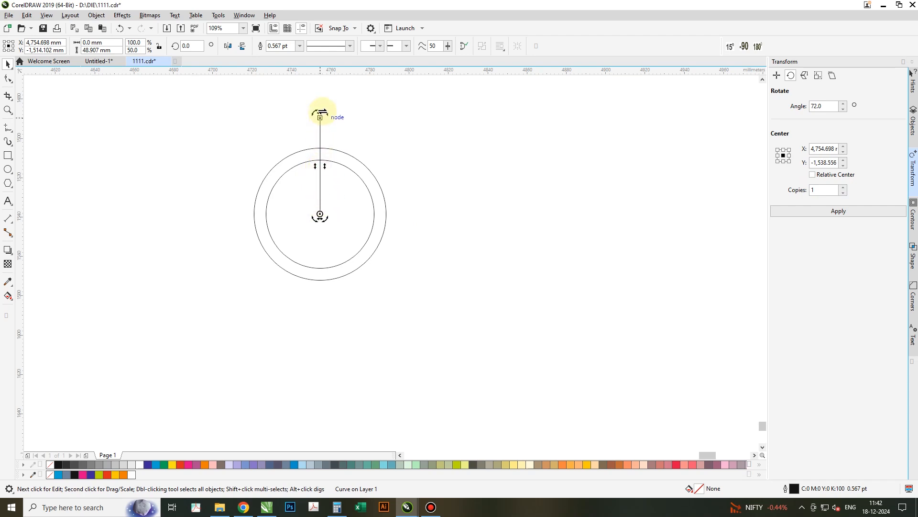
{"action": "left_click", "coordinate": [843, 215]}
{"action": "left_click", "coordinate": [843, 215]}
{"action": "left_click", "coordinate": [842, 214]}
{"action": "left_click", "coordinate": [842, 214]}
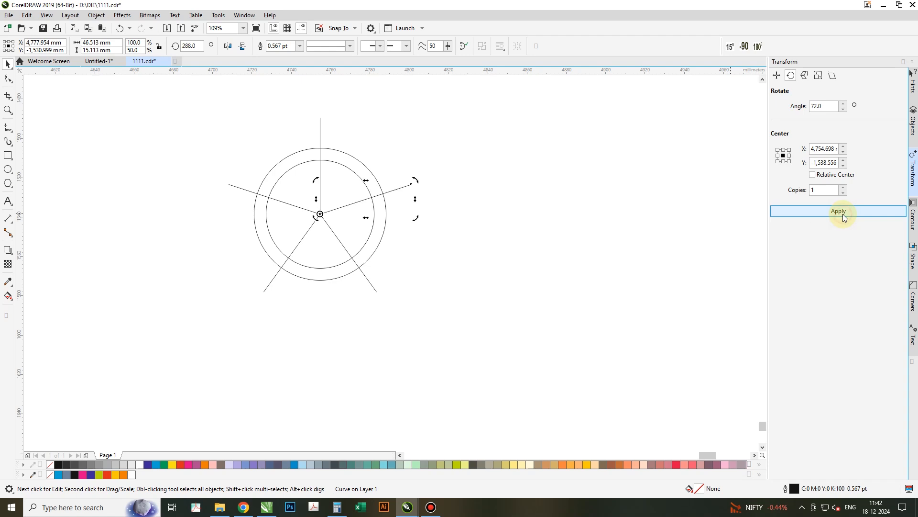
- Create a larger concentric circle about 76 mm across around the existing circles
{"action": "left_click", "coordinate": [537, 328]}
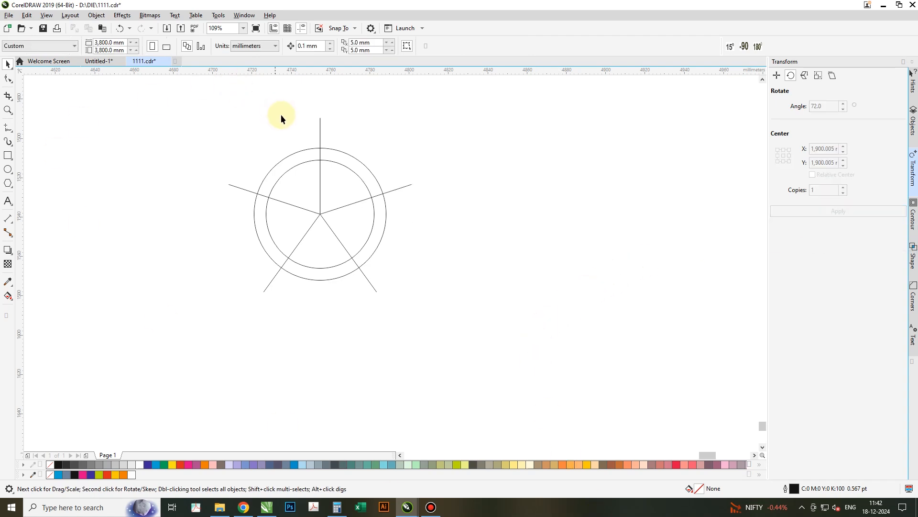
{"action": "left_click", "coordinate": [293, 161]}
{"action": "left_click_drag", "start_coordinate": [390, 145], "coordinate": [410, 138]}
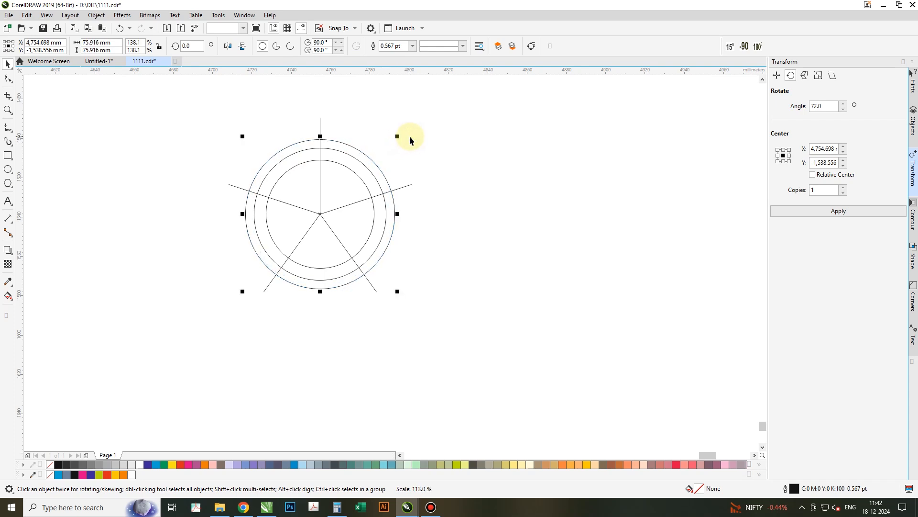
- Smart Fill the ring section between the two original circles in the upper-left sector
{"action": "left_click", "coordinate": [10, 297]}
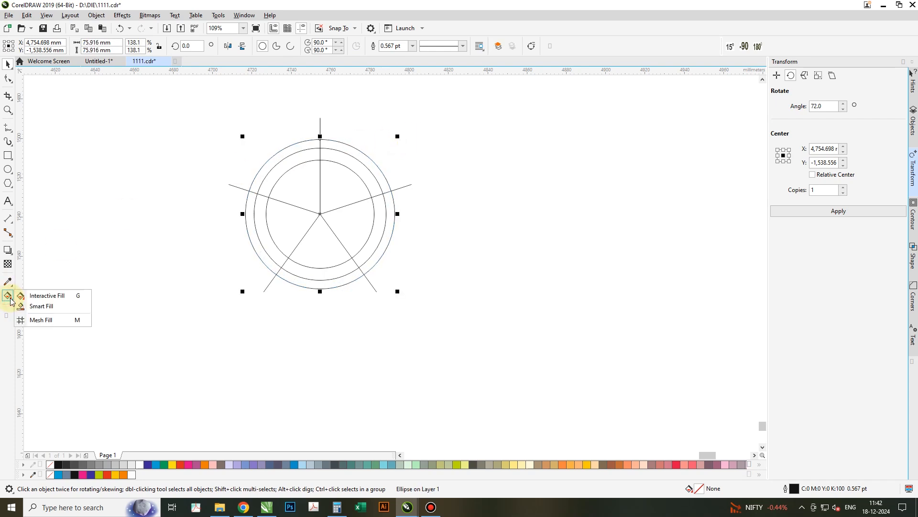
{"action": "left_click", "coordinate": [32, 309]}
{"action": "left_click", "coordinate": [275, 180]}
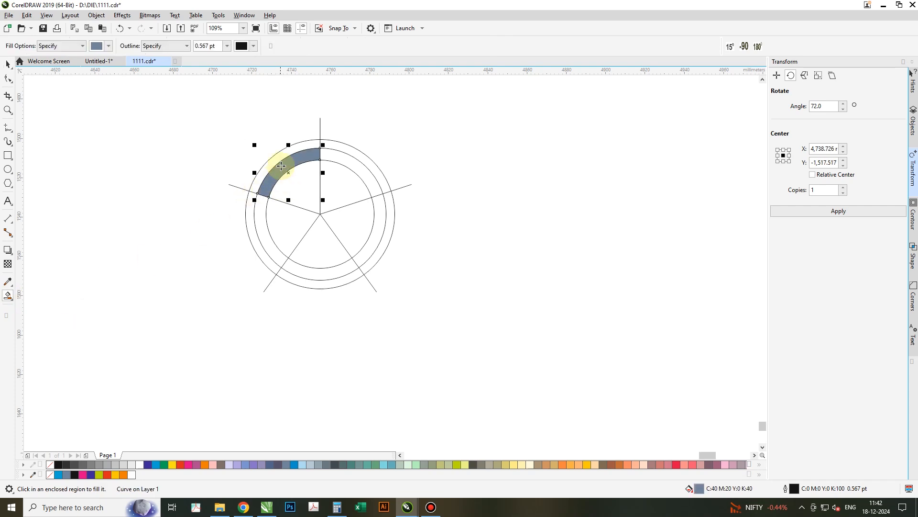
- Reshape the filled section with the Shape tool so it extends out to the outermost circle
{"action": "scroll", "coordinate": [281, 166], "scroll_direction": "up", "scroll_amount": 2}
{"action": "left_click", "coordinate": [8, 79]}
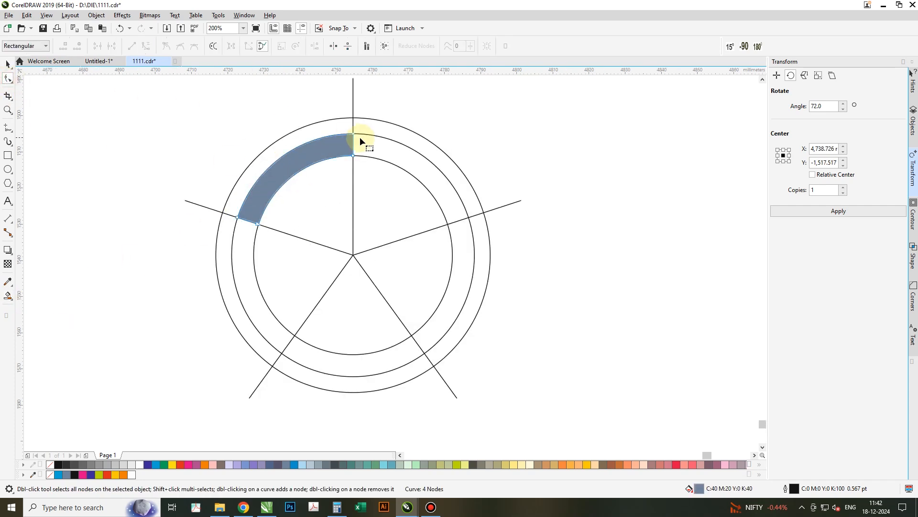
{"action": "left_click_drag", "start_coordinate": [353, 135], "coordinate": [205, 243]}
{"action": "key", "text": "ctrl+z"}
{"action": "left_click", "coordinate": [156, 49]}
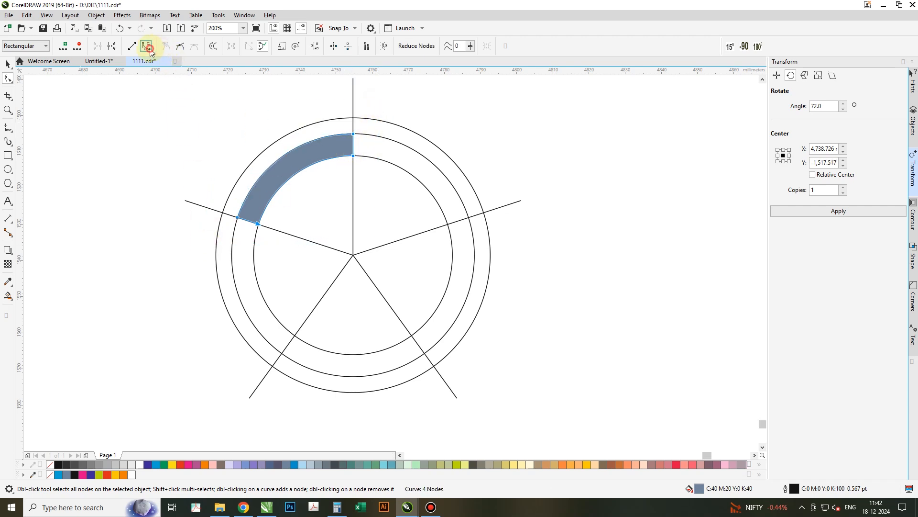
{"action": "left_click", "coordinate": [353, 136]}
{"action": "mouse_move", "coordinate": [353, 136]}
{"action": "left_mouse_down"}
{"action": "mouse_move", "coordinate": [354, 119]}
{"action": "mouse_move", "coordinate": [341, 125]}
{"action": "left_mouse_up"}
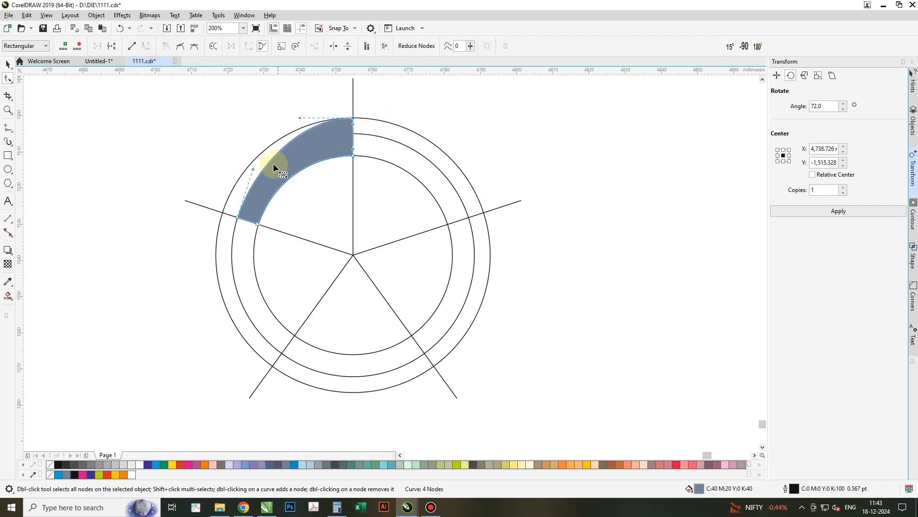
{"action": "left_click_drag", "start_coordinate": [251, 167], "coordinate": [240, 171]}
{"action": "left_click_drag", "start_coordinate": [238, 219], "coordinate": [242, 219]}
{"action": "key", "text": "space"}
- Set the filled section's rotation center at the circles' center and apply 72° rotated copies around the ring
{"action": "left_click", "coordinate": [329, 151]}
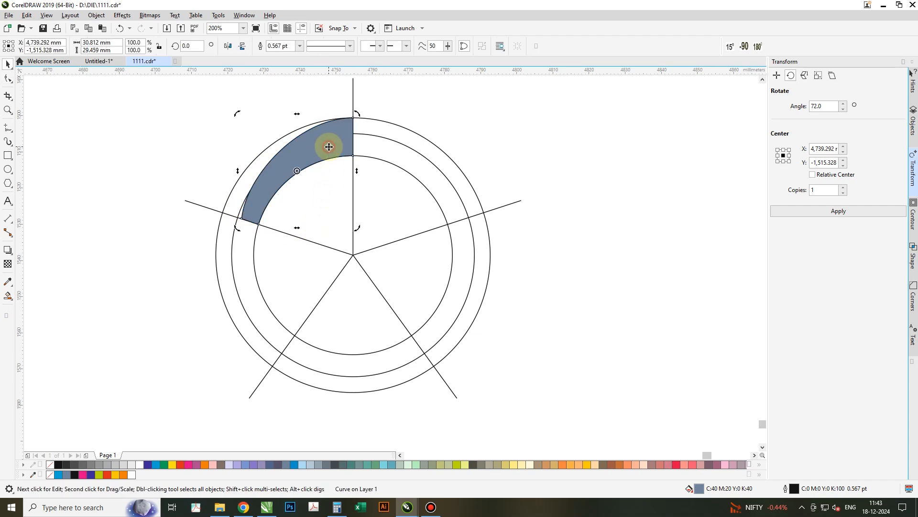
{"action": "left_click_drag", "start_coordinate": [295, 171], "coordinate": [353, 254]}
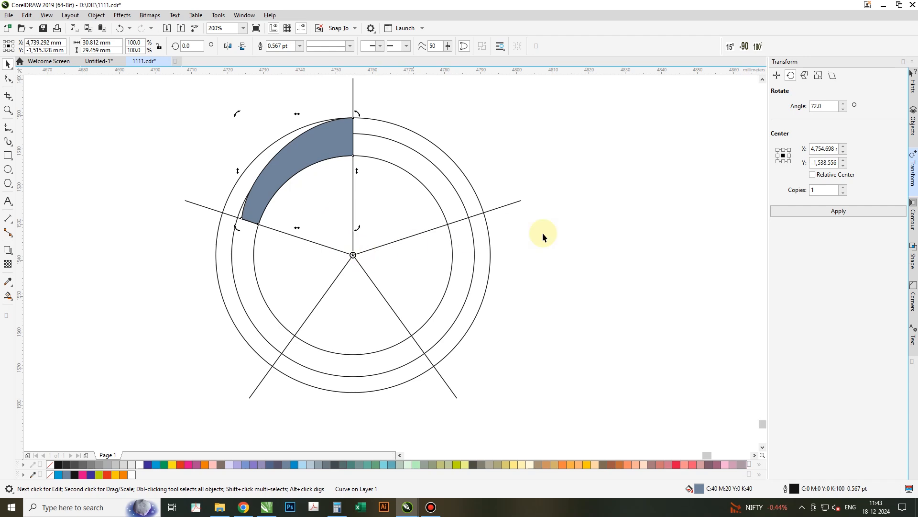
{"action": "left_click", "coordinate": [805, 211]}
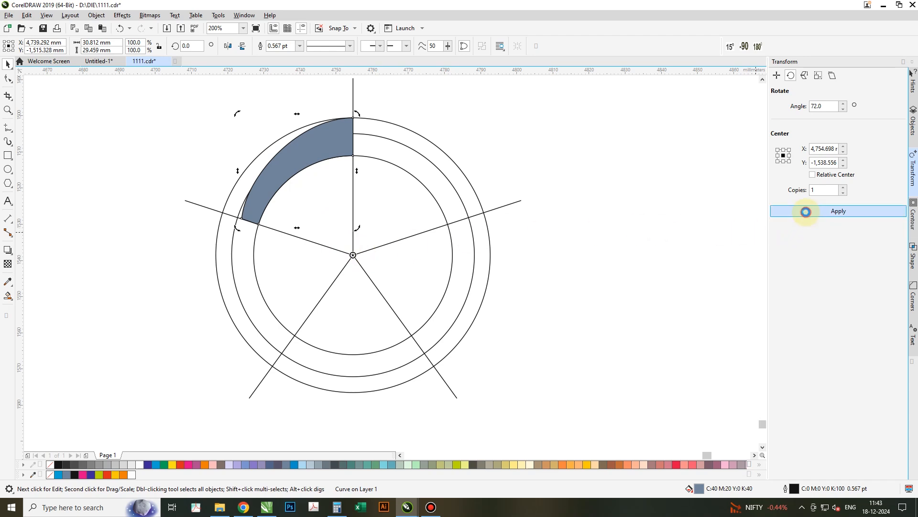
{"action": "left_click", "coordinate": [806, 212]}
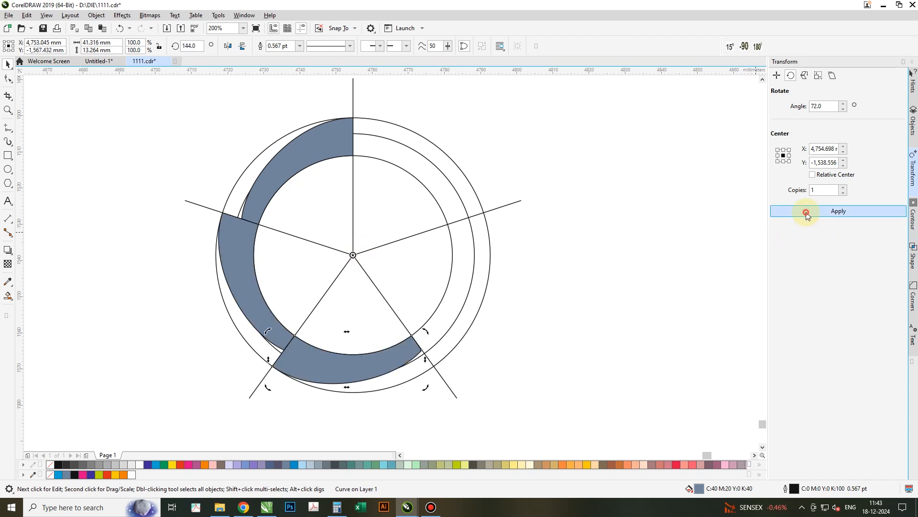
{"action": "left_click", "coordinate": [805, 211]}
{"action": "left_click", "coordinate": [807, 213]}
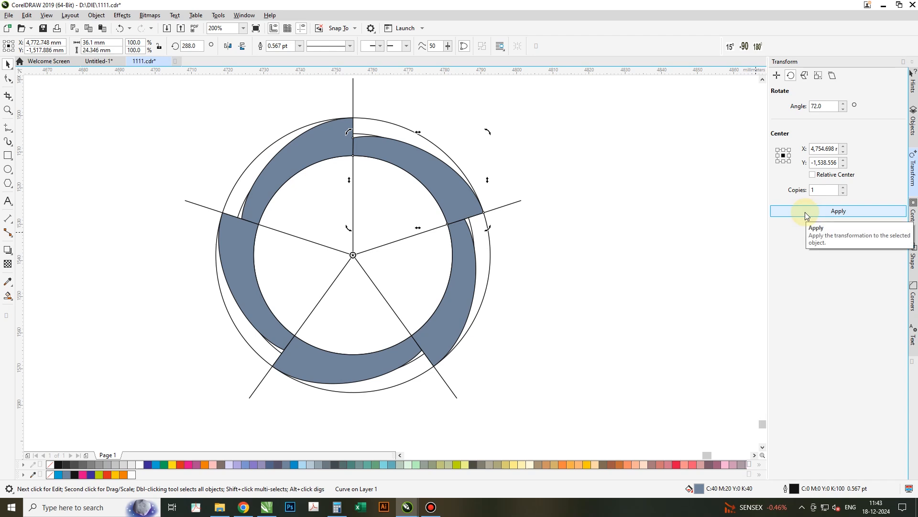
- Draw a small circle about 9 mm across on the ring's upper-left edge
{"action": "left_click", "coordinate": [552, 234]}
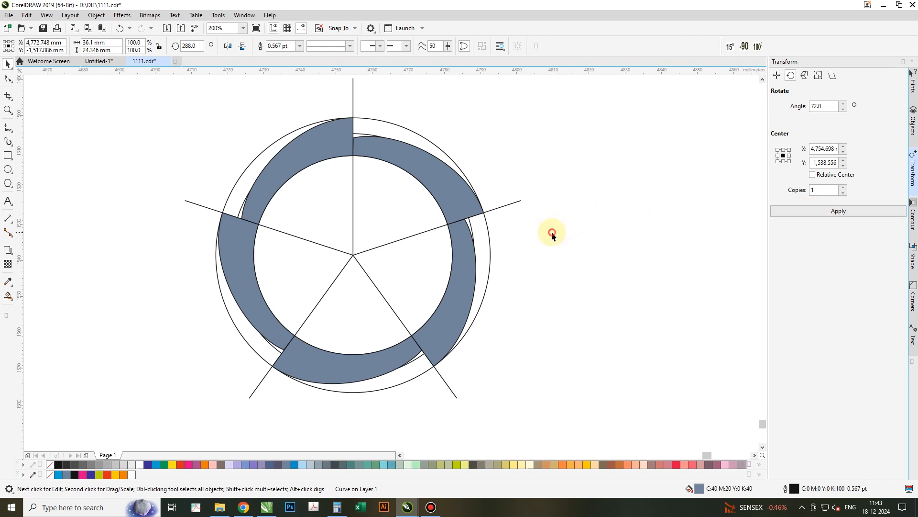
{"action": "left_click", "coordinate": [7, 170]}
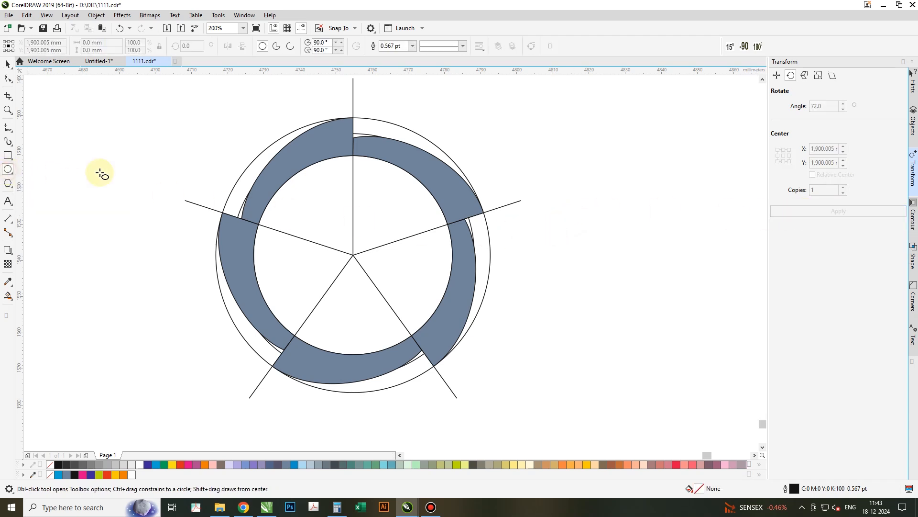
{"action": "left_click_drag", "start_coordinate": [234, 115], "coordinate": [275, 156]}
{"action": "key", "text": "space"}
- Move the small circle's rotation center to the ring's center and apply four 72° rotated copies
{"action": "left_click", "coordinate": [264, 142]}
{"action": "left_click_drag", "start_coordinate": [270, 165], "coordinate": [353, 254]}
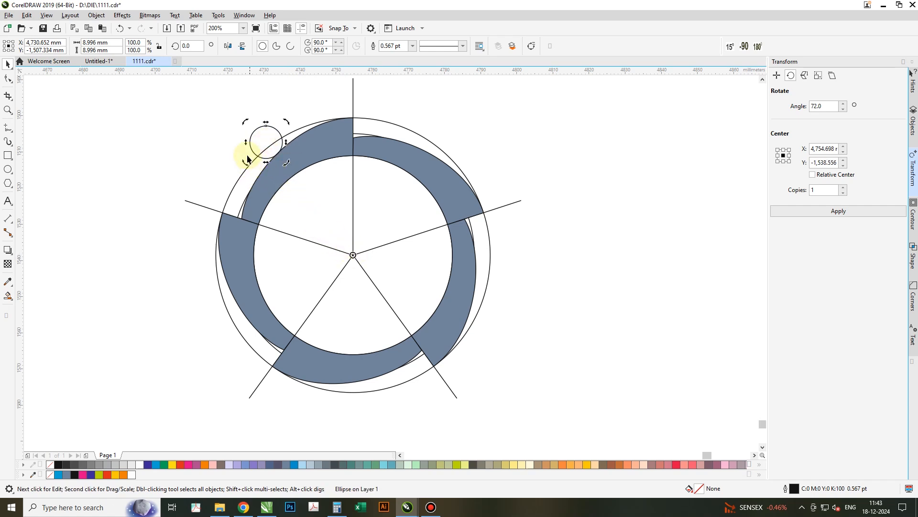
{"action": "left_click", "coordinate": [820, 211]}
{"action": "left_click", "coordinate": [820, 211]}
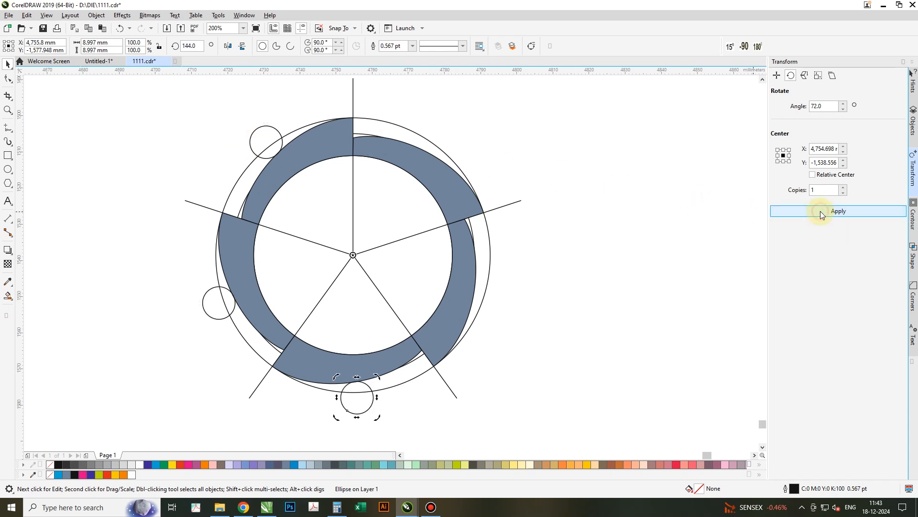
{"action": "left_click", "coordinate": [820, 211]}
{"action": "left_click", "coordinate": [820, 211]}
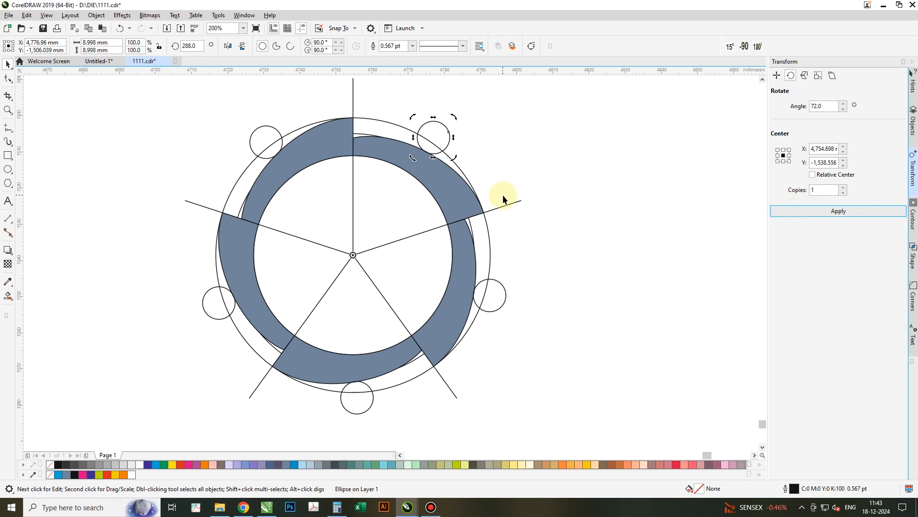
- Delete the outermost large circle
{"action": "left_click", "coordinate": [406, 136]}
{"action": "left_click_drag", "start_coordinate": [392, 131], "coordinate": [666, 145]}
{"action": "right_click", "coordinate": [666, 145]}
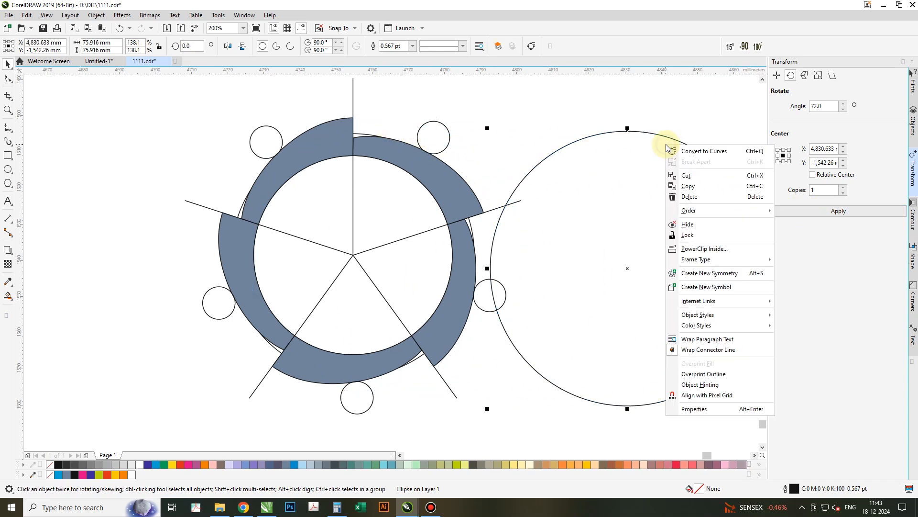
{"action": "left_click", "coordinate": [697, 196]}
- Delete the middle and inner original circles
{"action": "left_click", "coordinate": [396, 193]}
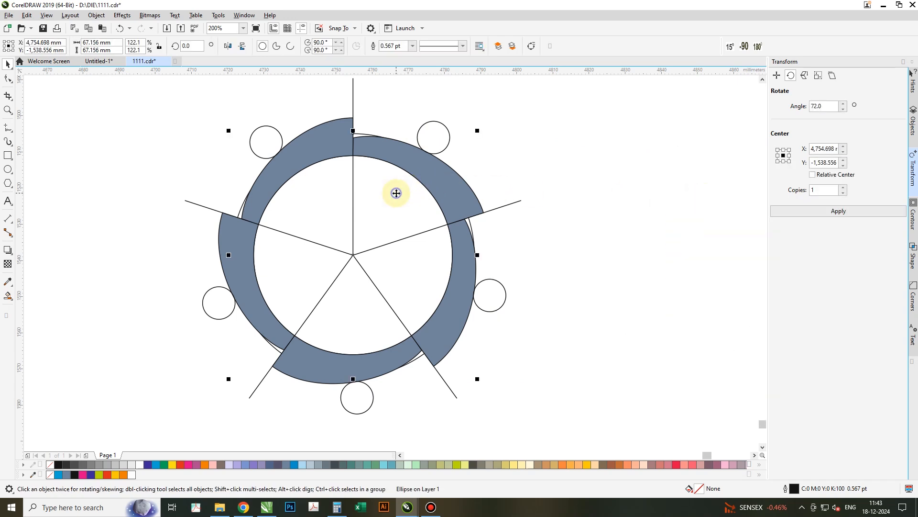
{"action": "right_click", "coordinate": [396, 193]}
{"action": "left_click", "coordinate": [429, 246]}
{"action": "left_click", "coordinate": [381, 191]}
{"action": "right_click", "coordinate": [383, 192]}
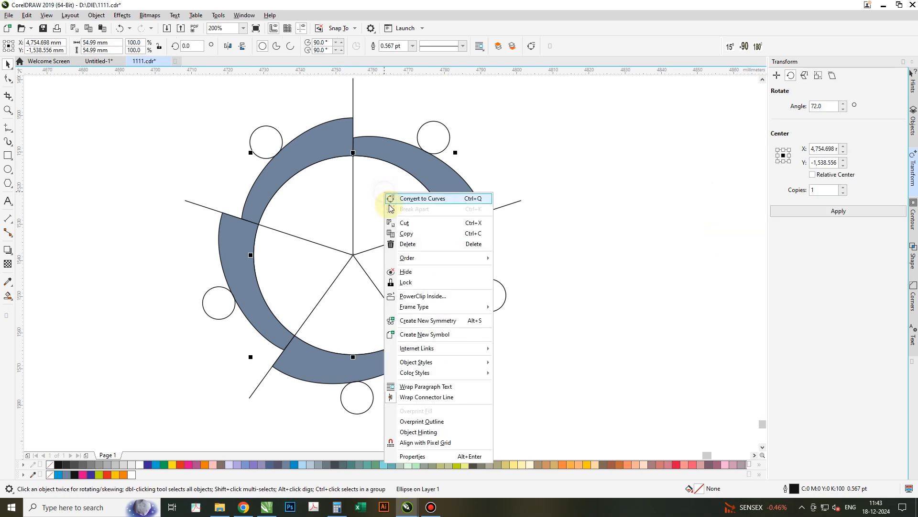
{"action": "left_click", "coordinate": [412, 244]}
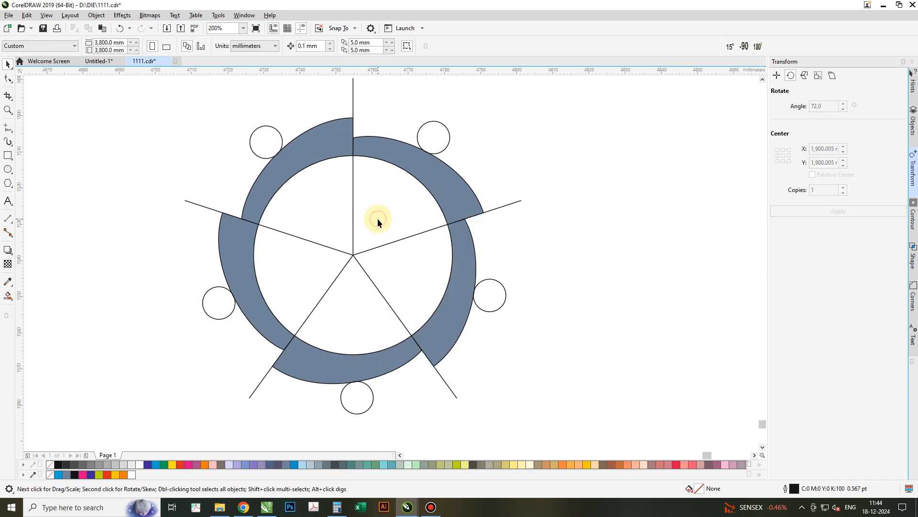
- Set the five spokes' outline width to 8.0 pt
{"action": "left_click", "coordinate": [340, 271]}
{"action": "left_click_drag", "start_coordinate": [353, 255], "coordinate": [595, 258]}
{"action": "key", "text": "ctrl+z"}
{"action": "left_click", "coordinate": [420, 45]}
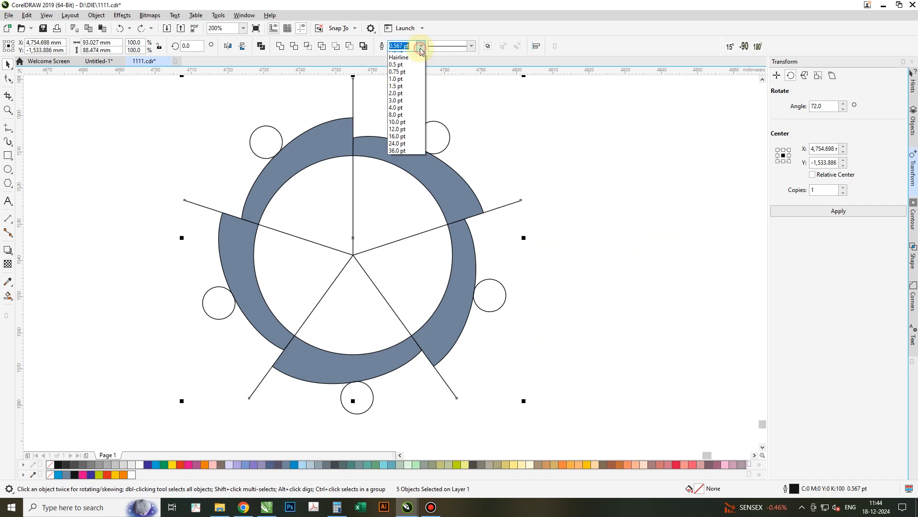
{"action": "left_click", "coordinate": [404, 121]}
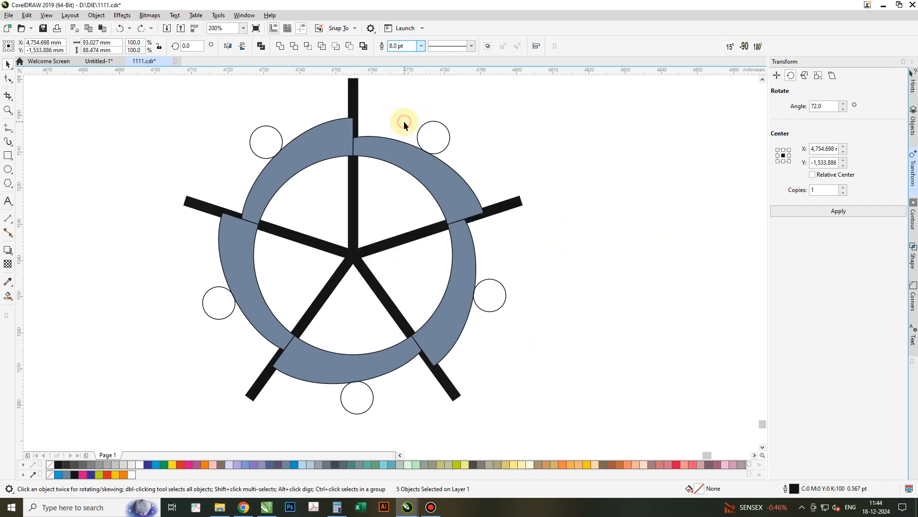
- Bring the spokes to the front of the layer
{"action": "right_click", "coordinate": [356, 96]}
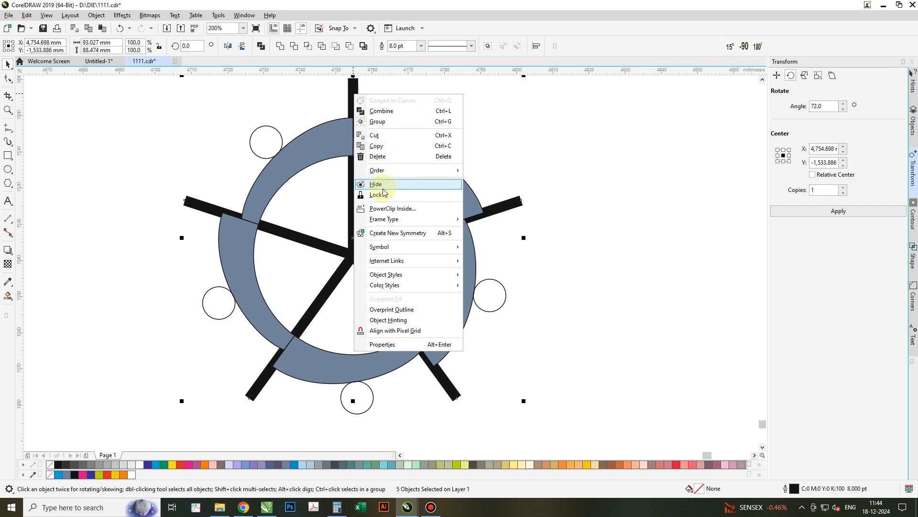
{"action": "mouse_move", "coordinate": [383, 173]}
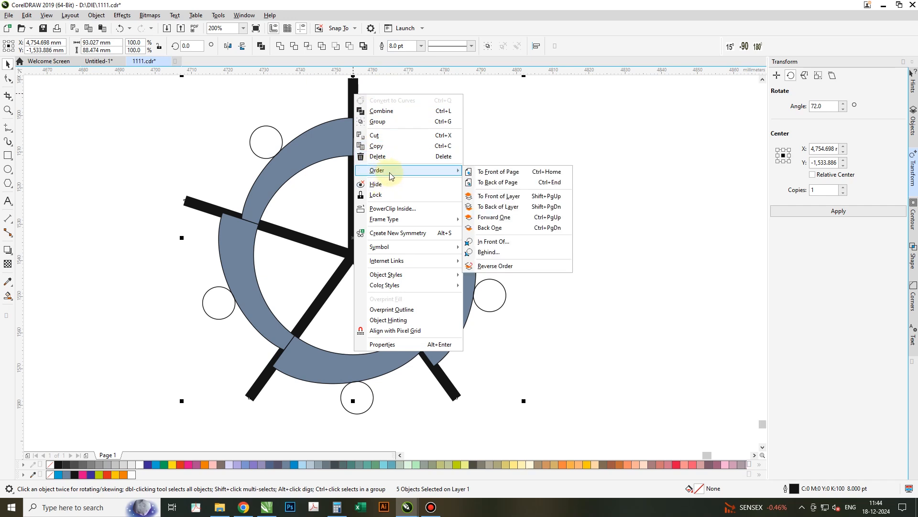
{"action": "left_click", "coordinate": [524, 194]}
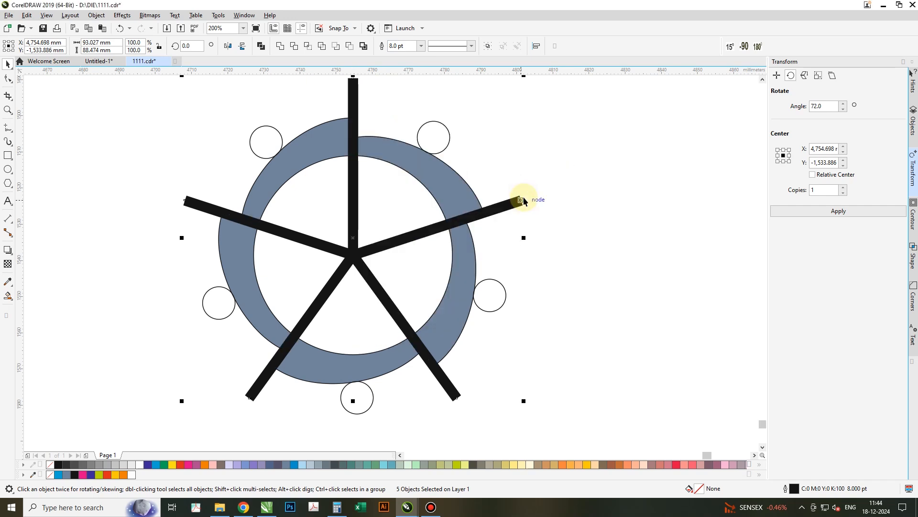
- Convert the spokes' outlines to objects and group them
{"action": "left_click", "coordinate": [97, 16]}
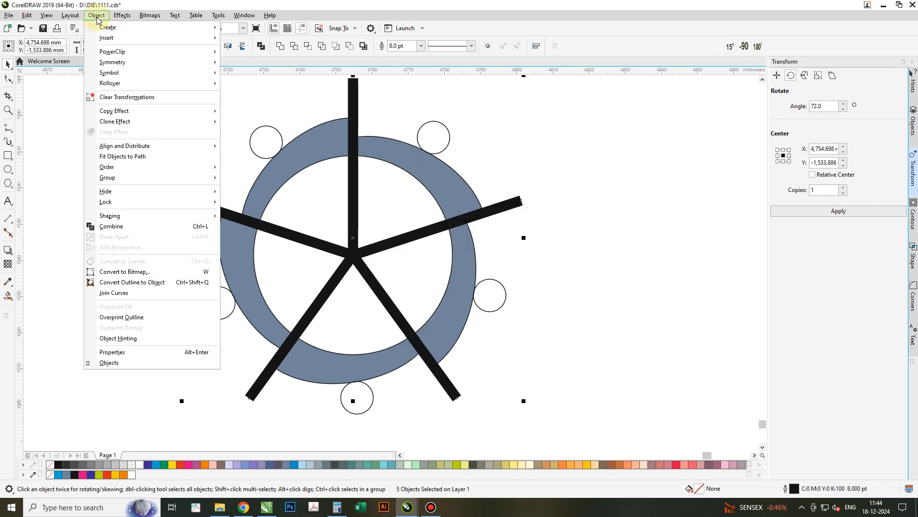
{"action": "left_click", "coordinate": [186, 283]}
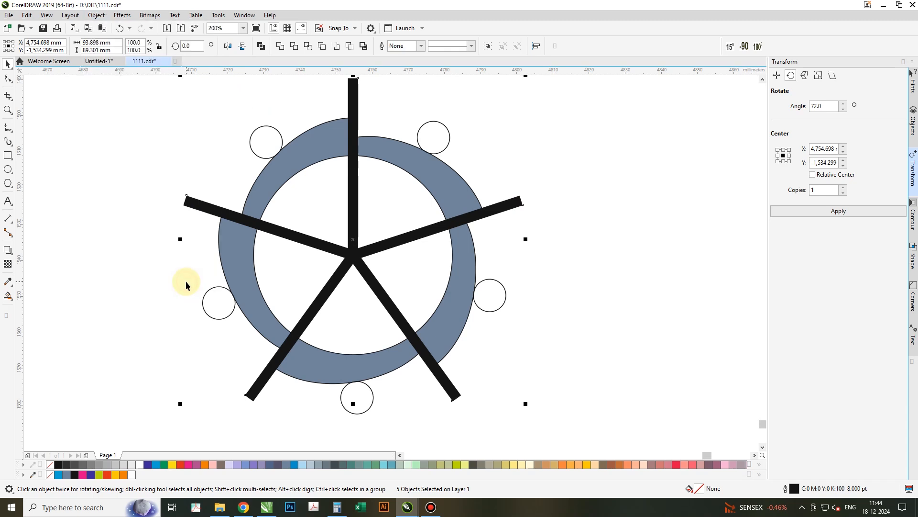
{"action": "left_click", "coordinate": [487, 47]}
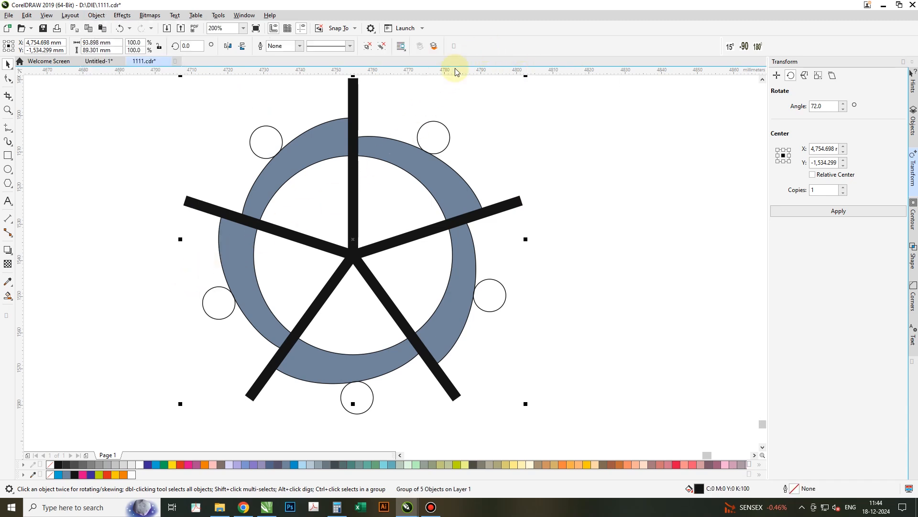
- Group the five ring segments and trim them with the spoke group
{"action": "left_click", "coordinate": [314, 141]}
{"action": "left_click", "coordinate": [441, 166], "text": "shift"}
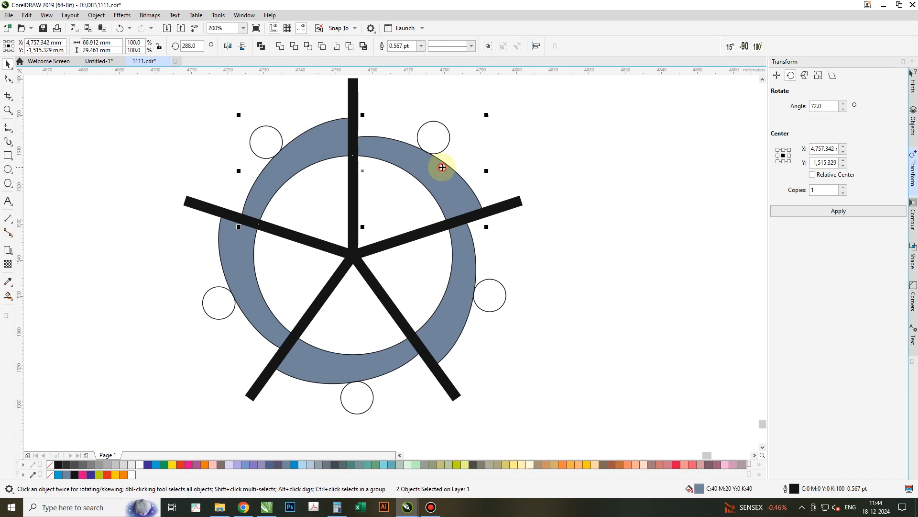
{"action": "left_click", "coordinate": [236, 263], "text": "shift"}
{"action": "left_click", "coordinate": [325, 342], "text": "shift"}
{"action": "left_click", "coordinate": [317, 358], "text": "shift"}
{"action": "left_click_drag", "start_coordinate": [306, 356], "coordinate": [588, 335]}
{"action": "key", "text": "ctrl+z"}
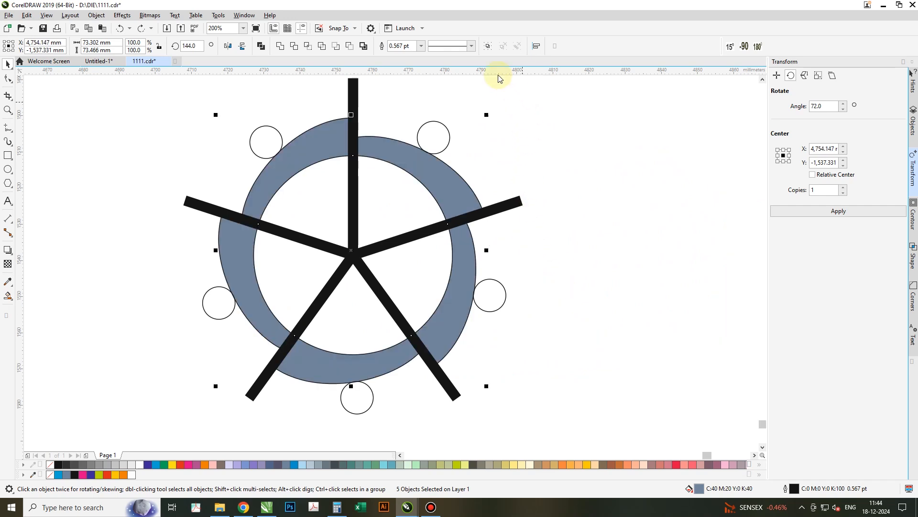
{"action": "left_click", "coordinate": [488, 46]}
{"action": "left_click", "coordinate": [356, 85], "text": "shift"}
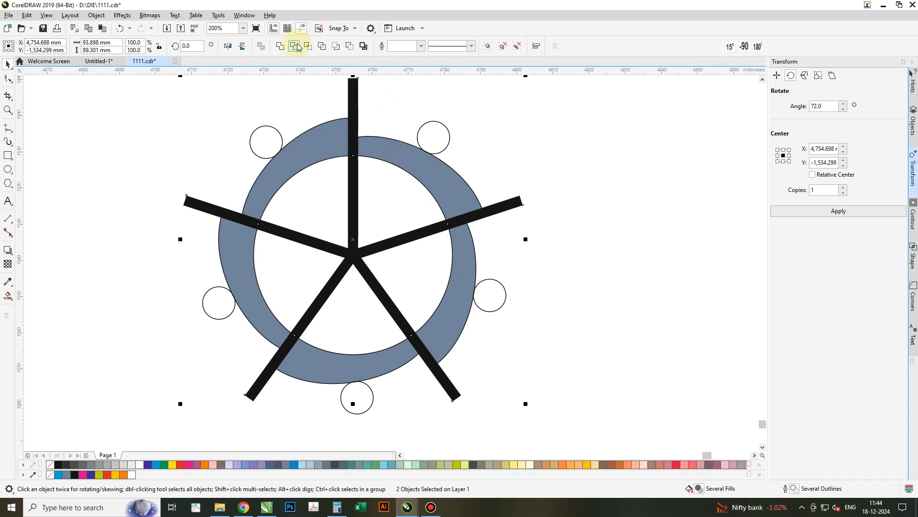
{"action": "left_click", "coordinate": [296, 47]}
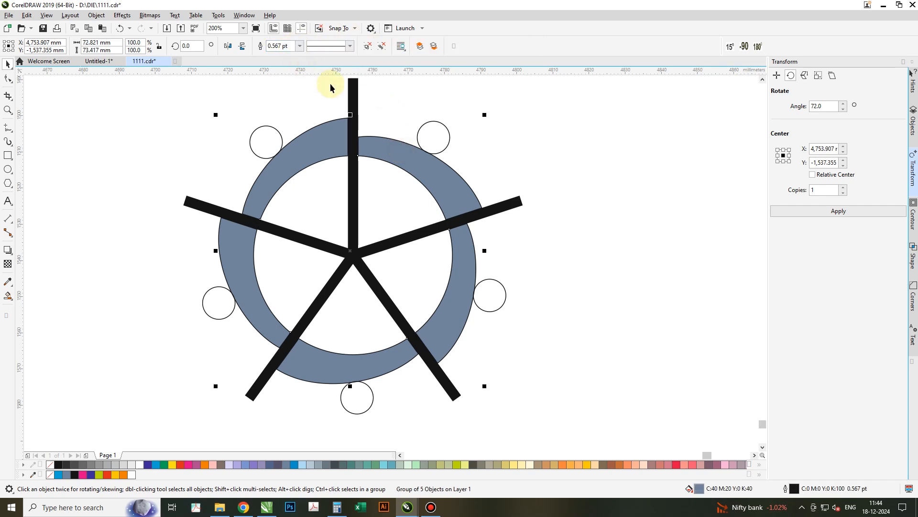
- Delete the spokes and ungroup the trimmed ring segments
{"action": "left_click_drag", "start_coordinate": [358, 98], "coordinate": [582, 136]}
{"action": "key", "text": "Delete"}
{"action": "left_click_drag", "start_coordinate": [242, 124], "coordinate": [296, 165]}
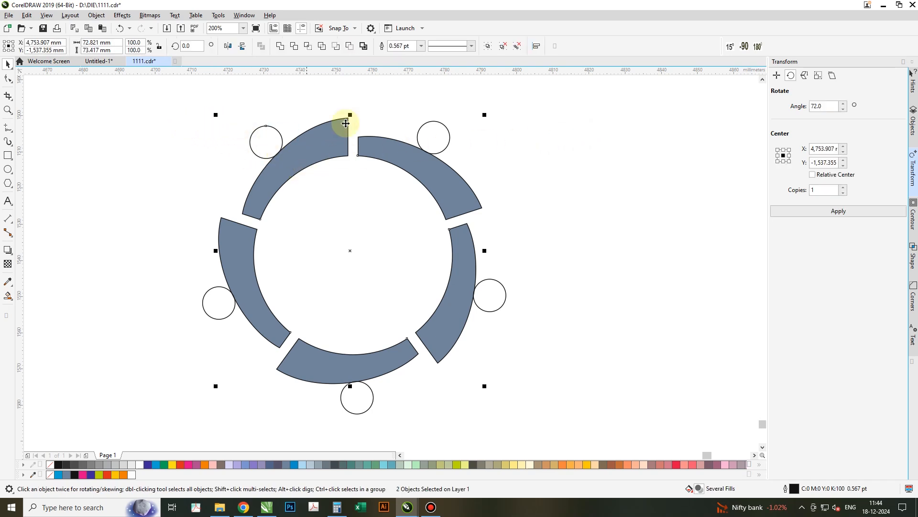
{"action": "left_click", "coordinate": [516, 48]}
- Fill the upper-left segment and its circle dark blue, and the upper-right pair green
{"action": "left_click_drag", "start_coordinate": [249, 125], "coordinate": [298, 170]}
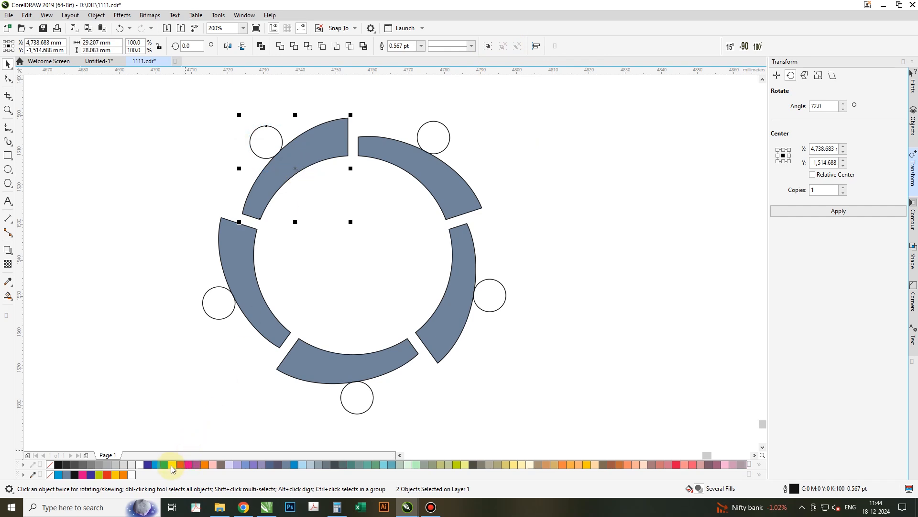
{"action": "left_click", "coordinate": [148, 465]}
{"action": "left_click_drag", "start_coordinate": [468, 119], "coordinate": [401, 183]}
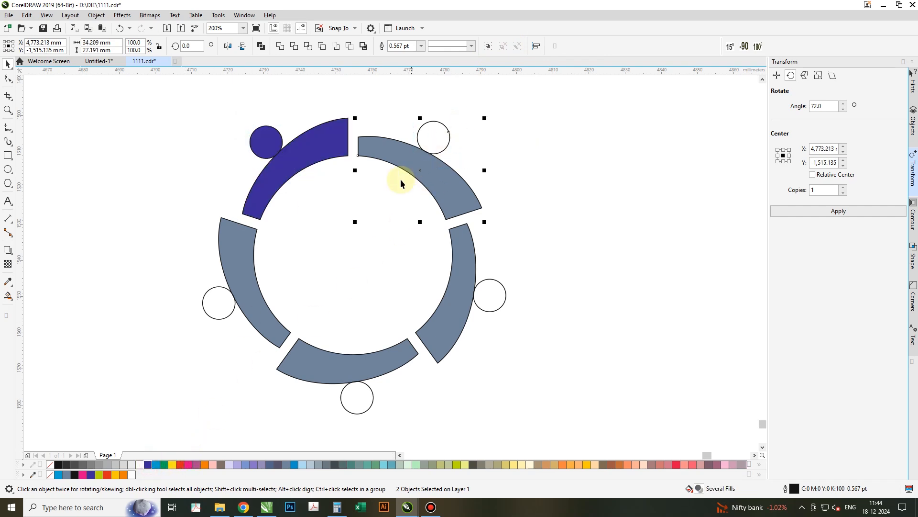
{"action": "left_click", "coordinate": [163, 465]}
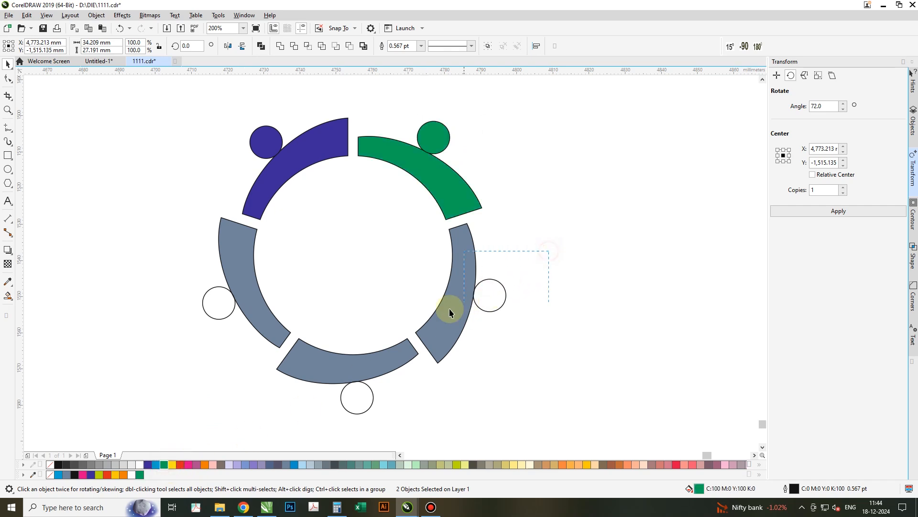
- Fill the right, bottom and left segment-and-circle pairs with blue, orange and pink
{"action": "left_click_drag", "start_coordinate": [442, 315], "coordinate": [369, 401]}
{"action": "left_click", "coordinate": [294, 465]}
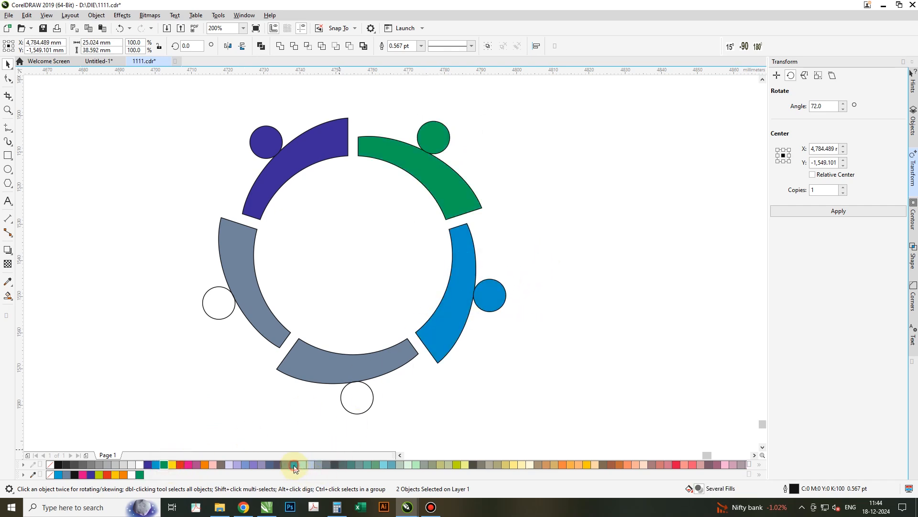
{"action": "left_click_drag", "start_coordinate": [348, 334], "coordinate": [365, 405]}
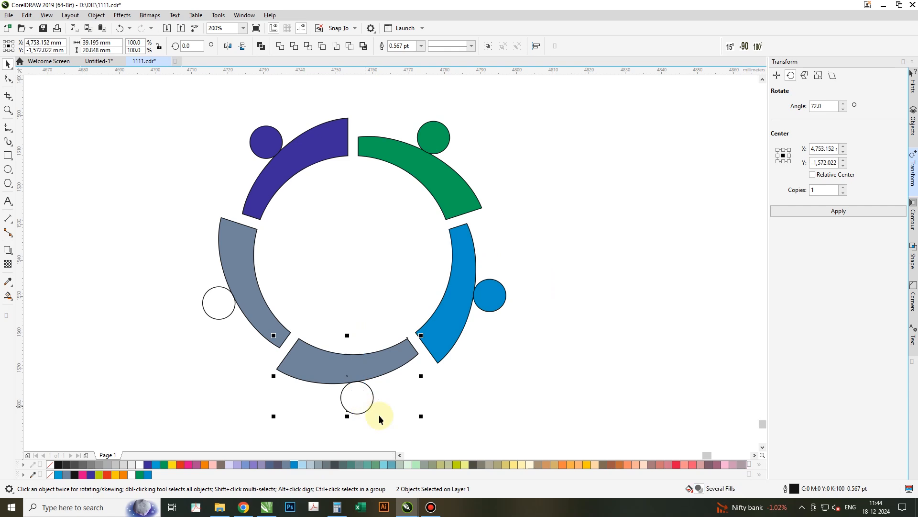
{"action": "left_click", "coordinate": [564, 466]}
{"action": "left_click_drag", "start_coordinate": [273, 278], "coordinate": [203, 306]}
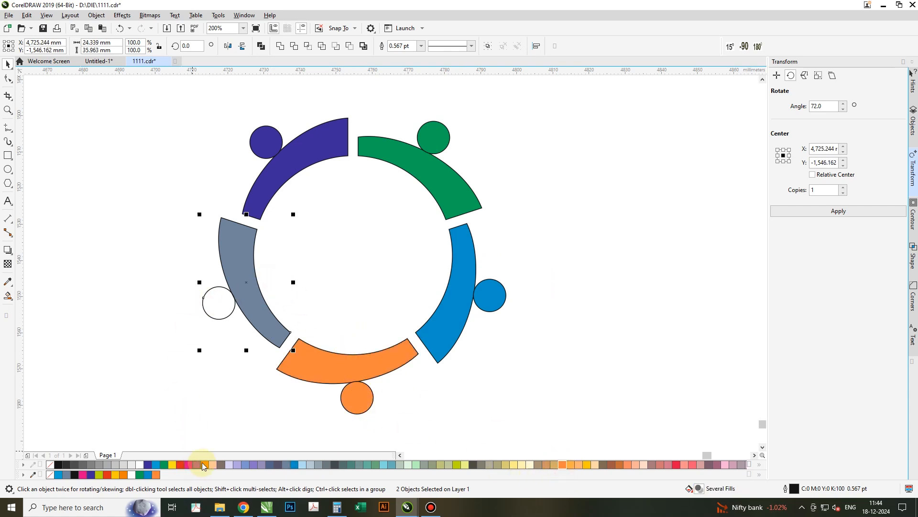
{"action": "left_click", "coordinate": [187, 464]}
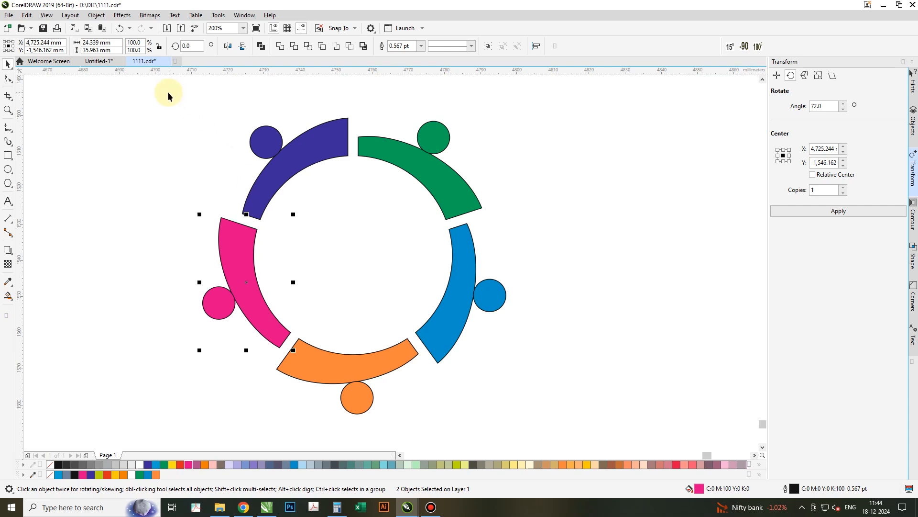
- Remove the outlines from all ring segments and circles
{"action": "left_click_drag", "start_coordinate": [381, 190], "coordinate": [498, 354]}
{"action": "left_click_drag", "start_coordinate": [543, 414], "coordinate": [547, 421]}
{"action": "right_click", "coordinate": [52, 464]}
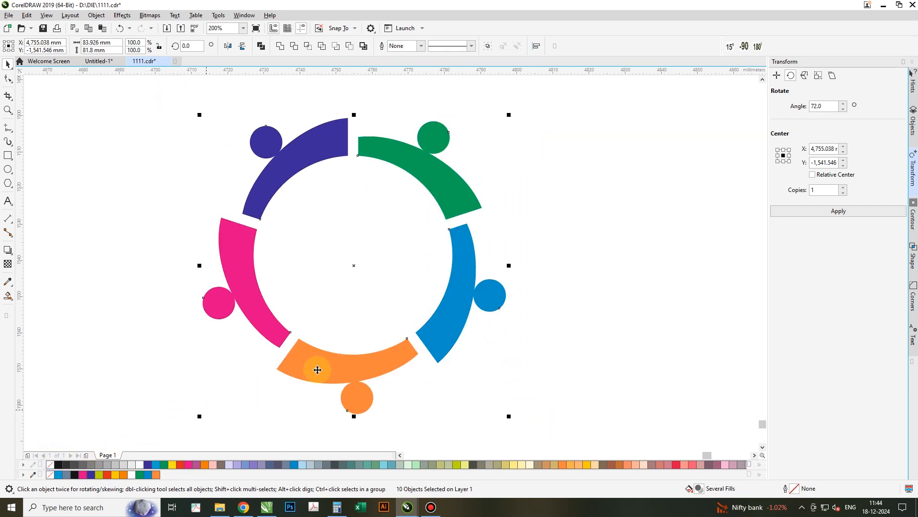
{"action": "left_click", "coordinate": [609, 225]}
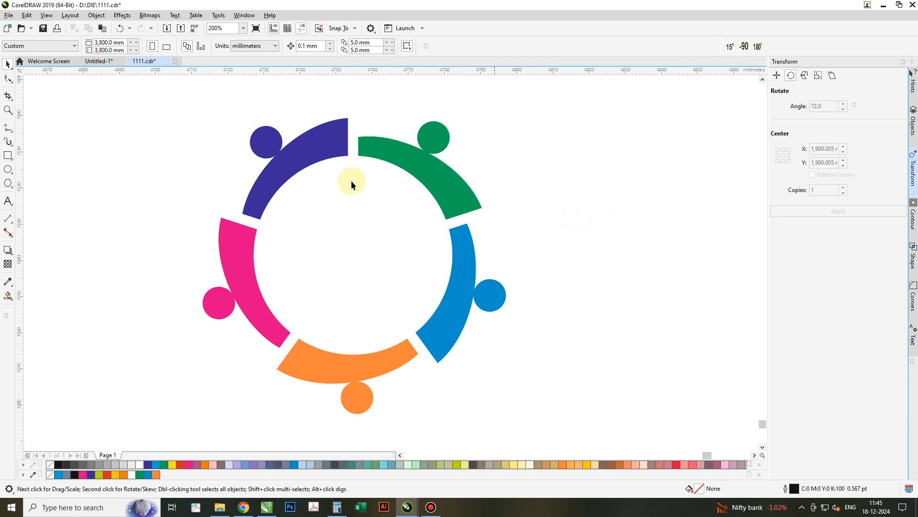
- Draw a rectangle about 22 by 25 mm in the ring's center
{"action": "left_click", "coordinate": [8, 155]}
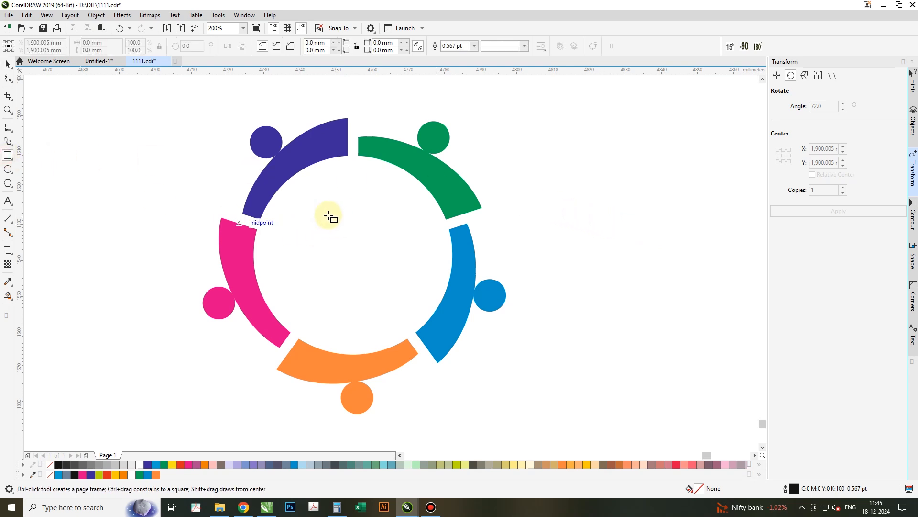
{"action": "left_click_drag", "start_coordinate": [318, 222], "coordinate": [338, 259]}
{"action": "left_click_drag", "start_coordinate": [386, 299], "coordinate": [398, 310]}
{"action": "key", "text": "space"}
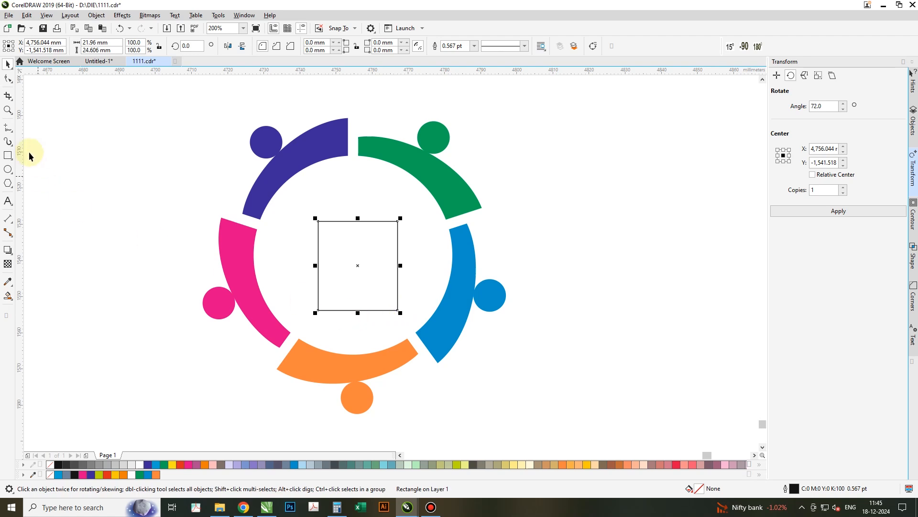
- Convert the rectangle to curves and reshape its nodes and sides into a stick-figure body
{"action": "left_click", "coordinate": [9, 80]}
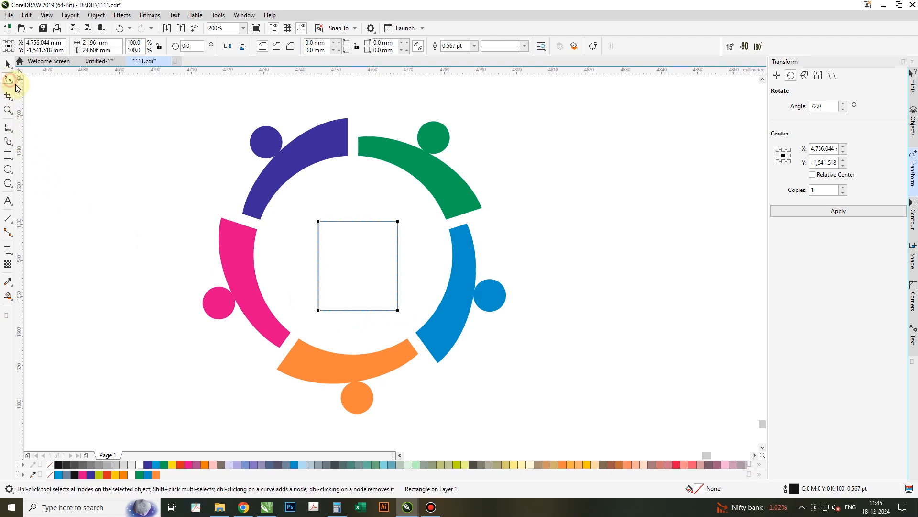
{"action": "right_click", "coordinate": [356, 259]}
{"action": "left_click", "coordinate": [381, 233]}
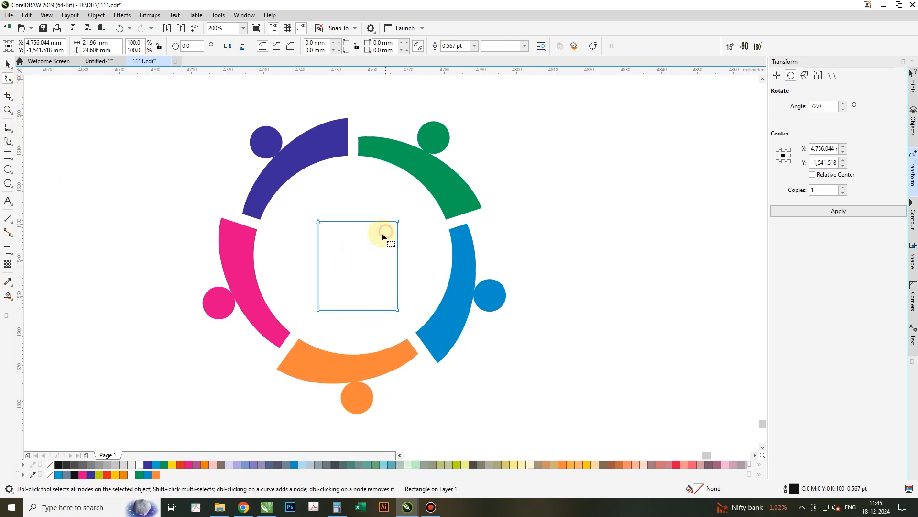
{"action": "left_click", "coordinate": [356, 311]}
{"action": "left_click_drag", "start_coordinate": [356, 312], "coordinate": [356, 273]}
{"action": "mouse_move", "coordinate": [319, 220]}
{"action": "left_mouse_down"}
{"action": "mouse_move", "coordinate": [327, 194]}
{"action": "mouse_move", "coordinate": [329, 228]}
{"action": "left_mouse_up"}
{"action": "left_click", "coordinate": [325, 223]}
{"action": "key", "text": "ctrl+z"}
{"action": "left_click_drag", "start_coordinate": [417, 323], "coordinate": [417, 323]}
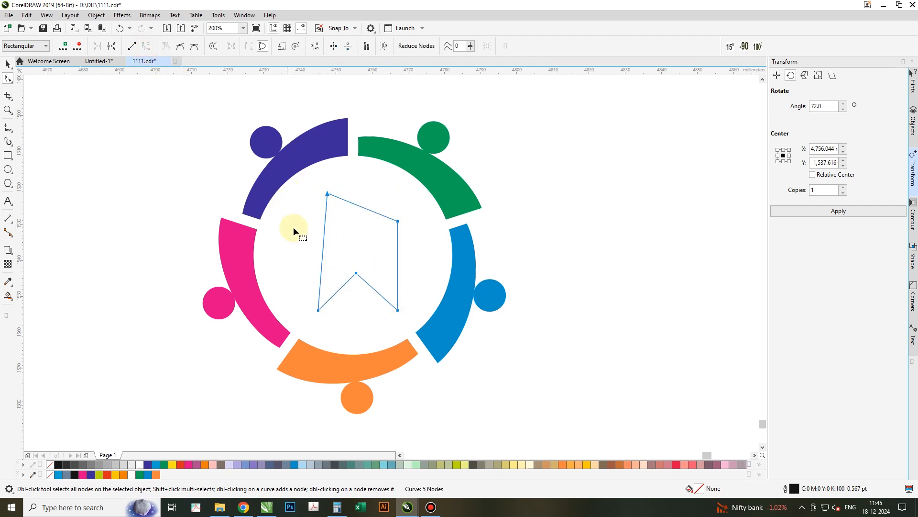
{"action": "left_click_drag", "start_coordinate": [324, 241], "coordinate": [380, 246]}
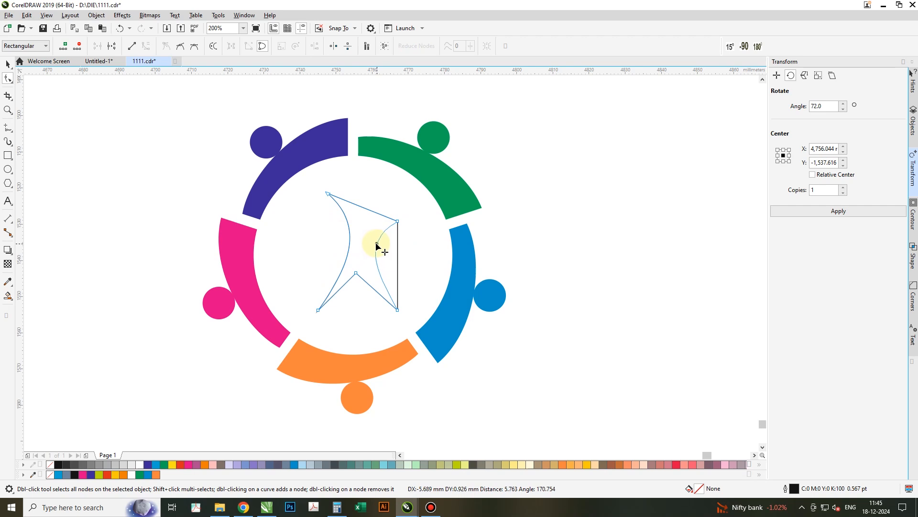
{"action": "left_click_drag", "start_coordinate": [361, 207], "coordinate": [366, 221]}
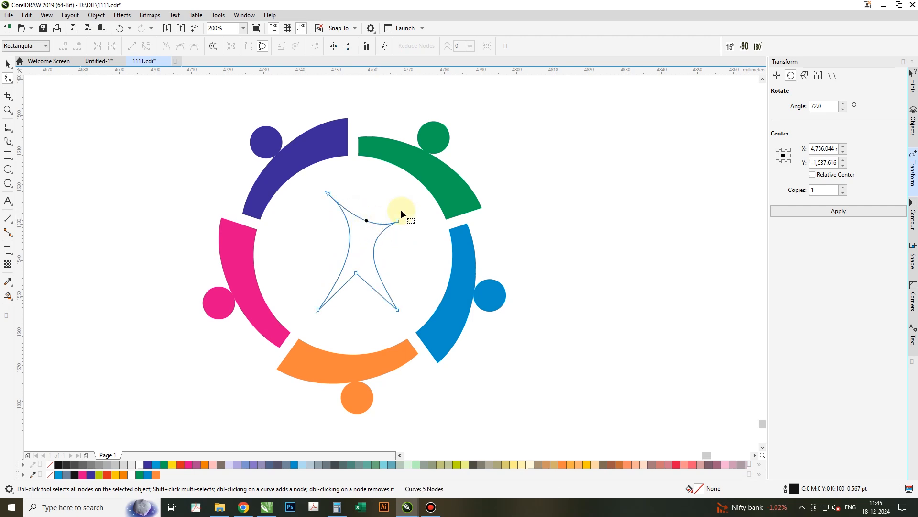
- Copy the small green circle onto the top of the figure as its head
{"action": "key", "text": "space"}
{"action": "left_click", "coordinate": [430, 139]}
{"action": "left_click_drag", "start_coordinate": [430, 140], "coordinate": [372, 201]}
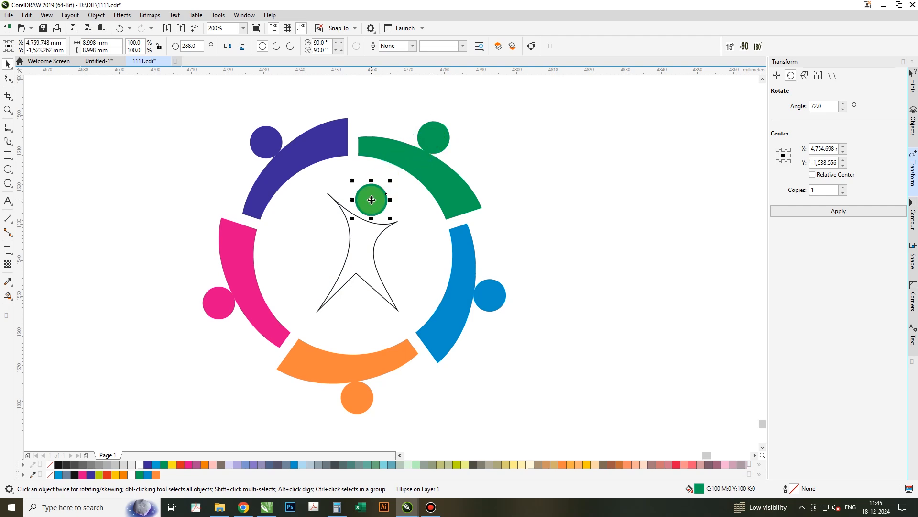
- Fill the figure and its head red and remove their outlines
{"action": "left_click", "coordinate": [360, 248], "text": "shift"}
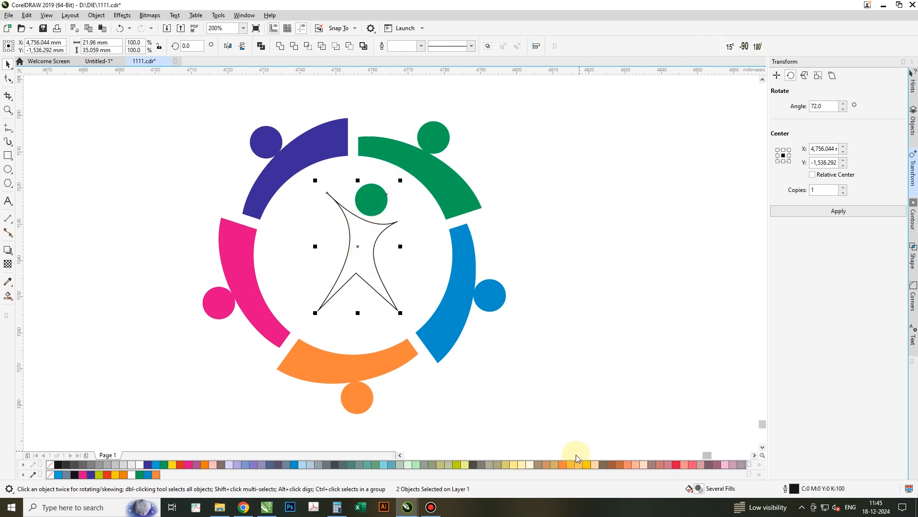
{"action": "left_click", "coordinate": [679, 465]}
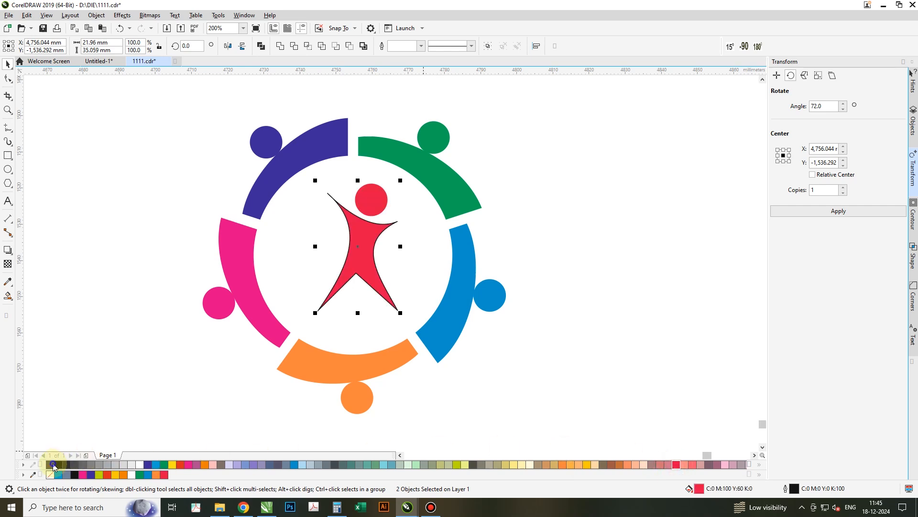
{"action": "right_click", "coordinate": [52, 465]}
- Place a 68.4% scaled copy of the figure to its left and fill it dark blue
{"action": "left_click_drag", "start_coordinate": [400, 180], "coordinate": [379, 223]}
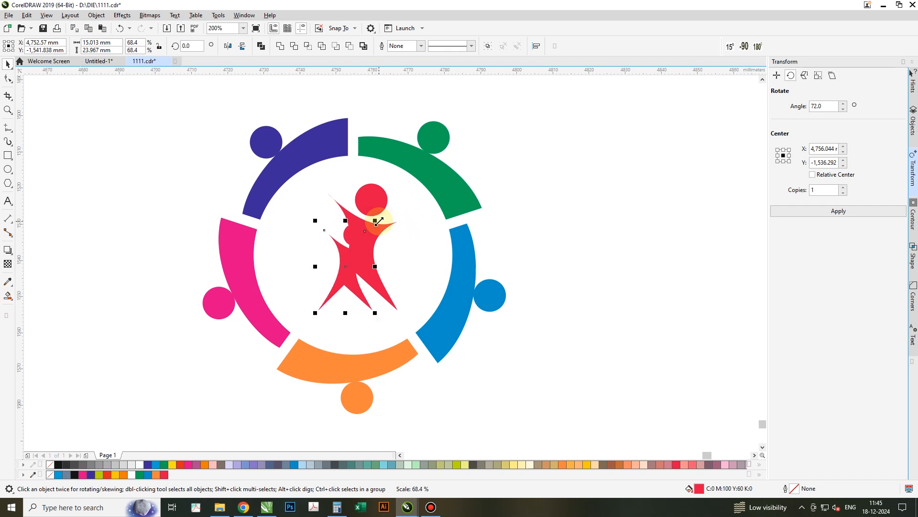
{"action": "mouse_move", "coordinate": [336, 261]}
{"action": "left_mouse_down"}
{"action": "mouse_move", "coordinate": [322, 248]}
{"action": "mouse_move", "coordinate": [333, 249]}
{"action": "left_mouse_up"}
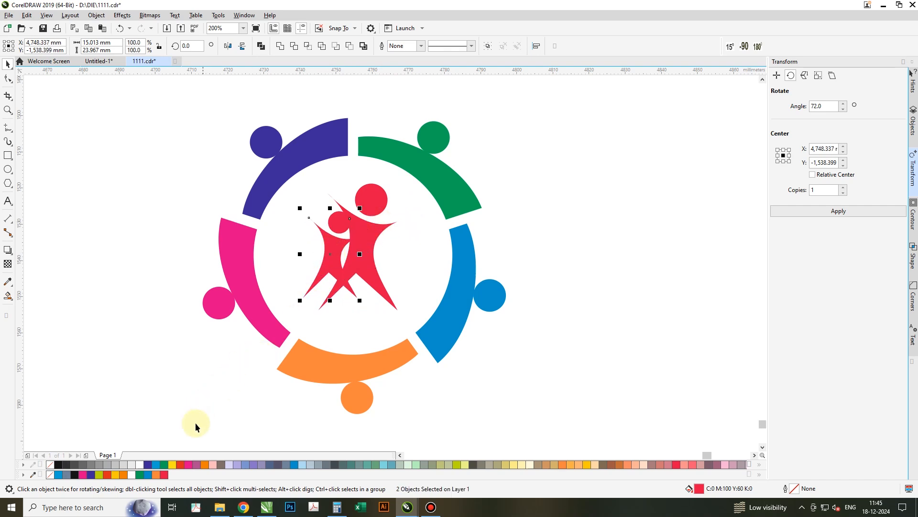
{"action": "left_click", "coordinate": [147, 464]}
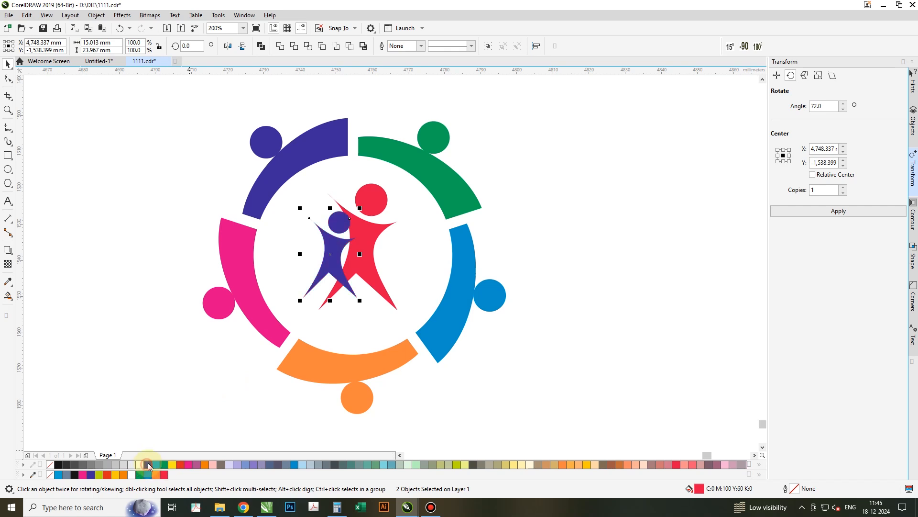
- Add a drop shadow to the small dark blue figure
{"action": "left_click", "coordinate": [7, 252]}
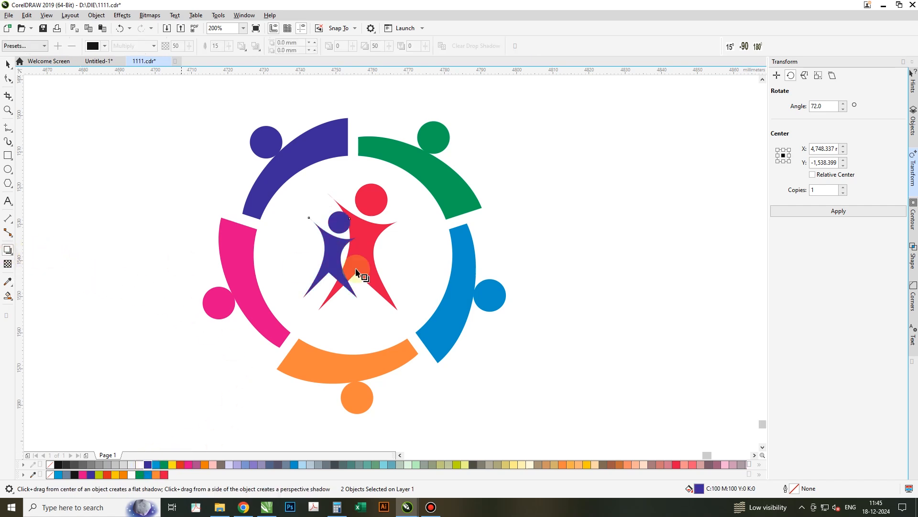
{"action": "left_click_drag", "start_coordinate": [330, 254], "coordinate": [361, 265]}
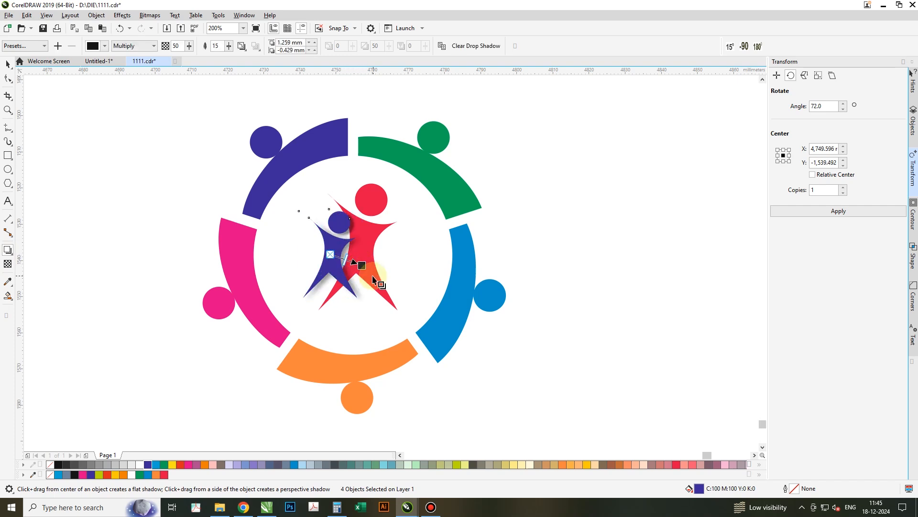
{"action": "left_click", "coordinate": [7, 64]}
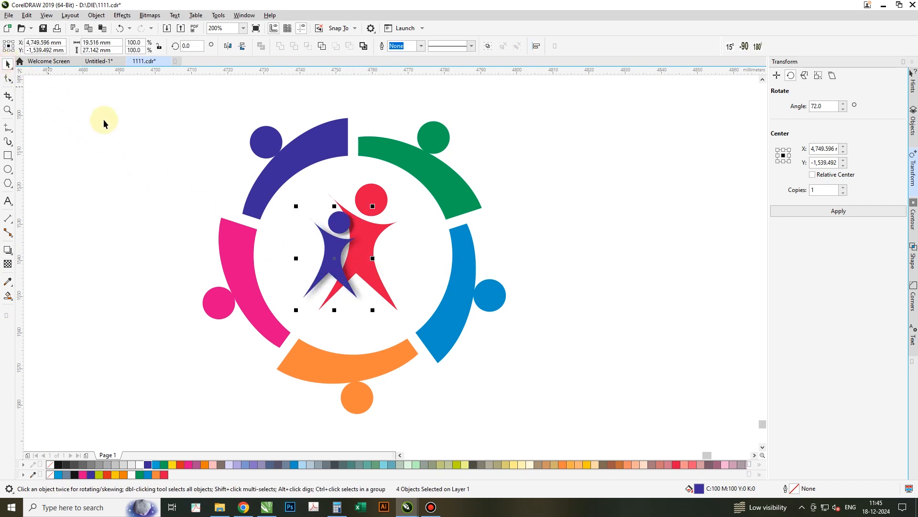
- Select the red figure and add a matching drop shadow to it
{"action": "left_click", "coordinate": [387, 225]}
{"action": "left_click", "coordinate": [374, 195], "text": "shift"}
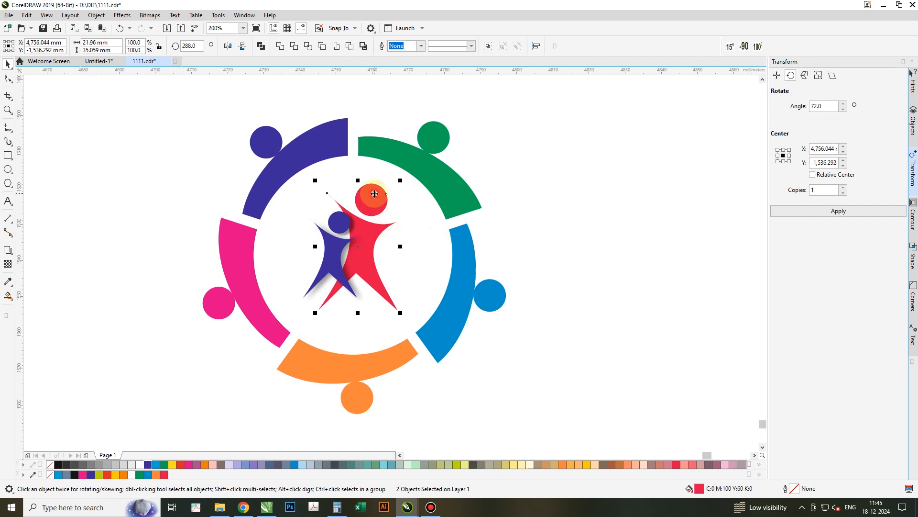
{"action": "left_click", "coordinate": [8, 250]}
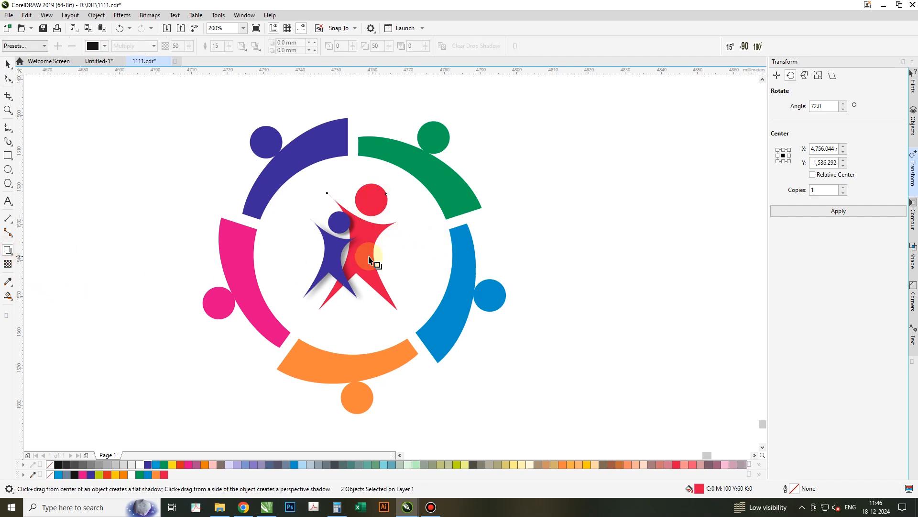
{"action": "left_click_drag", "start_coordinate": [380, 234], "coordinate": [404, 262]}
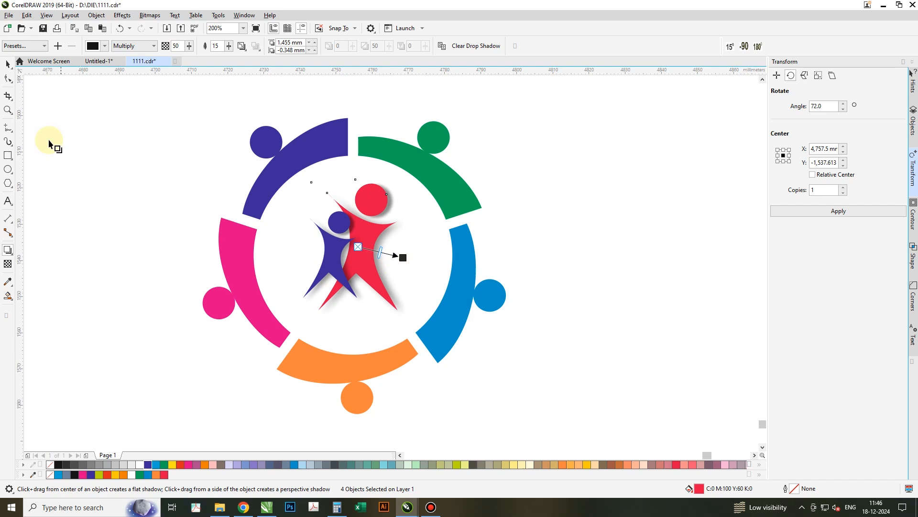
{"action": "left_click", "coordinate": [7, 64]}
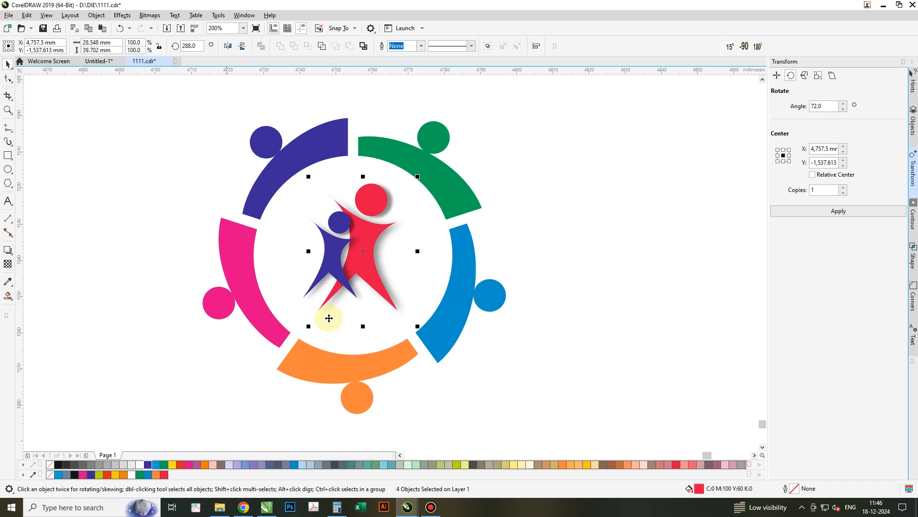
{"action": "left_click", "coordinate": [621, 243]}
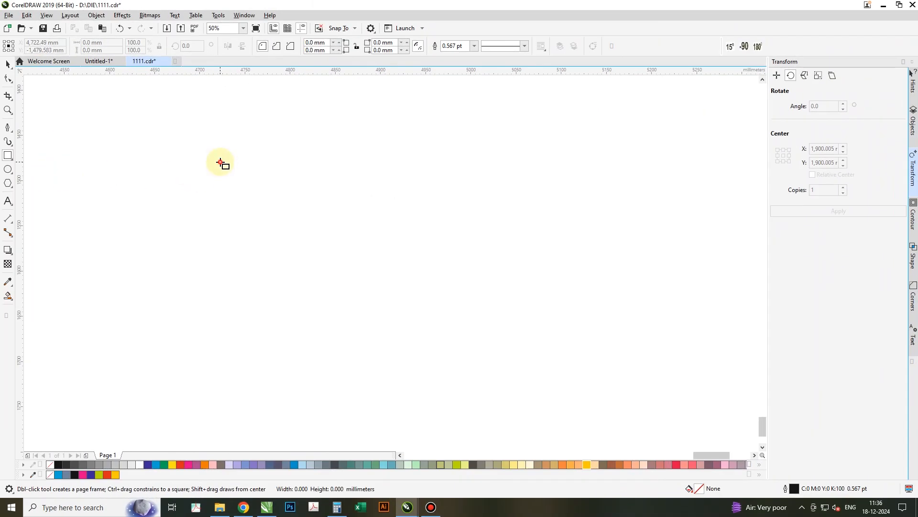
- Draw a square about 137 mm on a side and give it a one-step inside contour with a 15 mm offset
{"action": "left_click_drag", "start_coordinate": [220, 162], "coordinate": [345, 285]}
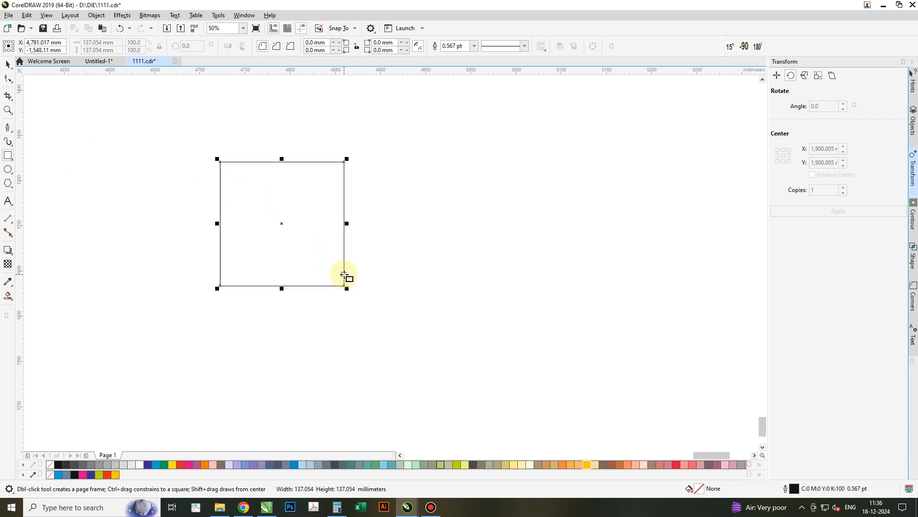
{"action": "key", "text": "space"}
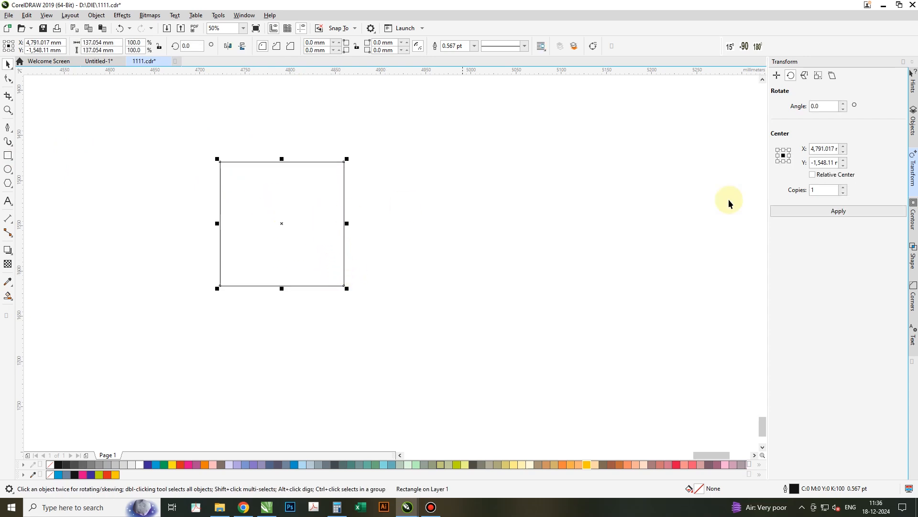
{"action": "left_click", "coordinate": [912, 215]}
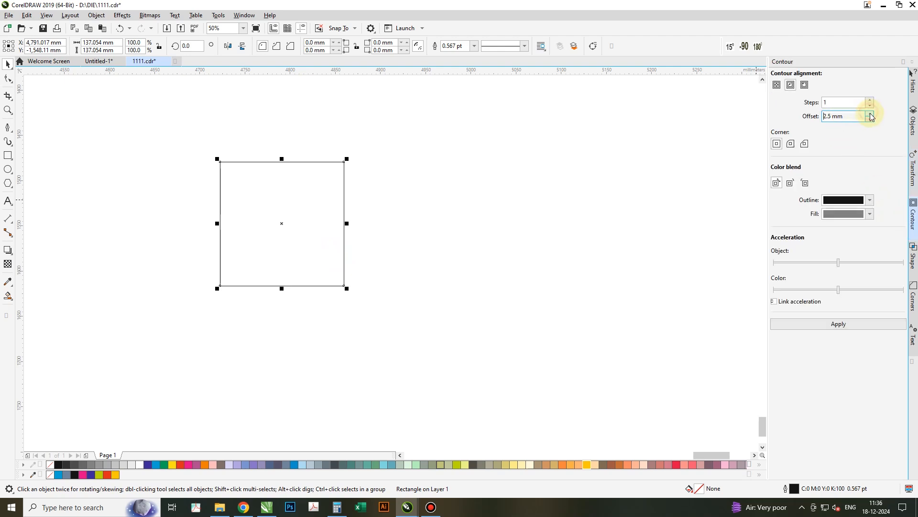
{"action": "left_click", "coordinate": [835, 326]}
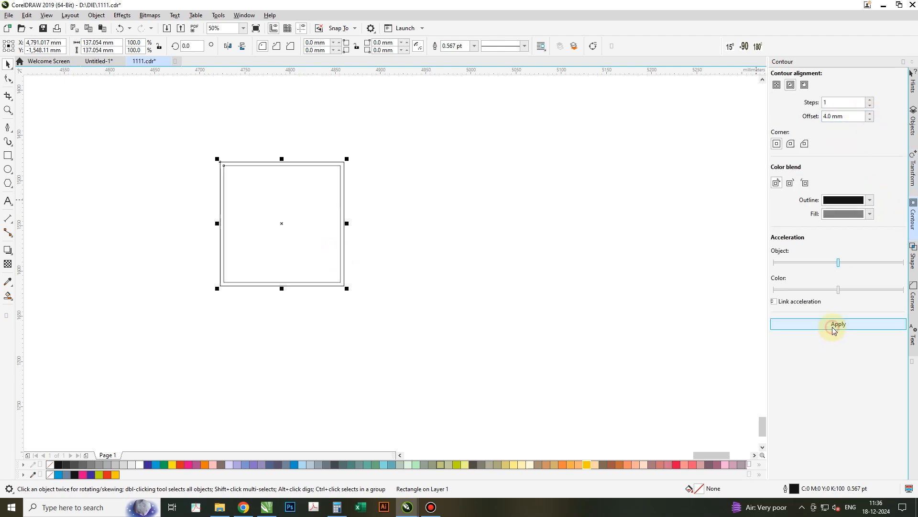
{"action": "left_click", "coordinate": [871, 114]}
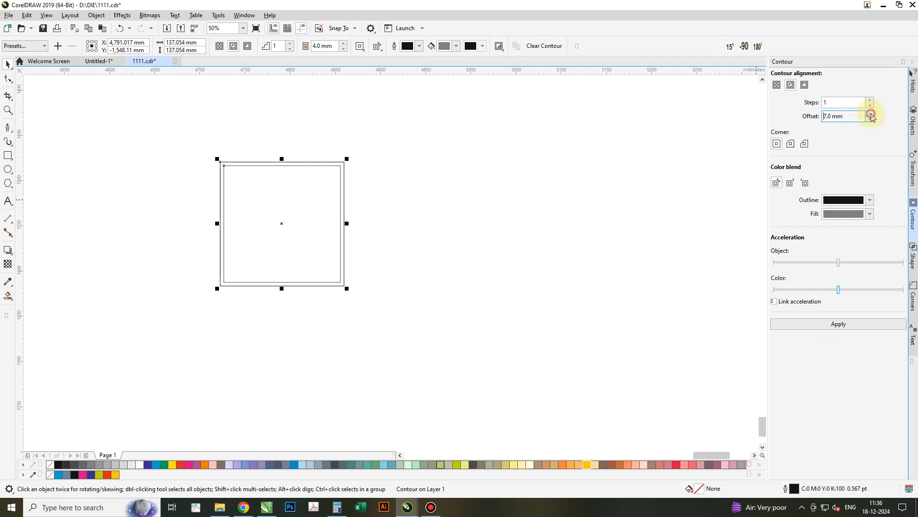
{"action": "left_click", "coordinate": [847, 324]}
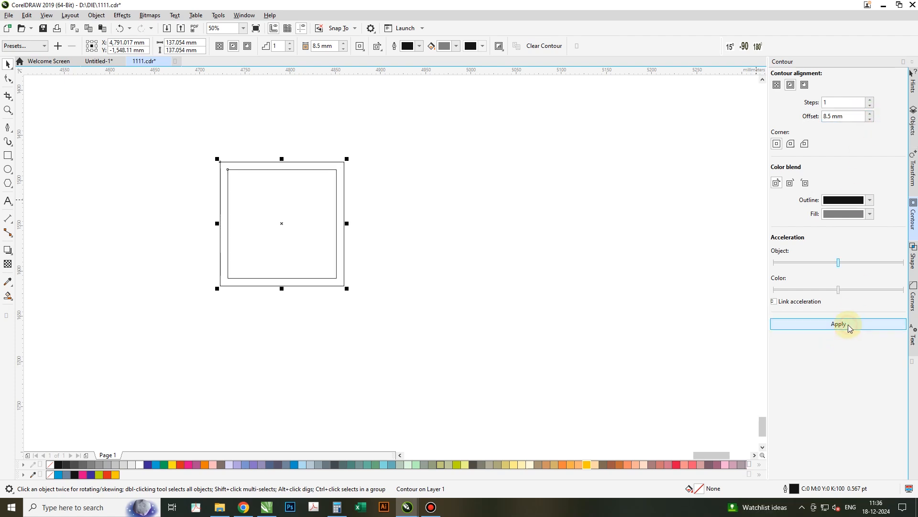
{"action": "right_click", "coordinate": [299, 191]}
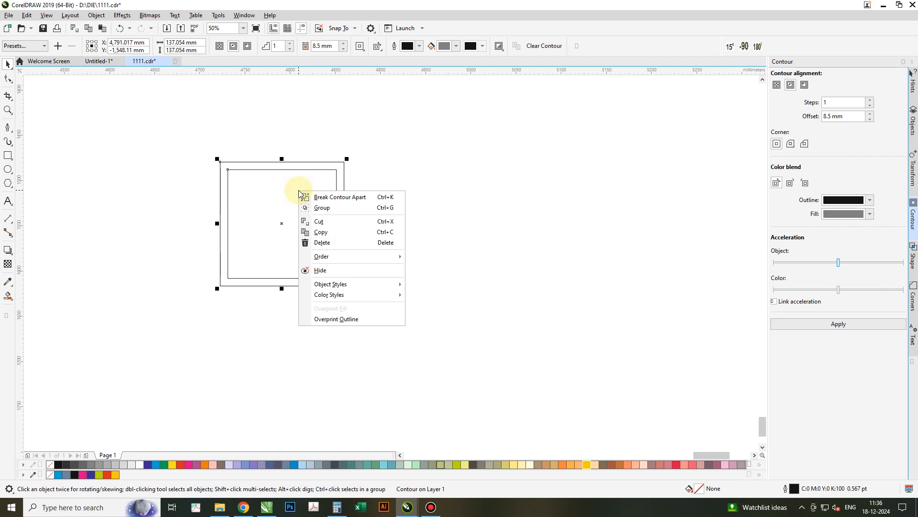
{"action": "left_click", "coordinate": [275, 178]}
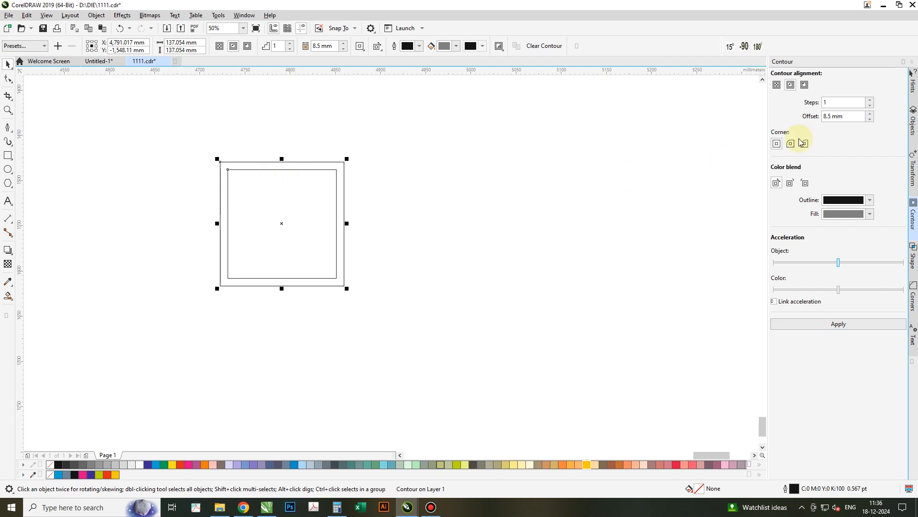
{"action": "type", "text": "12"}
{"action": "key", "text": "Return"}
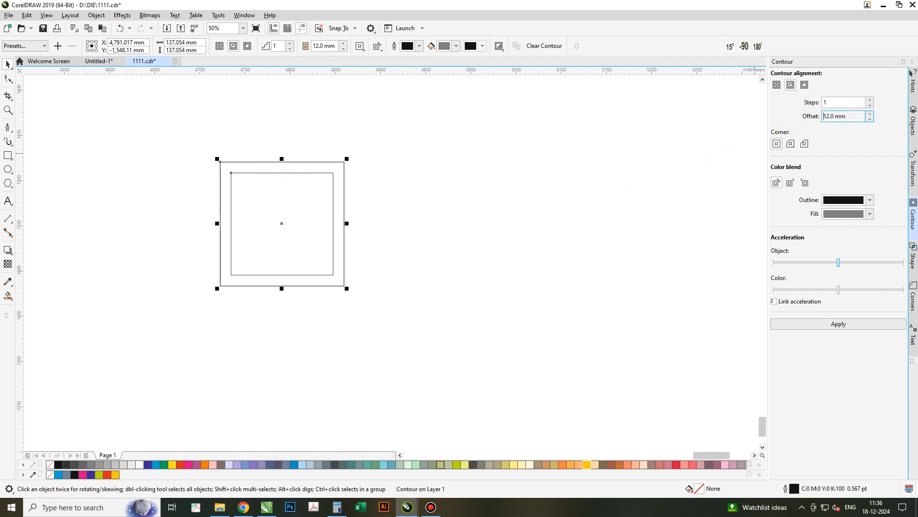
{"action": "triple_click", "coordinate": [858, 119]}
{"action": "type", "text": "15"}
{"action": "key", "text": "Return"}
- Break the contour apart from the square
{"action": "right_click", "coordinate": [295, 196]}
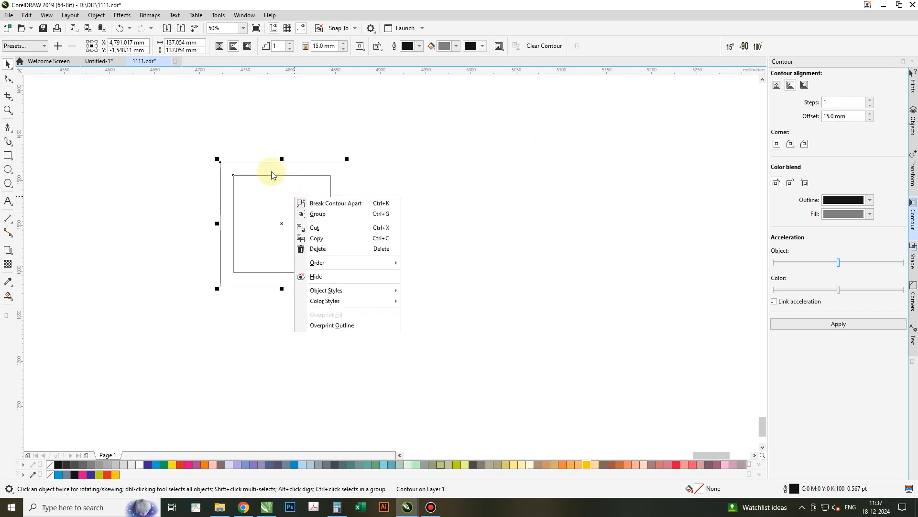
{"action": "left_click", "coordinate": [330, 201]}
{"action": "left_click", "coordinate": [406, 197]}
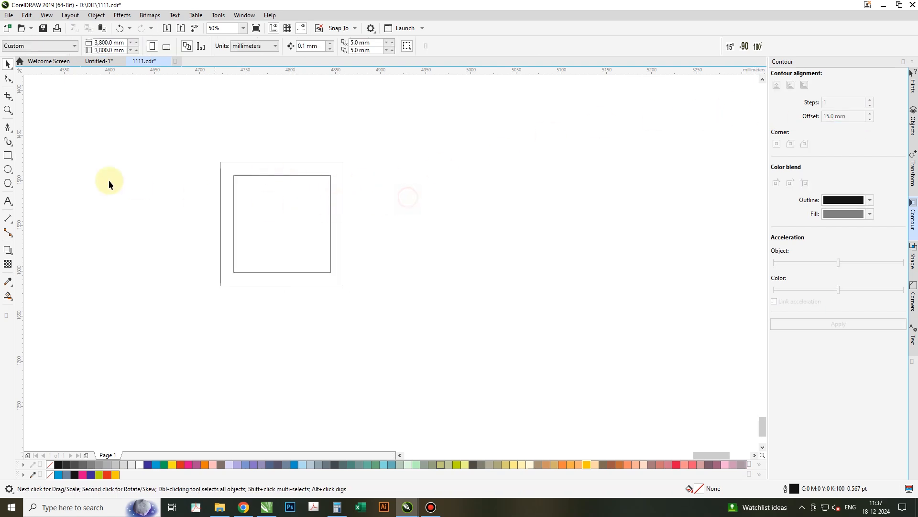
- Draw a bar about 15 mm by 122 mm along the square's left edge and fill it red
{"action": "left_click", "coordinate": [7, 155]}
{"action": "left_click_drag", "start_coordinate": [219, 161], "coordinate": [234, 273]}
{"action": "key", "text": "space"}
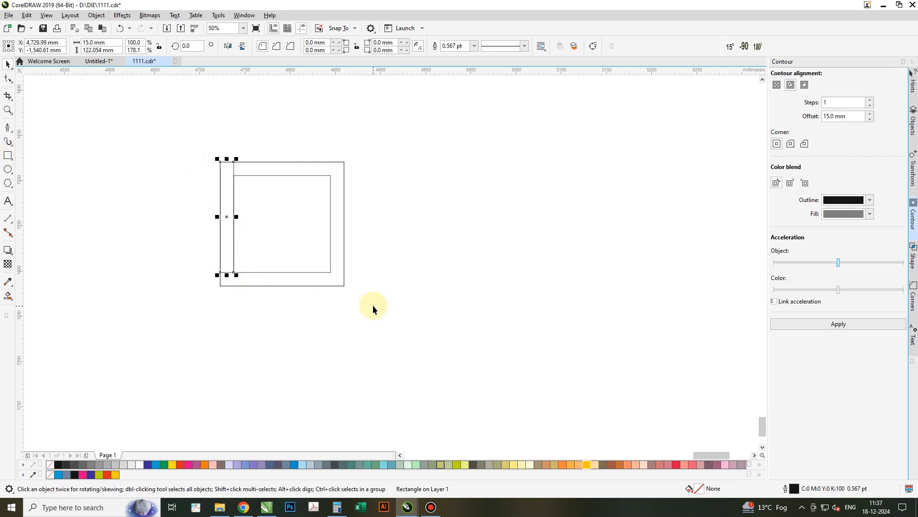
{"action": "left_click", "coordinate": [178, 465]}
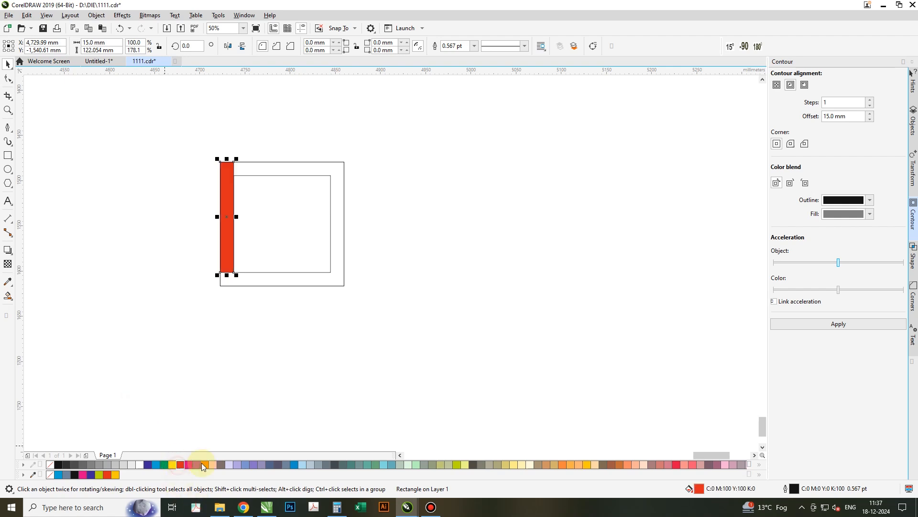
- Place a copy of the bar rotated 270° along the top edge and fill it blue
{"action": "left_click", "coordinate": [220, 203]}
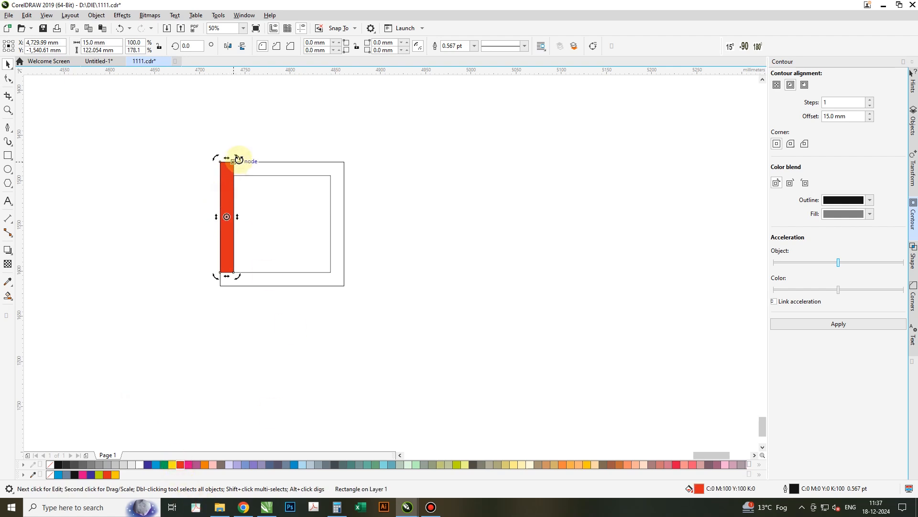
{"action": "left_click", "coordinate": [231, 182]}
{"action": "left_click", "coordinate": [230, 174]}
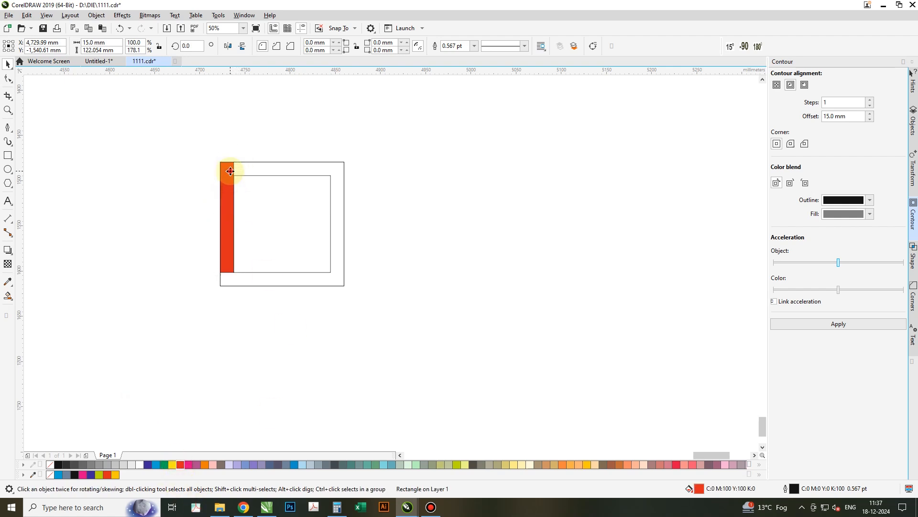
{"action": "left_click_drag", "start_coordinate": [235, 161], "coordinate": [271, 228]}
{"action": "left_click", "coordinate": [184, 212]}
{"action": "left_click_drag", "start_coordinate": [172, 210], "coordinate": [232, 161]}
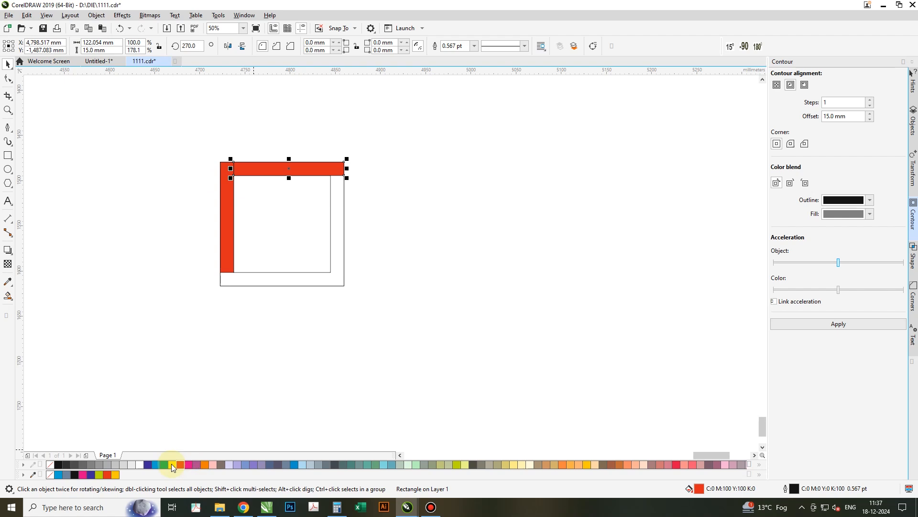
{"action": "left_click", "coordinate": [159, 464]}
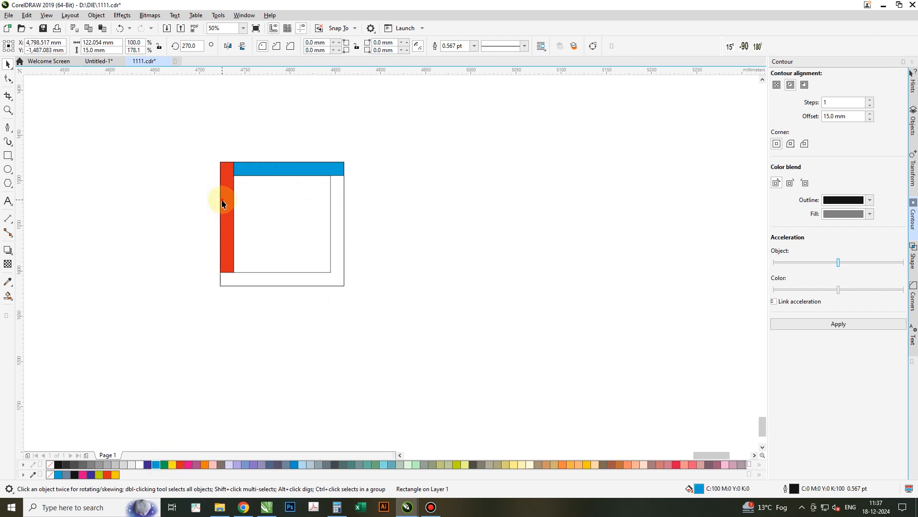
- Copy the red bar to the right edge filled olive green, and the top bar to the bottom edge filled orange
{"action": "left_click_drag", "start_coordinate": [220, 163], "coordinate": [332, 177]}
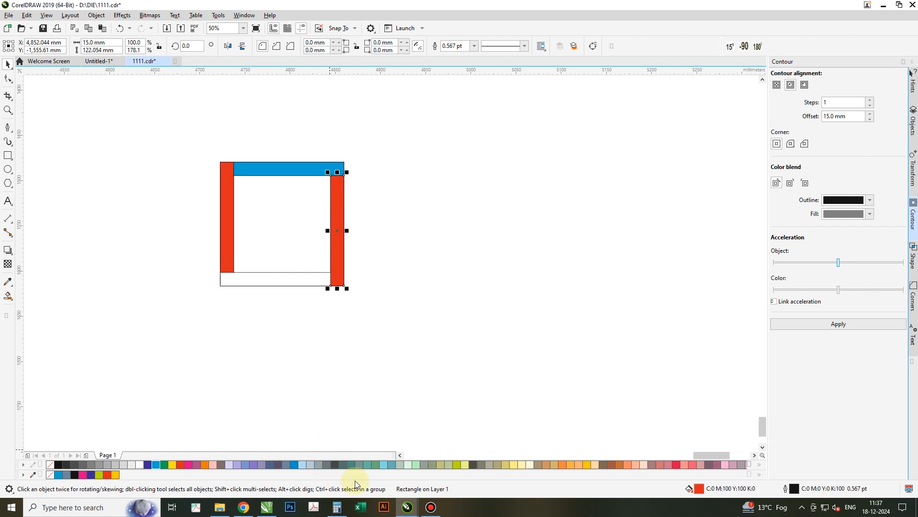
{"action": "left_click", "coordinate": [457, 464]}
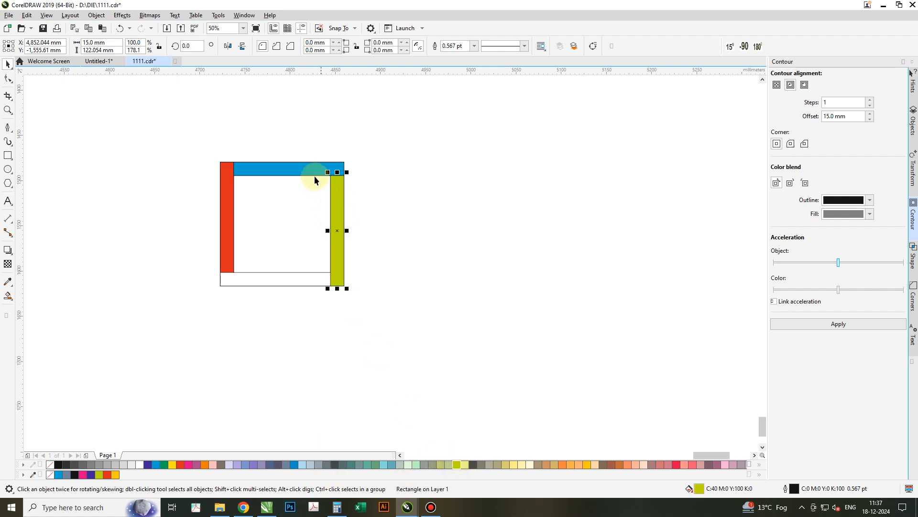
{"action": "left_click", "coordinate": [328, 168]}
{"action": "left_click_drag", "start_coordinate": [344, 161], "coordinate": [331, 272]}
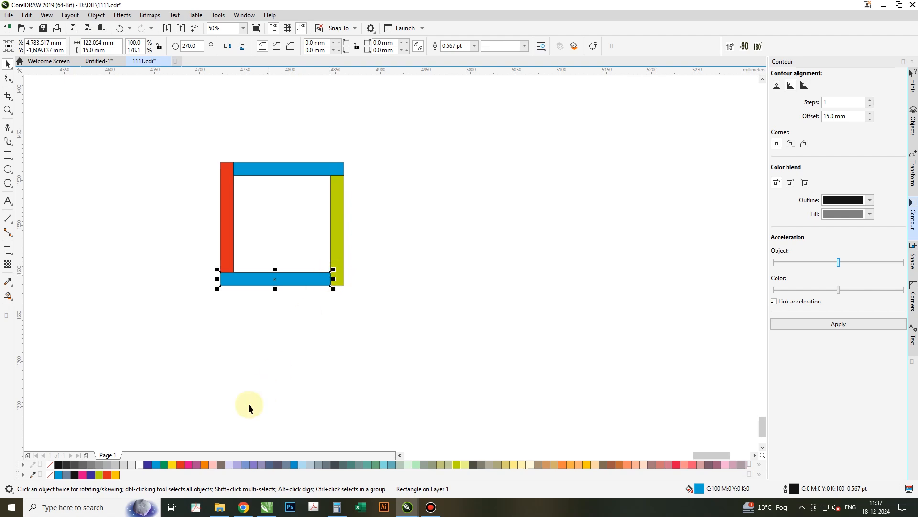
{"action": "left_click", "coordinate": [204, 464]}
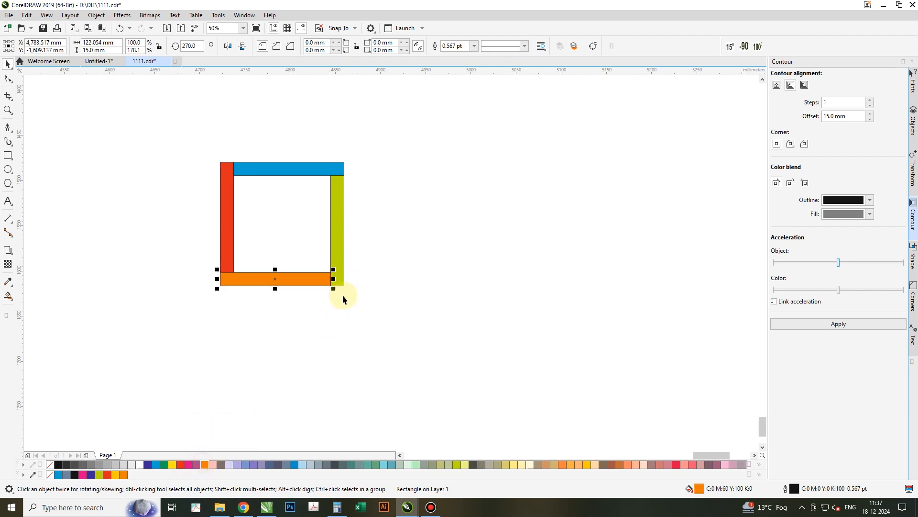
{"action": "left_click", "coordinate": [331, 325]}
{"action": "left_click", "coordinate": [307, 251]}
{"action": "key", "text": "Delete"}
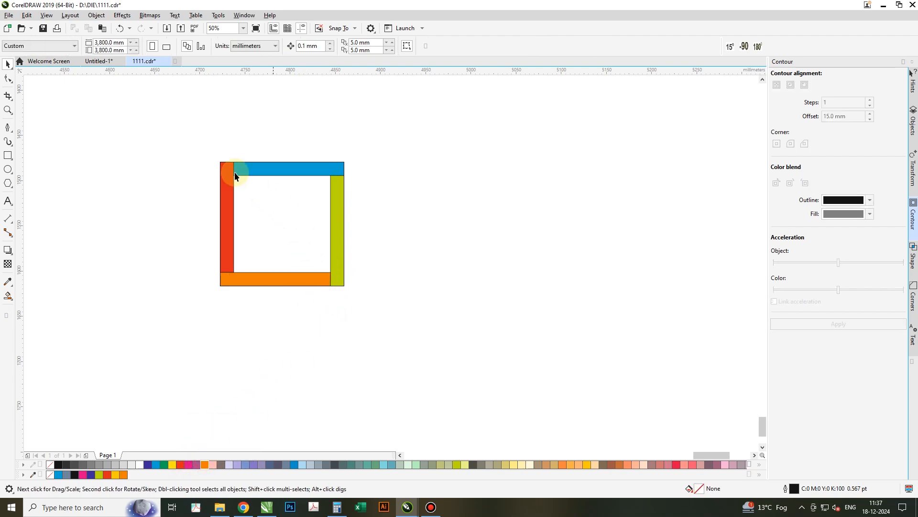
{"action": "key", "text": "ctrl+z"}
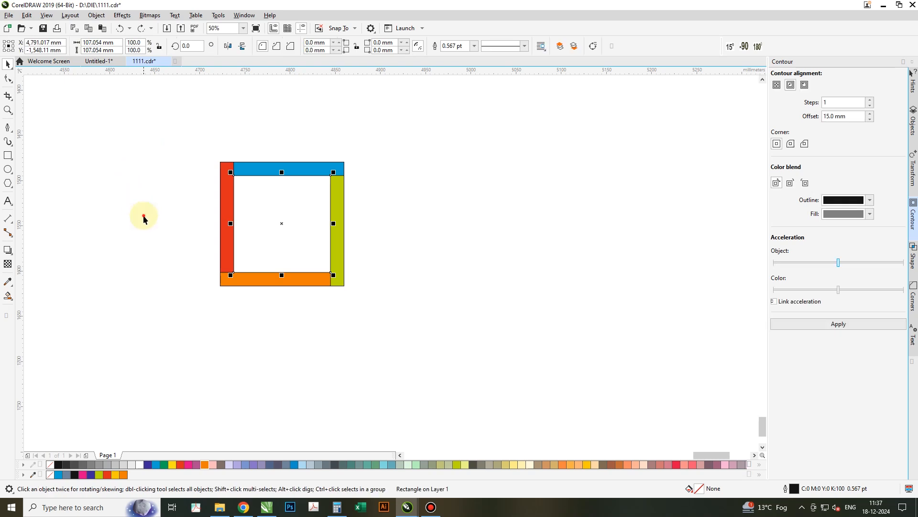
{"action": "left_click", "coordinate": [140, 212]}
- Draw a circle about 22.5 mm wide above the top bar and place copies at the bottom, left and right bars
{"action": "left_click", "coordinate": [7, 169]}
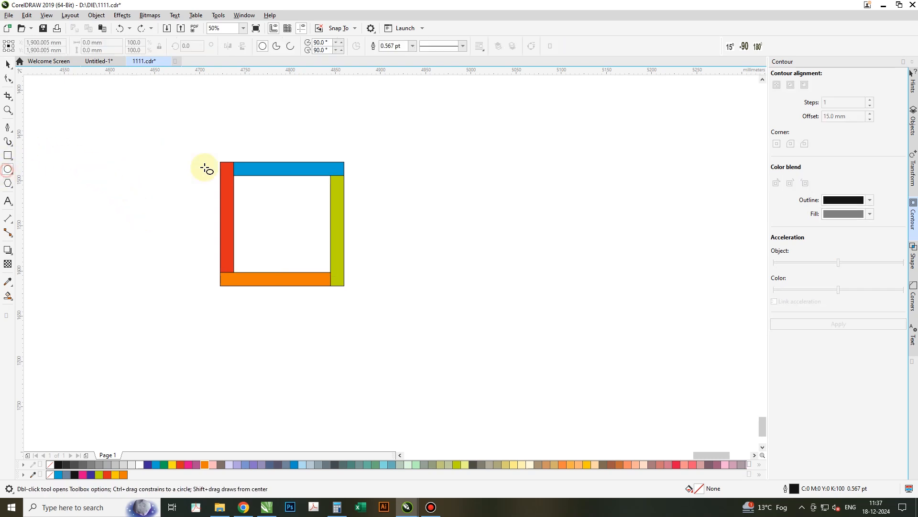
{"action": "left_click_drag", "start_coordinate": [263, 145], "coordinate": [282, 165]}
{"action": "key", "text": "space"}
{"action": "left_click", "coordinate": [286, 223], "text": "shift"}
{"action": "key", "text": "c"}
{"action": "left_click", "coordinate": [286, 223], "text": "shift"}
{"action": "left_click_drag", "start_coordinate": [282, 165], "coordinate": [283, 272]}
{"action": "left_click", "coordinate": [287, 151], "text": "shift"}
{"action": "left_click", "coordinate": [288, 151]}
{"action": "left_click_drag", "start_coordinate": [295, 136], "coordinate": [345, 224]}
{"action": "left_click", "coordinate": [329, 207]}
{"action": "left_click", "coordinate": [274, 224], "text": "shift"}
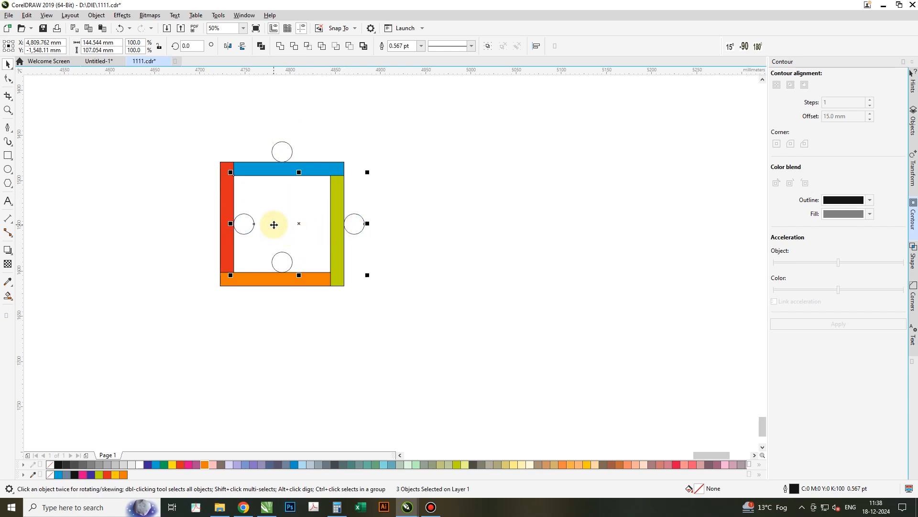
{"action": "left_click", "coordinate": [460, 325]}
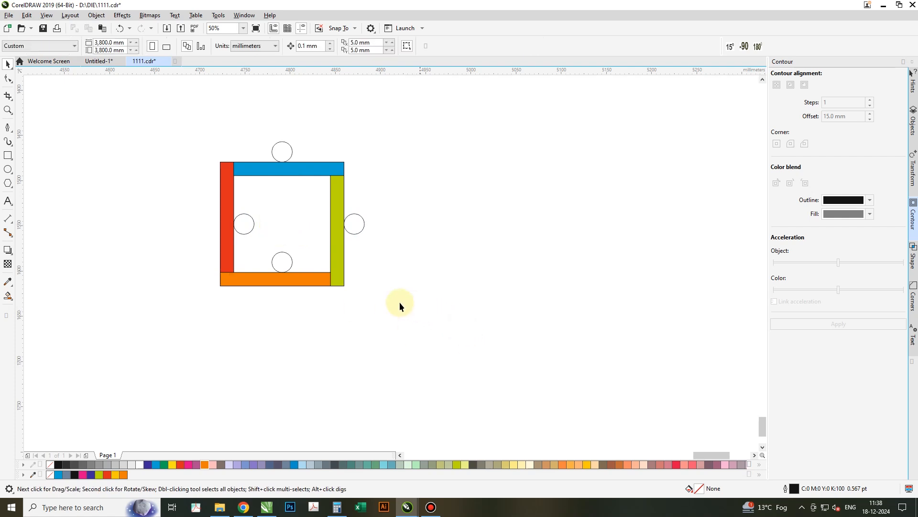
- Give the right circle the olive green fill of the right bar
{"action": "left_click", "coordinate": [304, 238]}
{"action": "left_click", "coordinate": [363, 225]}
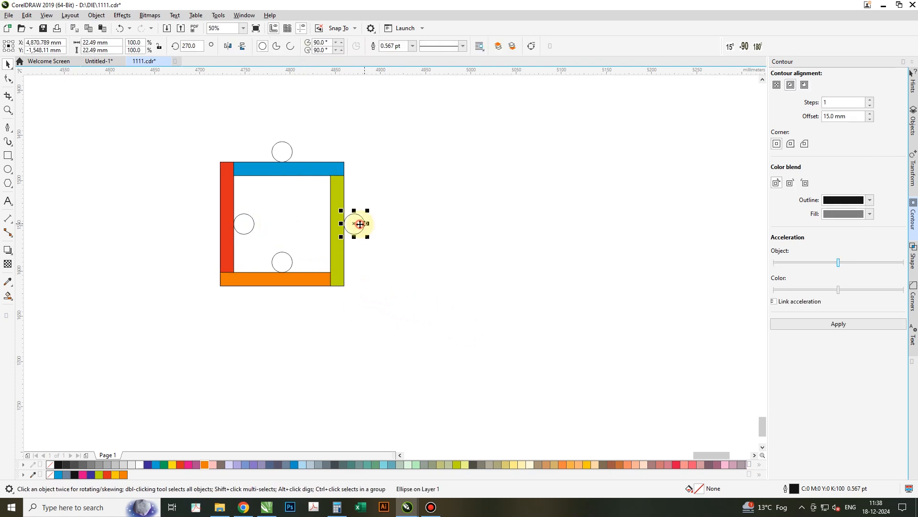
{"action": "left_click", "coordinate": [343, 200]}
{"action": "left_click_drag", "start_coordinate": [341, 193], "coordinate": [357, 223]}
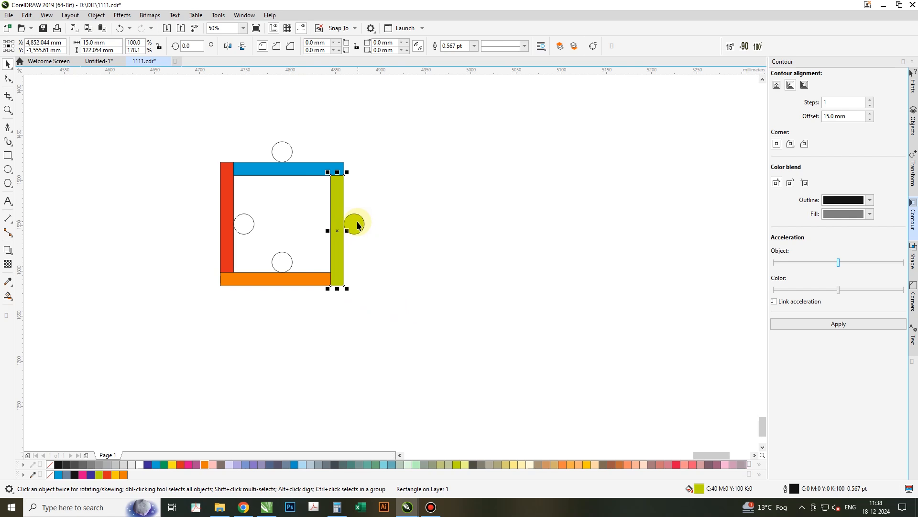
- Give the top, left and bottom circles the fill colours of their neighbouring bars
{"action": "left_click_drag", "start_coordinate": [300, 168], "coordinate": [283, 153]}
{"action": "left_click", "coordinate": [228, 199]}
{"action": "left_click_drag", "start_coordinate": [228, 199], "coordinate": [244, 223]}
{"action": "left_click_drag", "start_coordinate": [259, 273], "coordinate": [281, 262]}
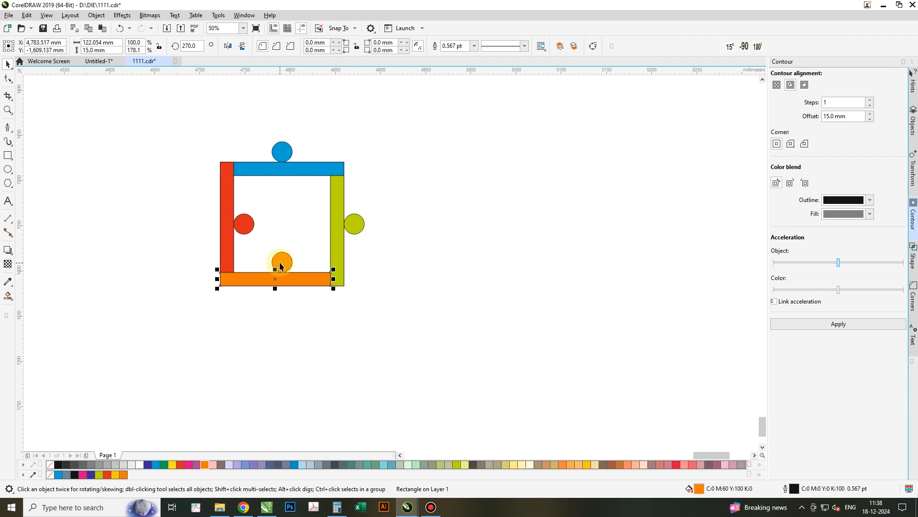
- Select all eight bars and circles and remove their outlines
{"action": "left_click_drag", "start_coordinate": [289, 209], "coordinate": [292, 214]}
{"action": "key", "text": "Escape"}
{"action": "left_click_drag", "start_coordinate": [191, 129], "coordinate": [207, 144]}
{"action": "left_click_drag", "start_coordinate": [379, 305], "coordinate": [379, 306]}
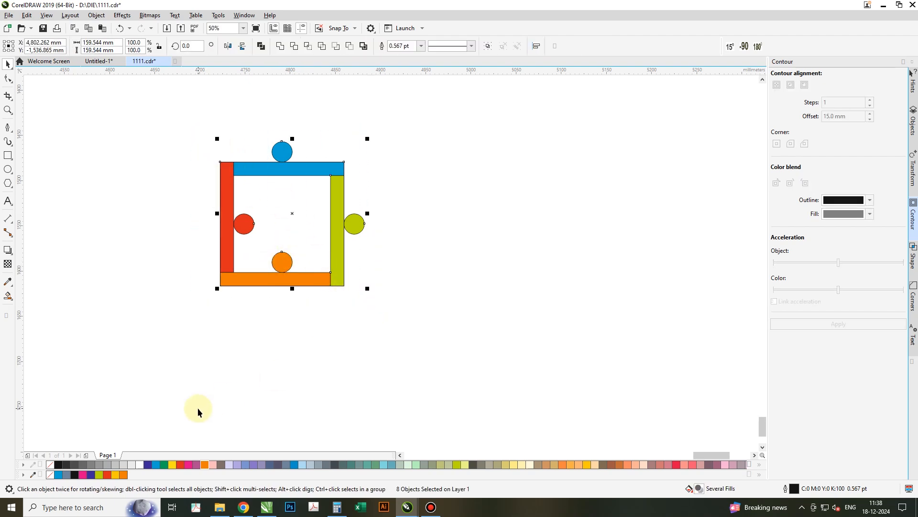
{"action": "right_click", "coordinate": [49, 466]}
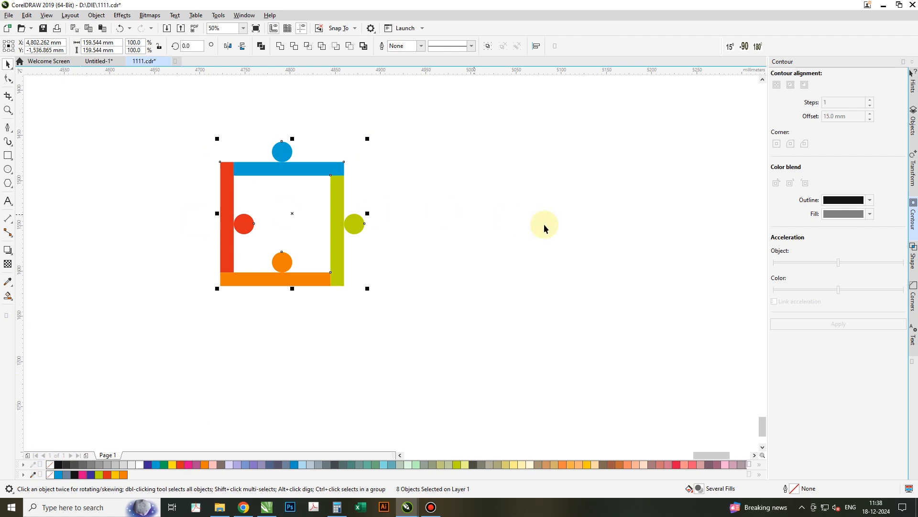
{"action": "left_click", "coordinate": [437, 249]}
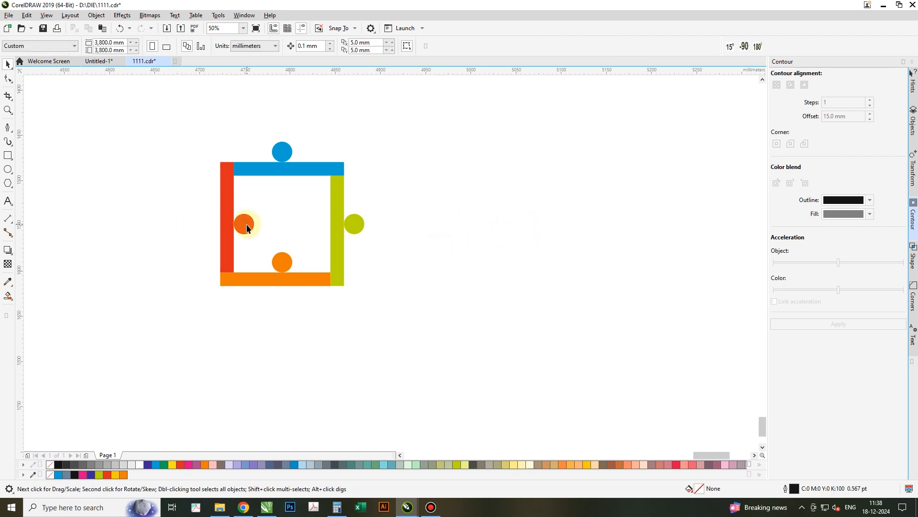
- Move the left circle and the bottom circle outward so they sit half over their bars
{"action": "left_click", "coordinate": [246, 225]}
{"action": "left_click_drag", "start_coordinate": [254, 223], "coordinate": [218, 223]}
{"action": "left_click", "coordinate": [286, 264]}
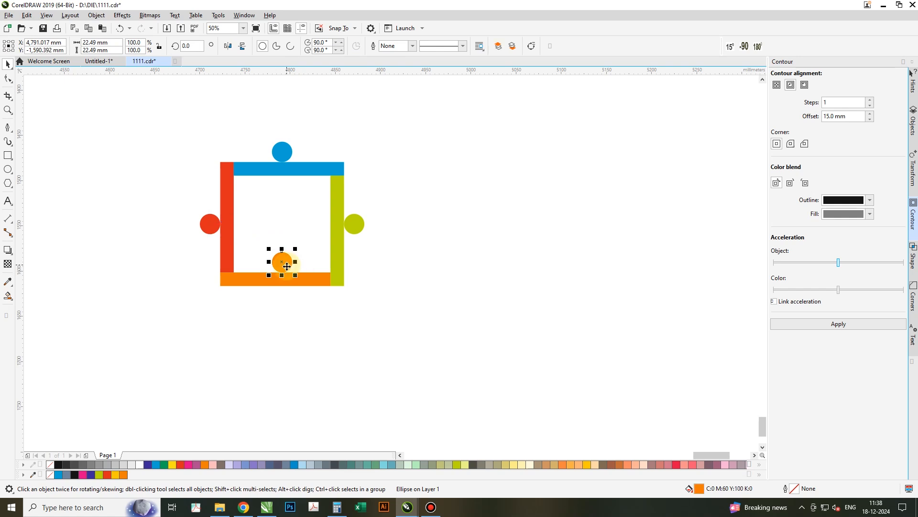
{"action": "left_click_drag", "start_coordinate": [284, 285], "coordinate": [283, 298]}
{"action": "left_click", "coordinate": [388, 308]}
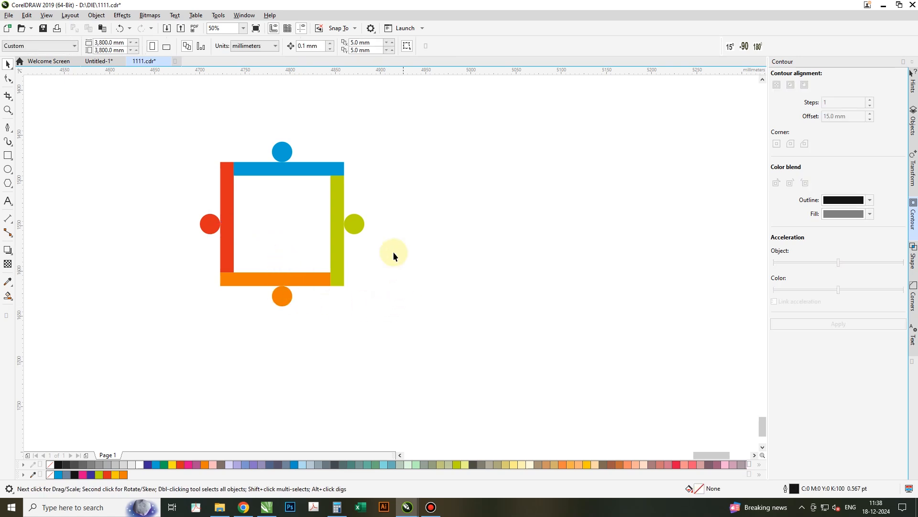
- Apply a linear fountain fill to the left bar running from red at the top to orange at the bottom
{"action": "left_click", "coordinate": [233, 173]}
{"action": "left_click", "coordinate": [9, 299]}
{"action": "left_click", "coordinate": [42, 305]}
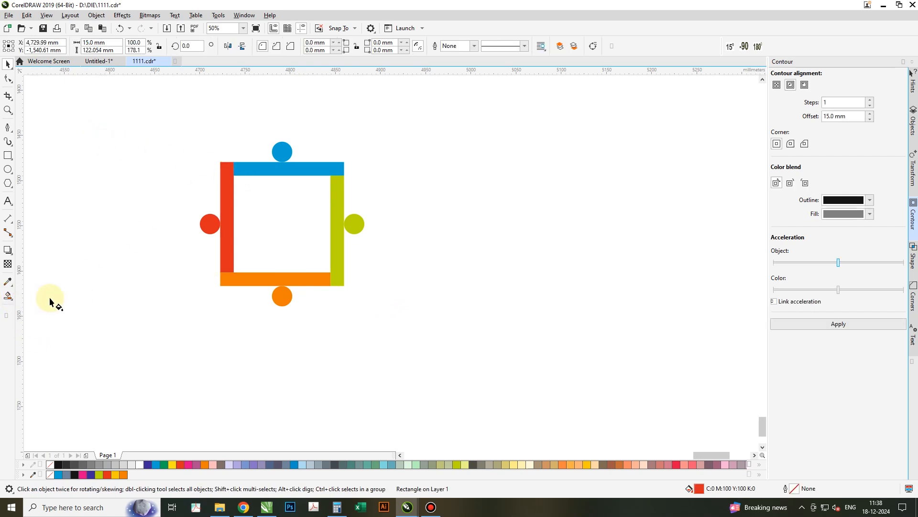
{"action": "left_click_drag", "start_coordinate": [227, 162], "coordinate": [226, 273]}
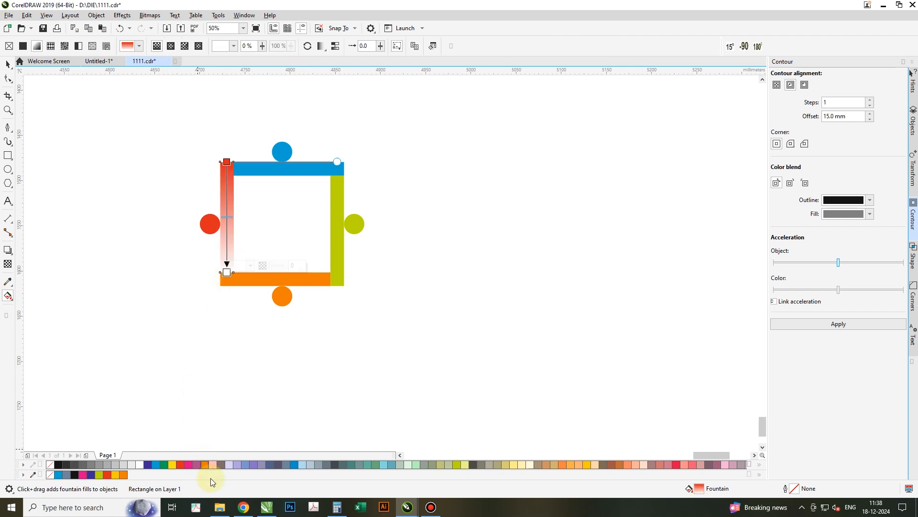
{"action": "left_click_drag", "start_coordinate": [205, 468], "coordinate": [226, 272]}
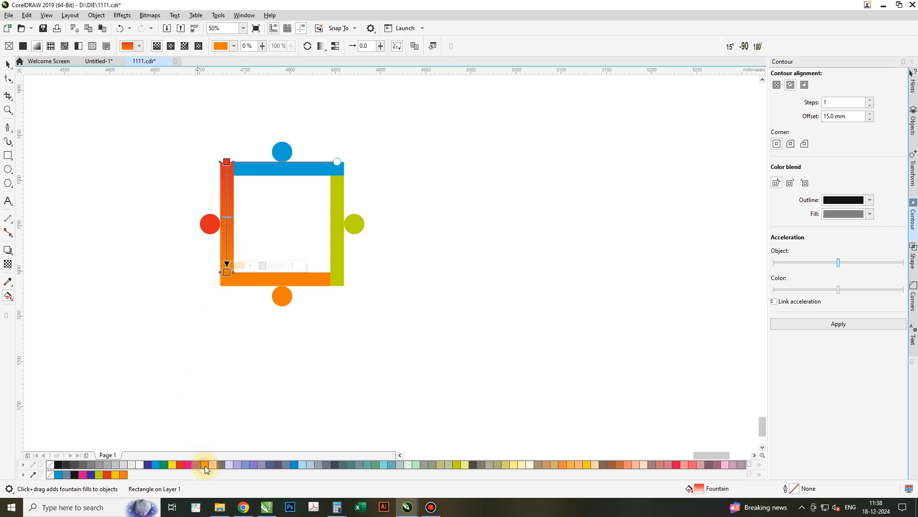
{"action": "left_click", "coordinate": [254, 282]}
{"action": "left_click", "coordinate": [223, 287]}
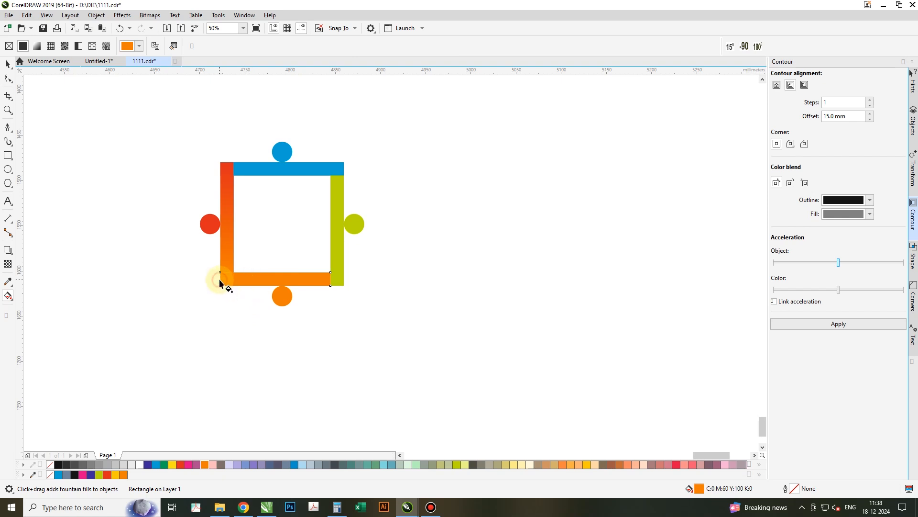
- Apply a fountain fill to the bottom bar running from orange to olive green
{"action": "left_click_drag", "start_coordinate": [234, 279], "coordinate": [330, 277]}
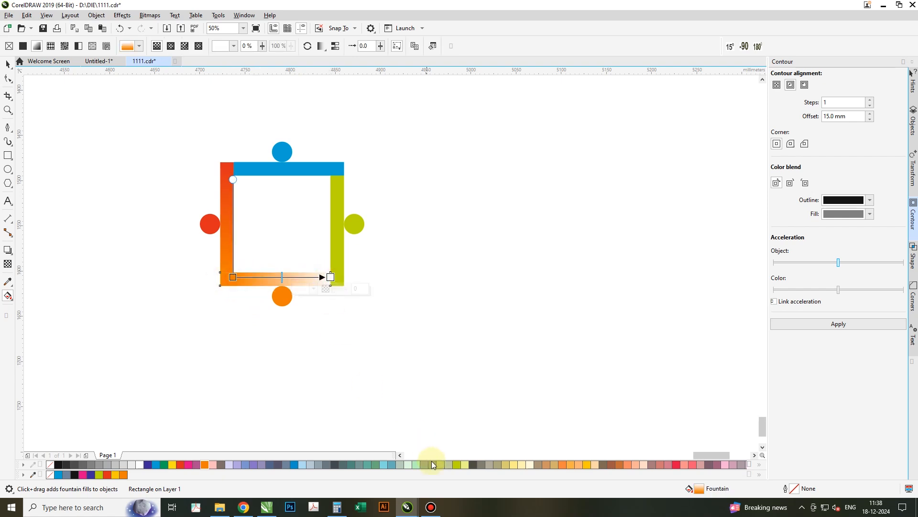
{"action": "left_click", "coordinate": [457, 464]}
- Apply a fountain fill to the right bar running from olive green at the bottom to blue at the top
{"action": "left_click", "coordinate": [334, 253]}
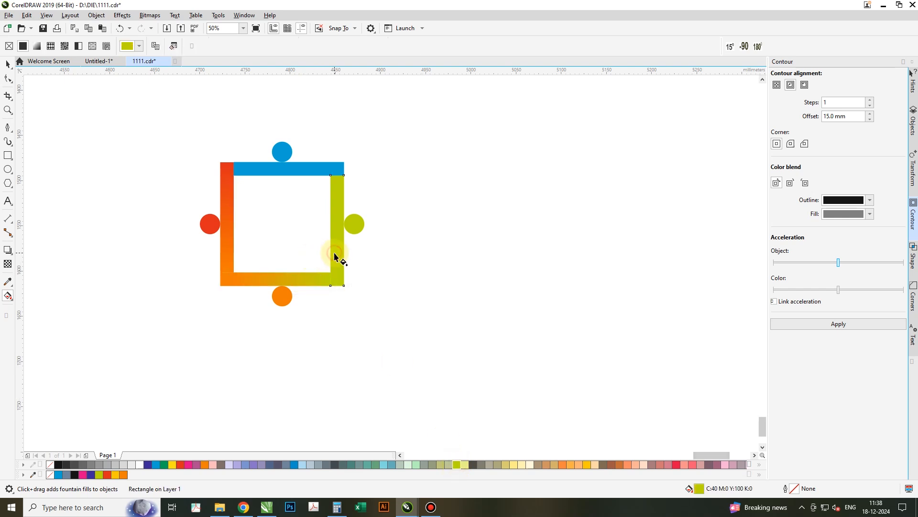
{"action": "left_click_drag", "start_coordinate": [339, 274], "coordinate": [339, 175]}
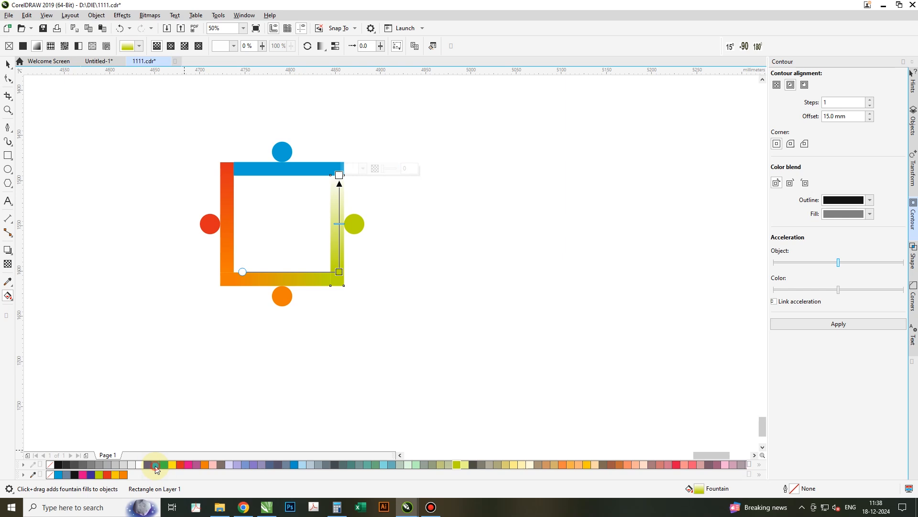
{"action": "left_click", "coordinate": [155, 465]}
- Apply a fountain fill to the top bar running from blue on the right to red on the left
{"action": "left_click", "coordinate": [315, 169]}
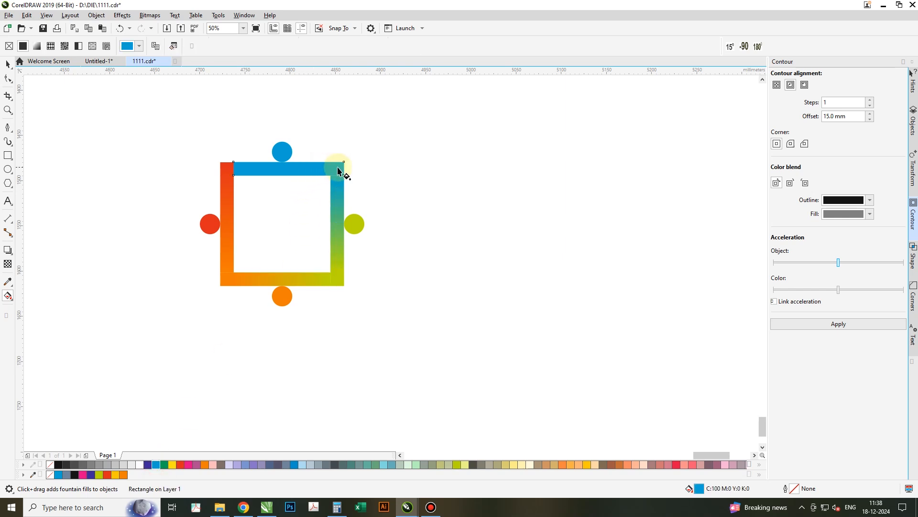
{"action": "left_click_drag", "start_coordinate": [332, 165], "coordinate": [236, 163]}
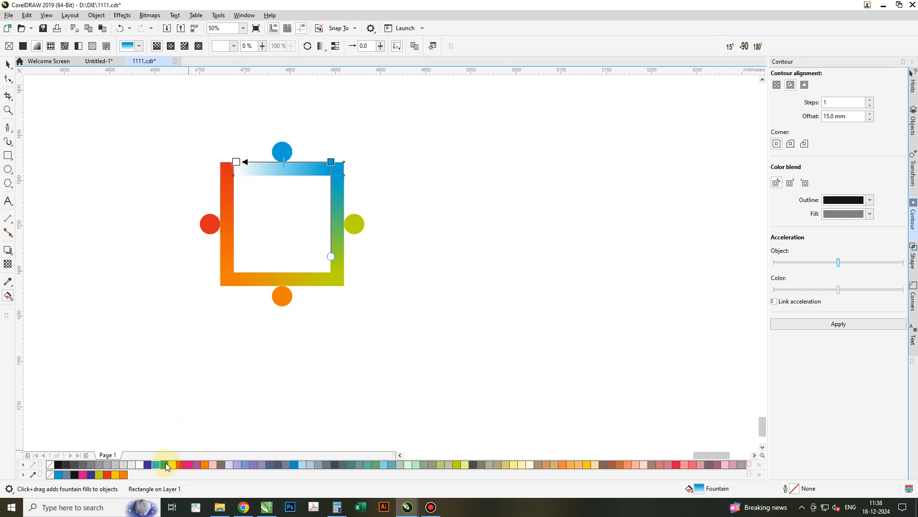
{"action": "left_click", "coordinate": [180, 464]}
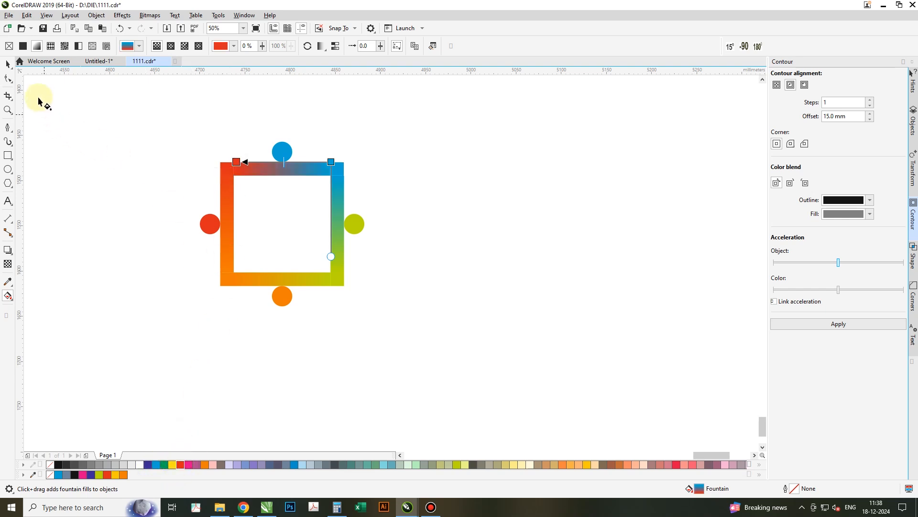
{"action": "left_click", "coordinate": [8, 63]}
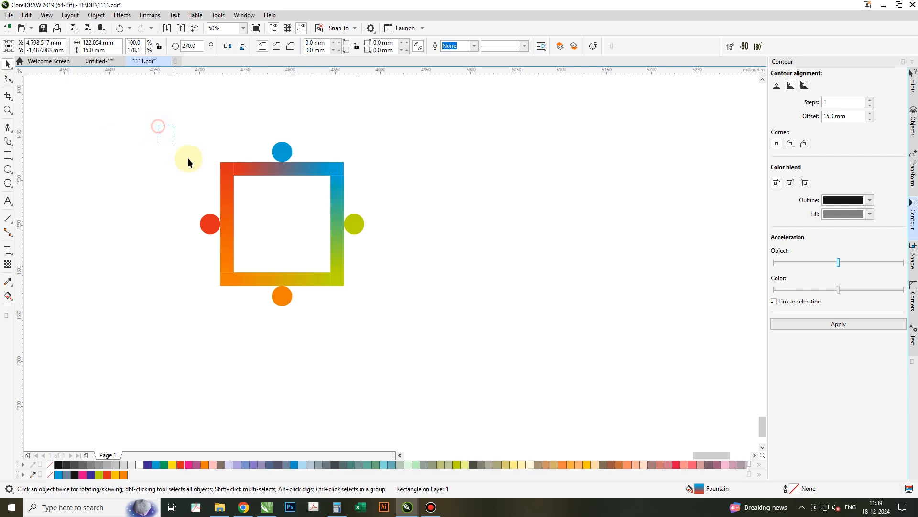
- Draw a square inside the frame, rotate it to 345° together with a smaller copy, and combine the two squares
{"action": "left_click_drag", "start_coordinate": [427, 359], "coordinate": [427, 358]}
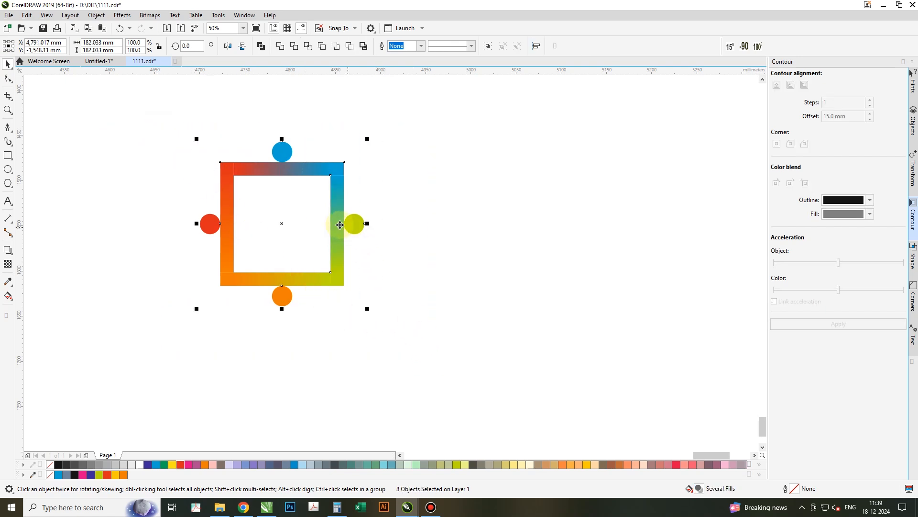
{"action": "left_click", "coordinate": [7, 156]}
{"action": "left_click_drag", "start_coordinate": [234, 175], "coordinate": [330, 272]}
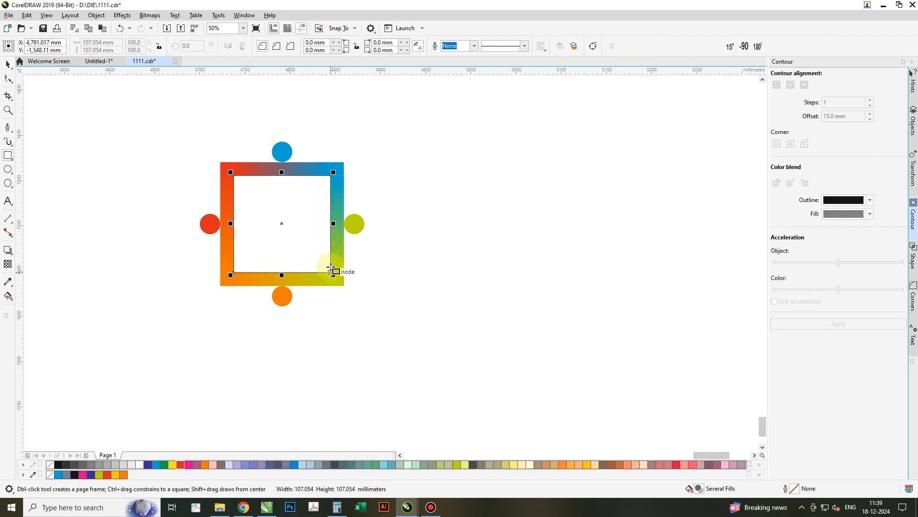
{"action": "key", "text": "space"}
{"action": "left_click_drag", "start_coordinate": [328, 191], "coordinate": [326, 182]}
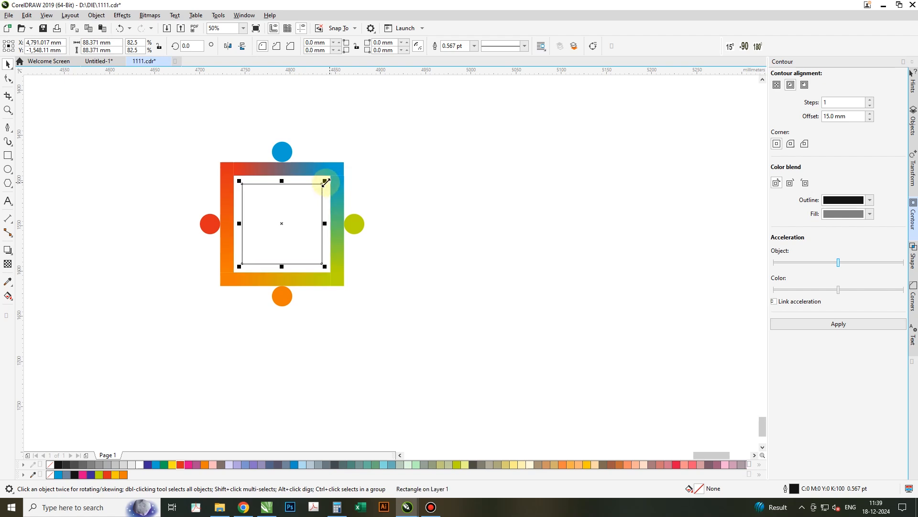
{"action": "left_click", "coordinate": [312, 197]}
{"action": "mouse_move", "coordinate": [325, 182]}
{"action": "left_mouse_down"}
{"action": "mouse_move", "coordinate": [344, 189]}
{"action": "mouse_move", "coordinate": [332, 191]}
{"action": "mouse_move", "coordinate": [336, 173]}
{"action": "mouse_move", "coordinate": [342, 181]}
{"action": "left_mouse_up"}
{"action": "left_click", "coordinate": [303, 211]}
{"action": "right_click", "coordinate": [342, 180]}
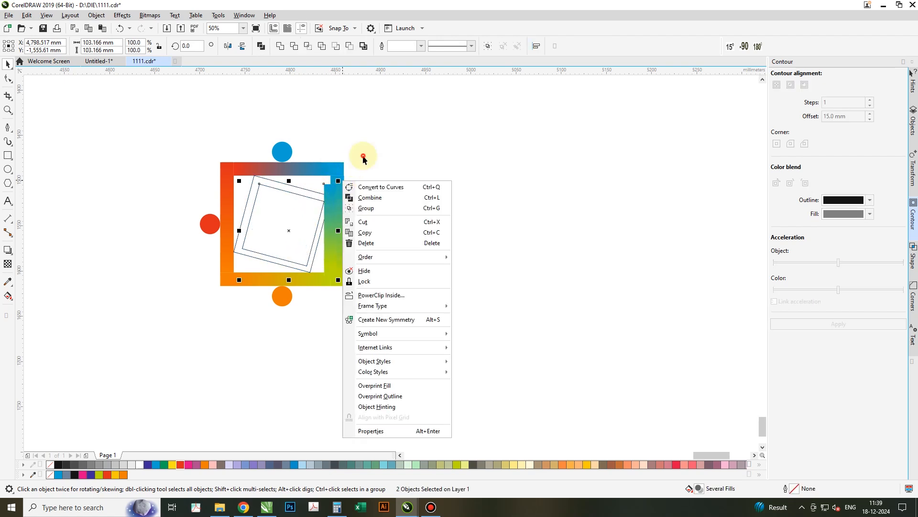
{"action": "left_click", "coordinate": [363, 158]}
{"action": "left_click", "coordinate": [375, 194]}
- Copy the right bar's gradient fill onto the rotated square shape
{"action": "left_click", "coordinate": [339, 193]}
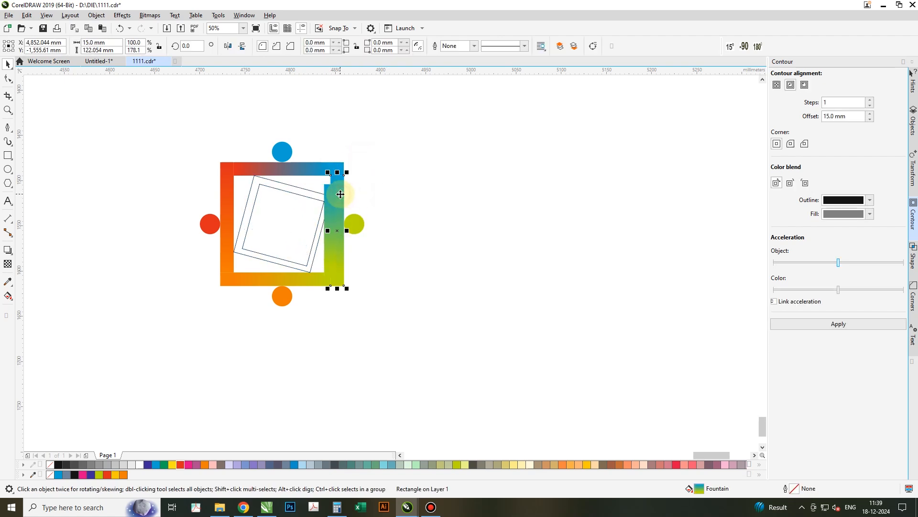
{"action": "left_click_drag", "start_coordinate": [334, 195], "coordinate": [305, 194]}
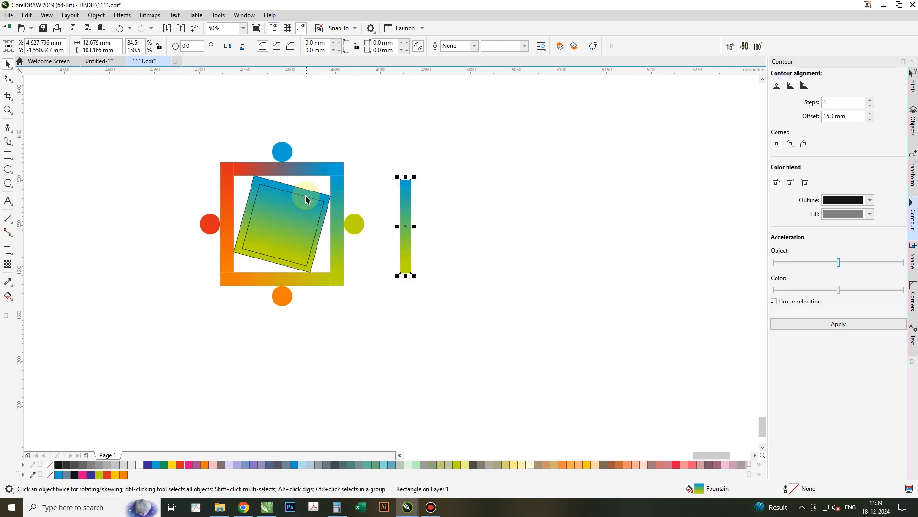
{"action": "left_click", "coordinate": [299, 209]}
{"action": "left_click", "coordinate": [141, 465]}
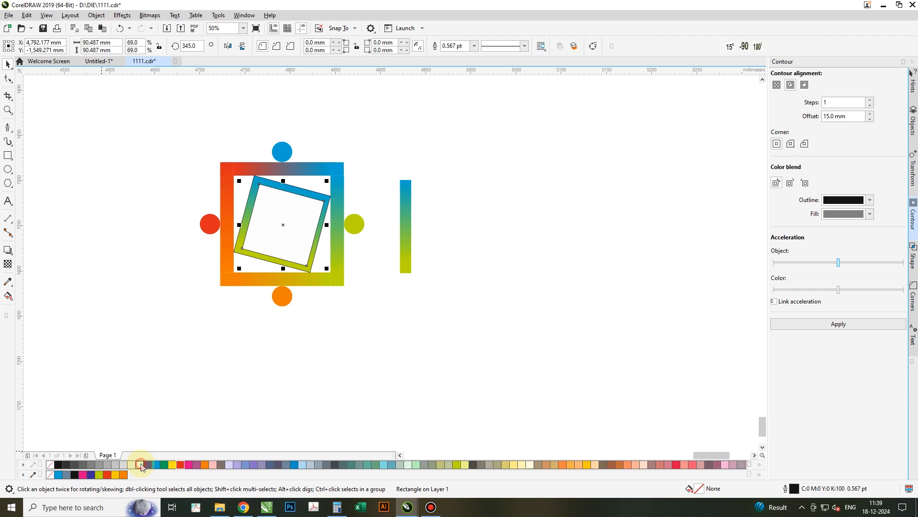
- Select and delete the inner rotated square
{"action": "left_click", "coordinate": [308, 224]}
{"action": "key", "text": "Delete"}
{"action": "left_click", "coordinate": [308, 223]}
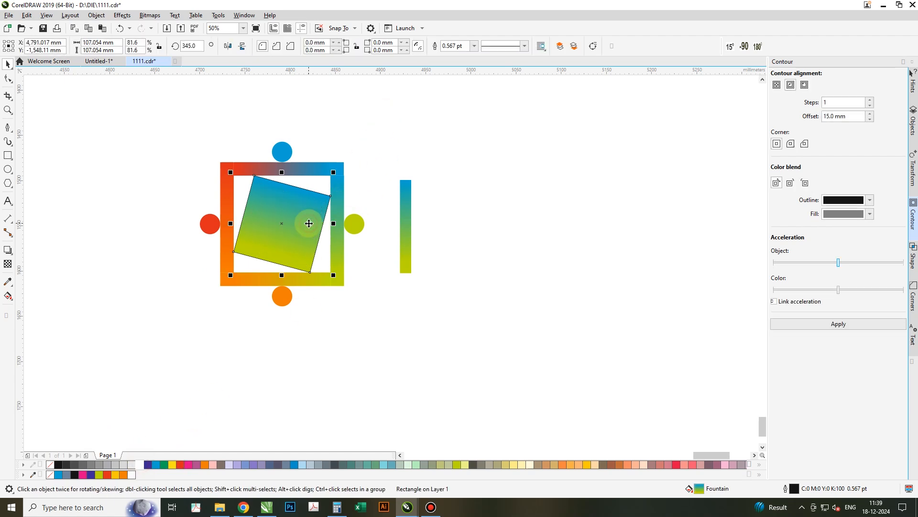
- Apply an inside contour to the rotated square with one step and an 8 mm offset
{"action": "left_click", "coordinate": [838, 324]}
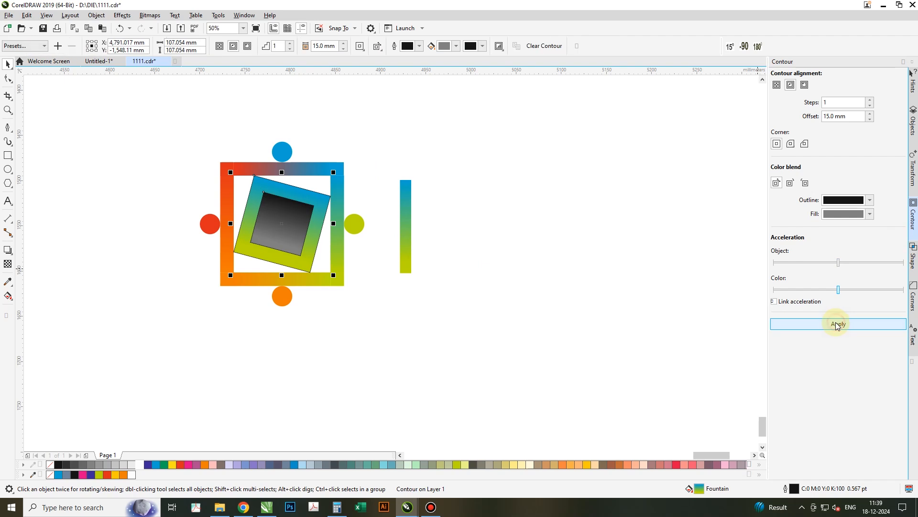
{"action": "left_click", "coordinate": [870, 119]}
{"action": "double_click", "coordinate": [860, 116]}
{"action": "type", "text": "8"}
{"action": "key", "text": "Return"}
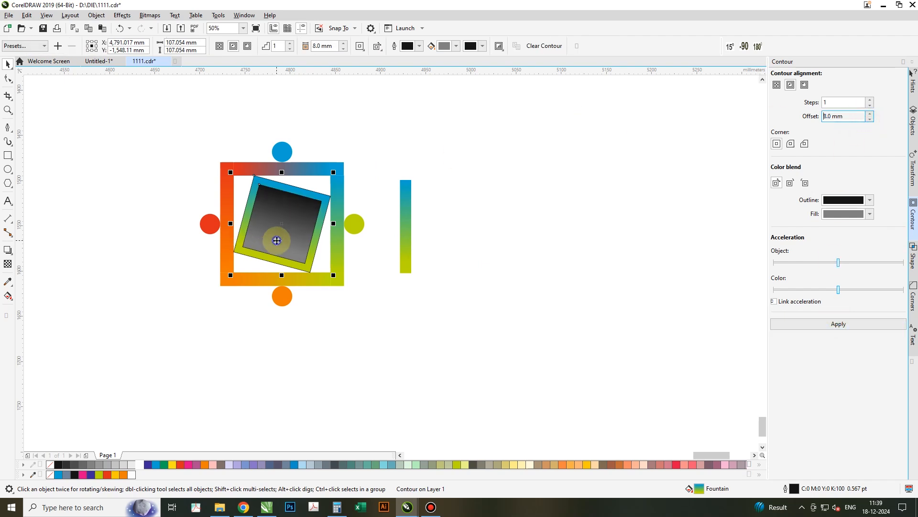
- Break the contour apart and fill the inner square white
{"action": "right_click", "coordinate": [277, 240]}
{"action": "left_click", "coordinate": [311, 245]}
{"action": "left_click", "coordinate": [455, 149]}
{"action": "left_click", "coordinate": [282, 229]}
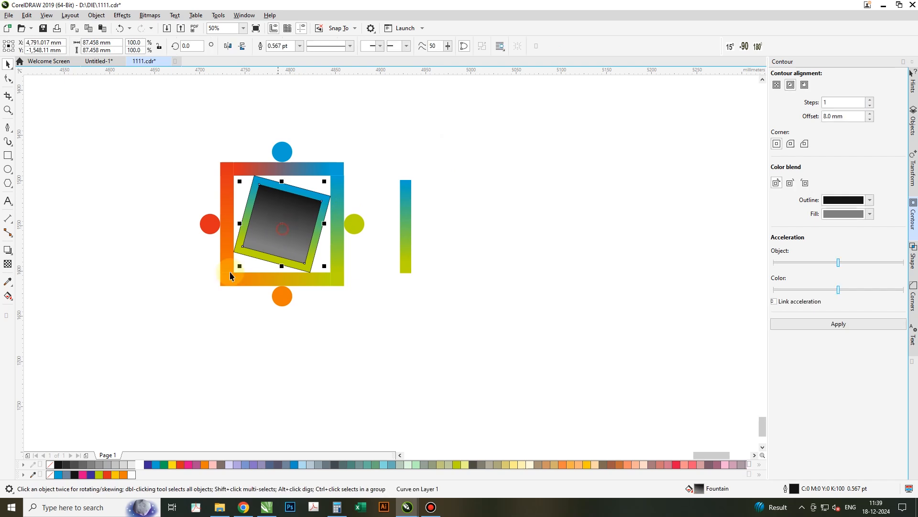
{"action": "left_click", "coordinate": [139, 465]}
{"action": "left_click", "coordinate": [354, 374]}
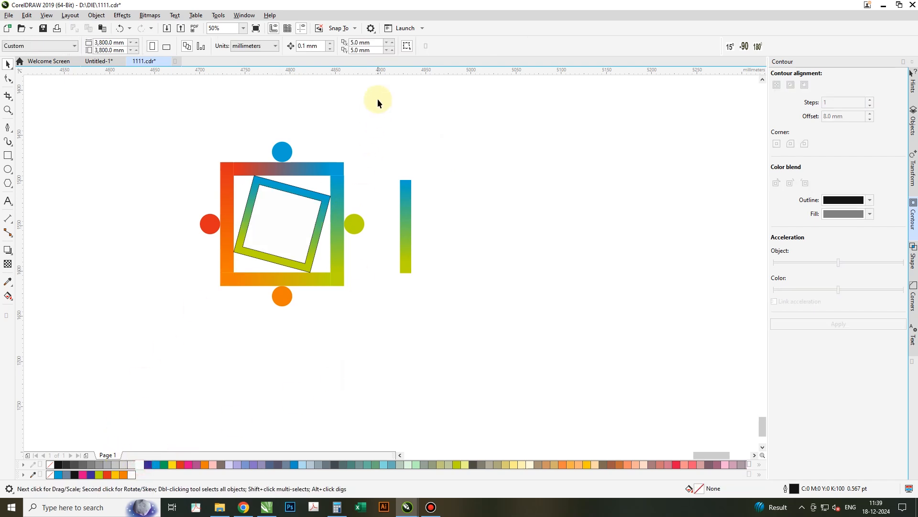
- Delete the leftover gradient bar copy standing beside the logo
{"action": "left_click_drag", "start_coordinate": [139, 357], "coordinate": [140, 357]}
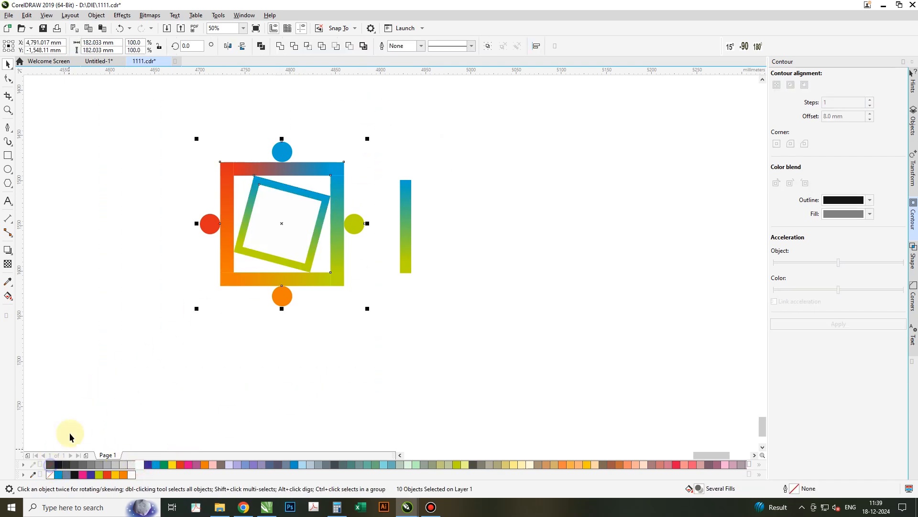
{"action": "left_click_drag", "start_coordinate": [380, 264], "coordinate": [383, 332]}
{"action": "key", "text": "Delete"}
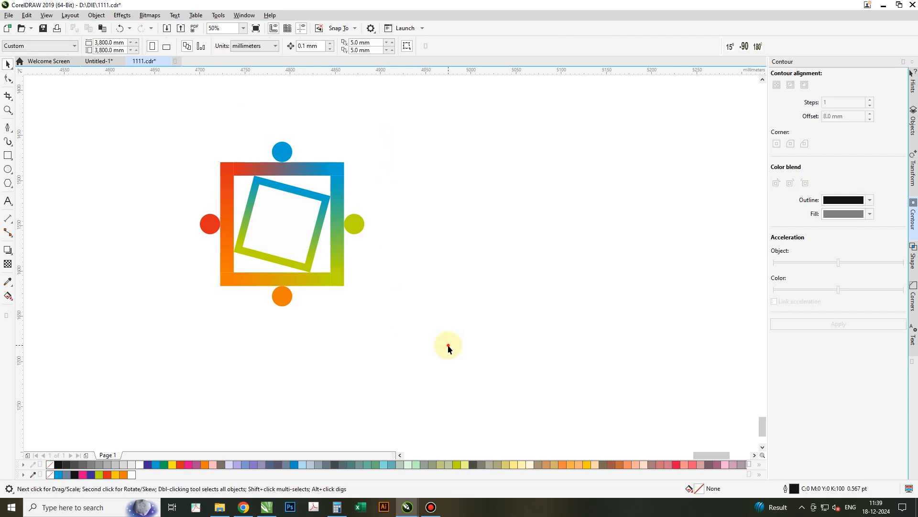
- Place a copy of the red circle in the centre of the rotated frame, enlarged to about 50 mm wide
{"action": "left_click_drag", "start_coordinate": [166, 112], "coordinate": [165, 112]}
{"action": "key", "text": "shift+F2"}
{"action": "left_click", "coordinate": [183, 206]}
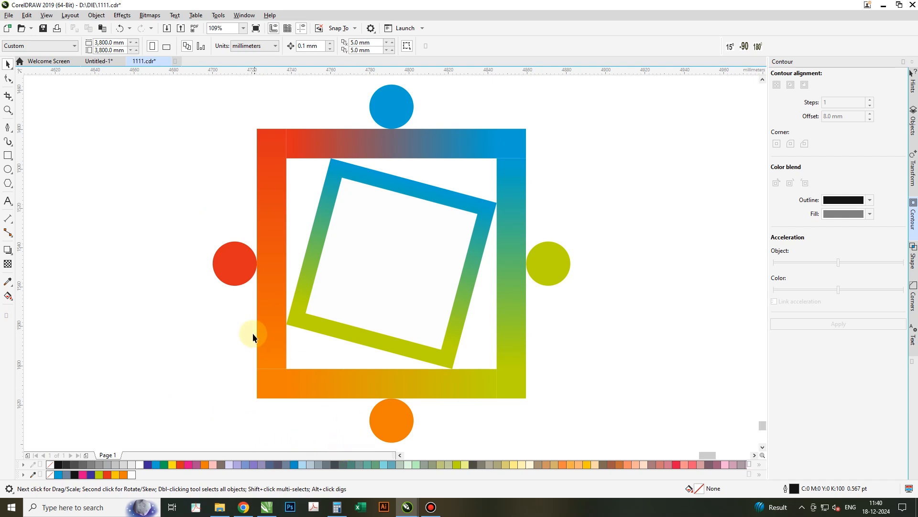
{"action": "left_click_drag", "start_coordinate": [233, 263], "coordinate": [394, 263]}
{"action": "left_click_drag", "start_coordinate": [426, 292], "coordinate": [449, 319]}
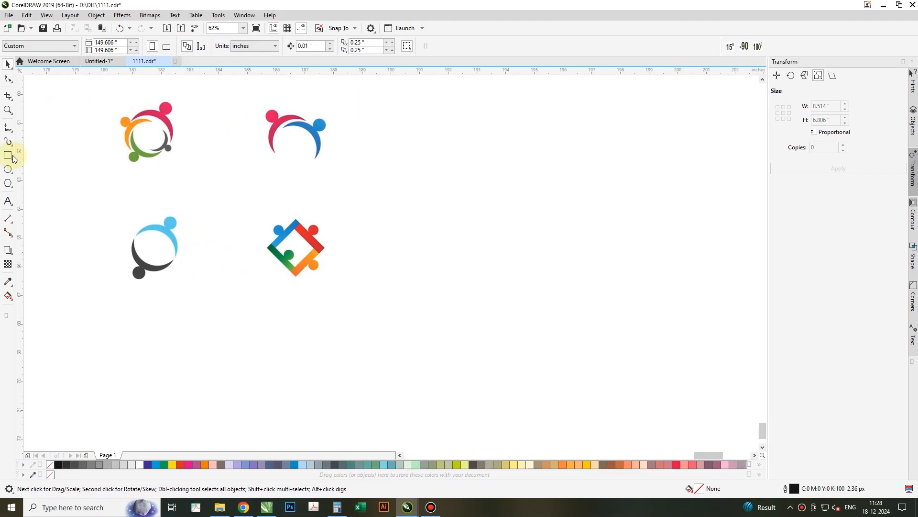
- Draw a rectangle about 2.6 by 2.8 inches around the circular people logo
{"action": "left_click", "coordinate": [8, 155]}
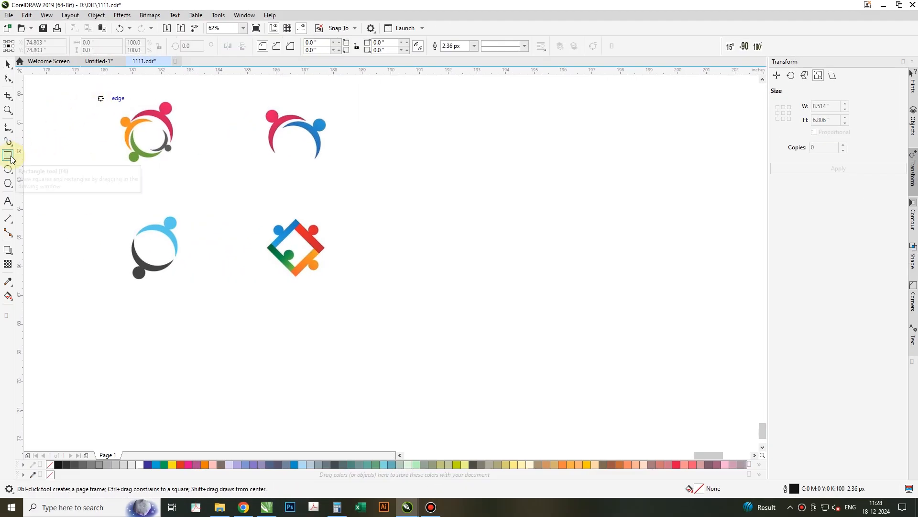
{"action": "left_click_drag", "start_coordinate": [111, 92], "coordinate": [187, 173]}
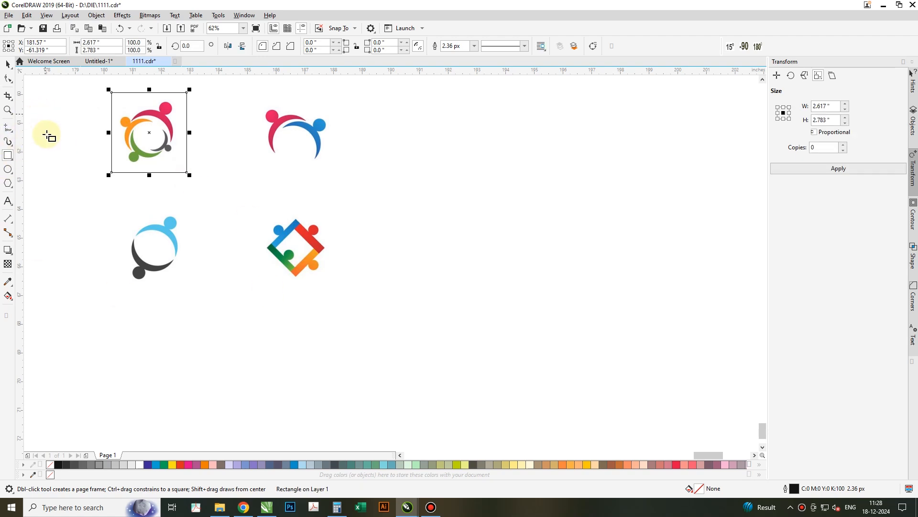
- Draw a circle about 2.2 inches wide in the empty area beside the logos
{"action": "left_click", "coordinate": [10, 173]}
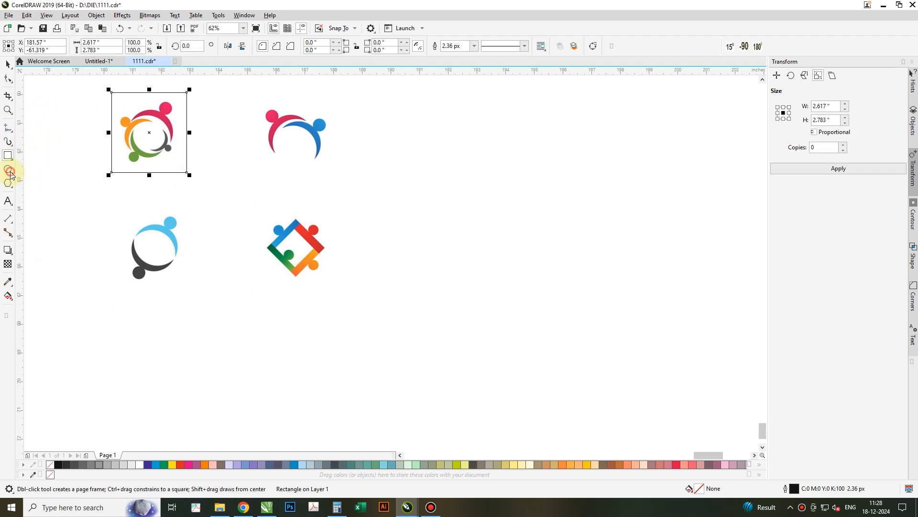
{"action": "left_click_drag", "start_coordinate": [459, 120], "coordinate": [518, 186]}
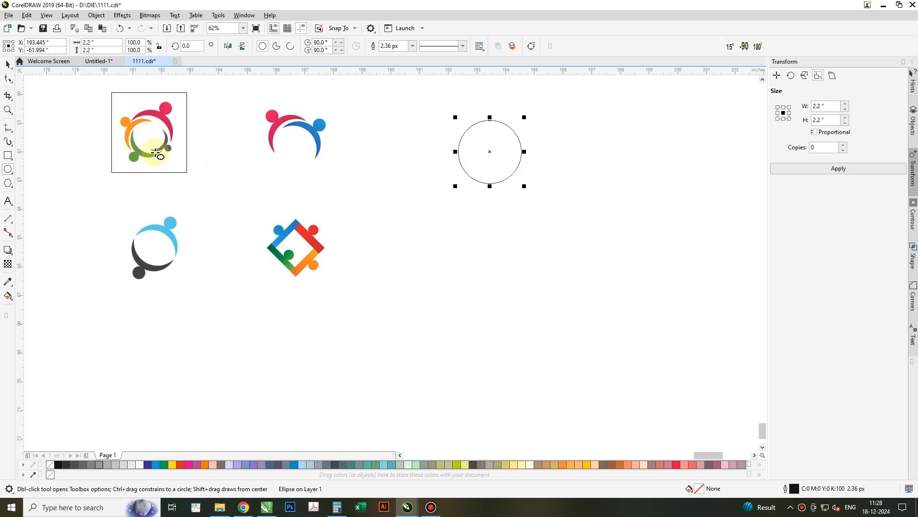
- Make a smaller copy of the circle, about 2.067 inches wide, sitting inside it near the bottom
{"action": "left_click", "coordinate": [9, 65]}
{"action": "left_click_drag", "start_coordinate": [526, 119], "coordinate": [533, 128]}
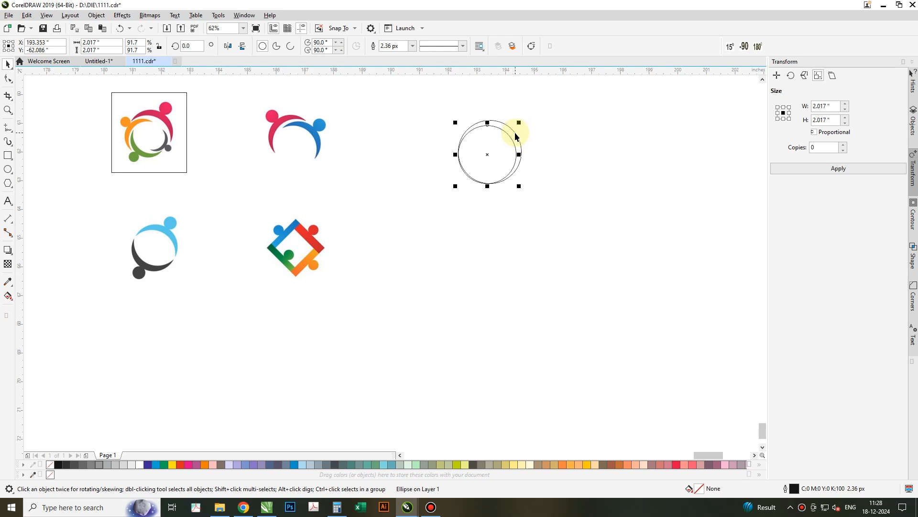
{"action": "left_click", "coordinate": [516, 132], "text": "shift"}
{"action": "left_click", "coordinate": [488, 163]}
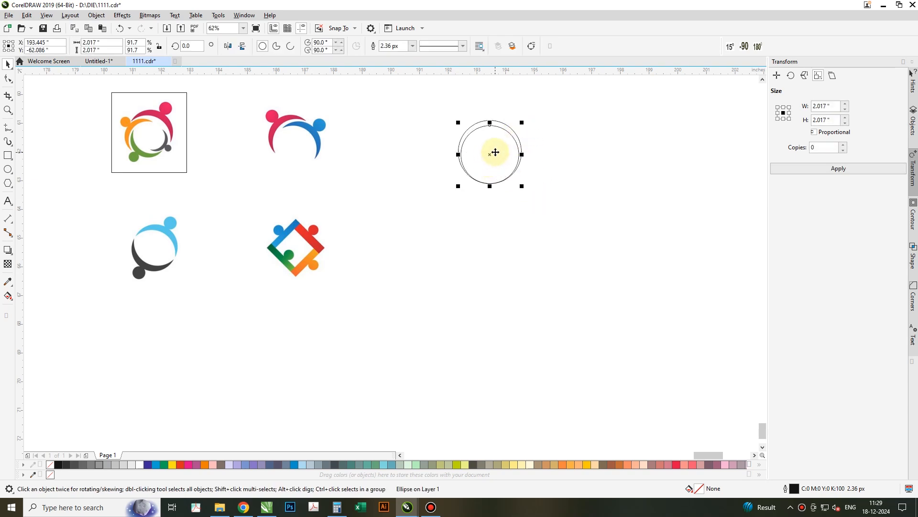
{"action": "scroll", "coordinate": [495, 152], "scroll_direction": "up", "scroll_amount": 2}
{"action": "left_click_drag", "start_coordinate": [547, 218], "coordinate": [548, 219]}
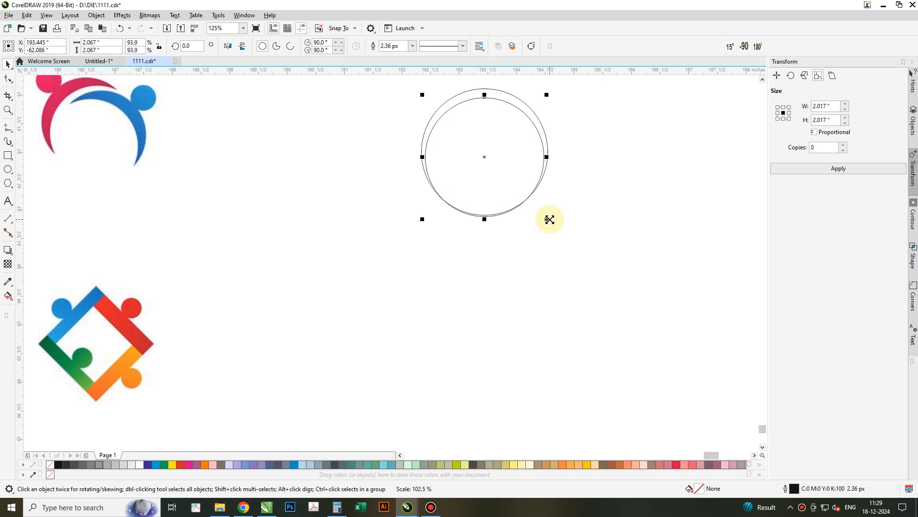
{"action": "left_click", "coordinate": [538, 124], "text": "shift"}
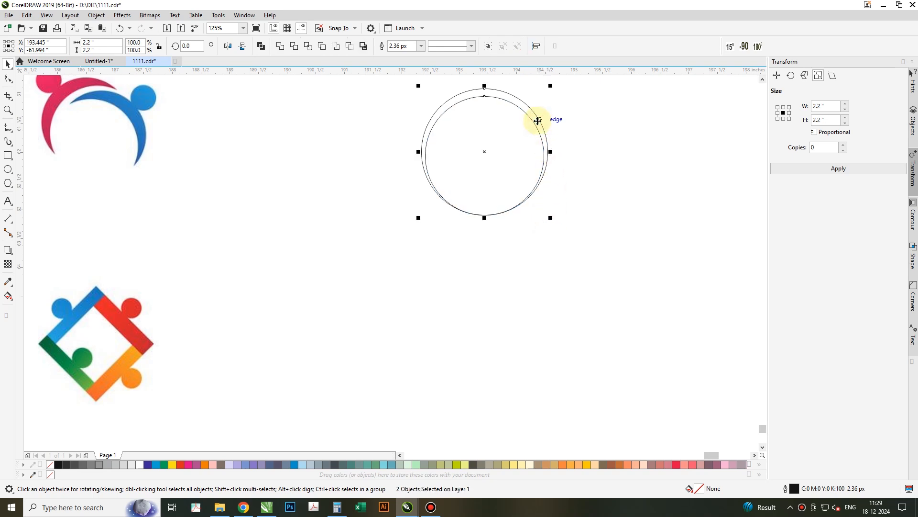
{"action": "left_click", "coordinate": [537, 123], "text": "shift"}
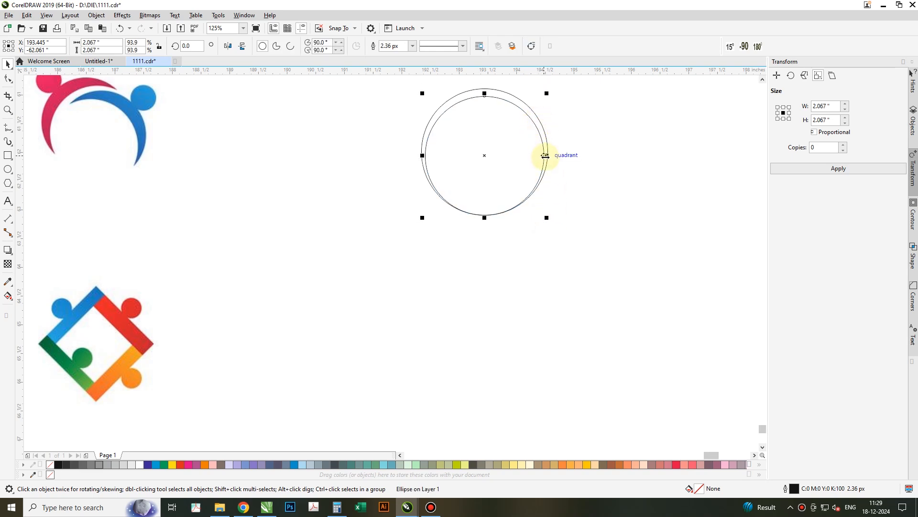
{"action": "left_click_drag", "start_coordinate": [549, 156], "coordinate": [552, 155]}
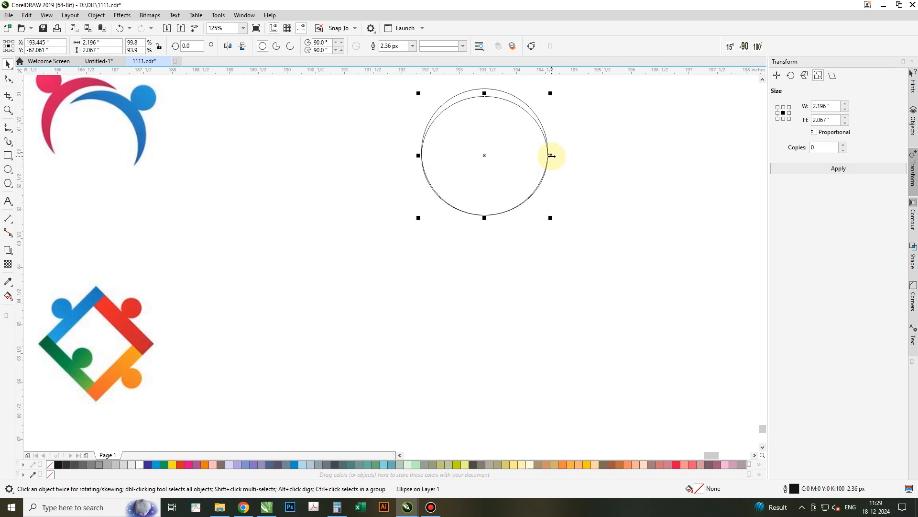
{"action": "key", "text": "ctrl+z"}
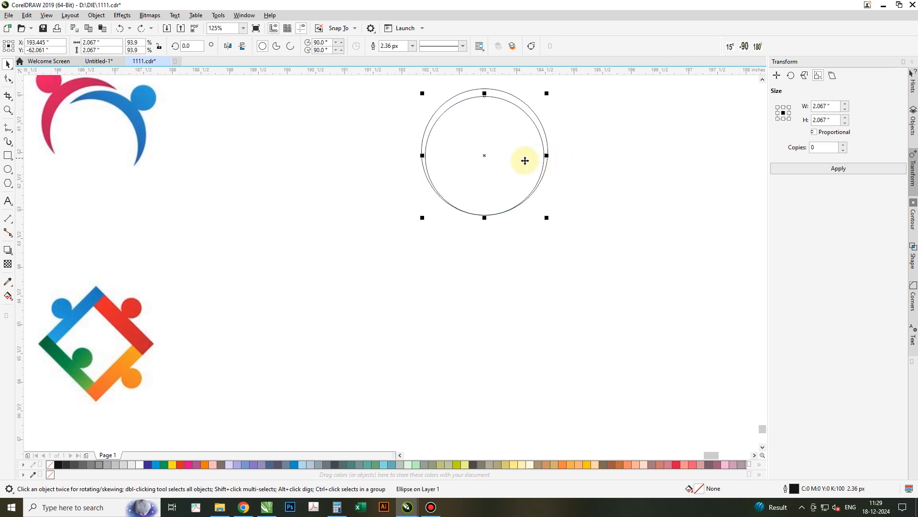
- Trim the outer circle with the inner circle to leave a crescent, keeping a copy of the inner circle
{"action": "right_click", "coordinate": [485, 153]}
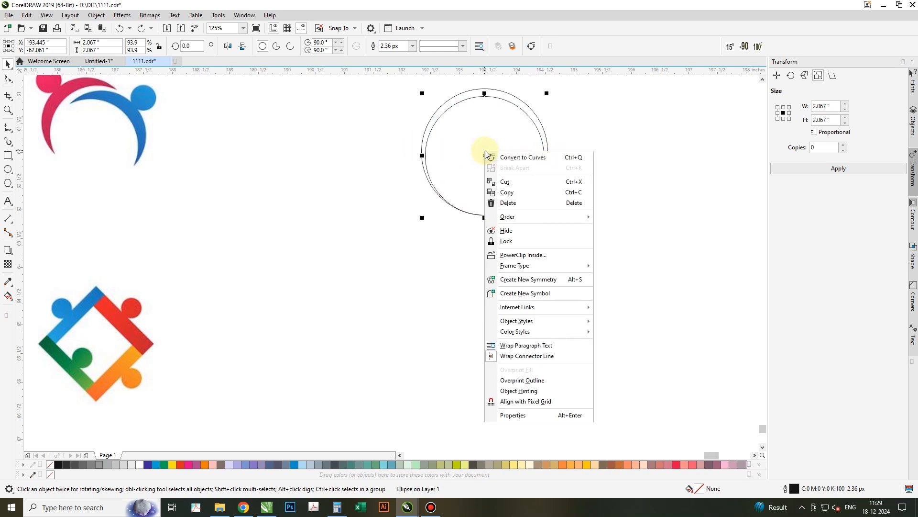
{"action": "left_click", "coordinate": [509, 193]}
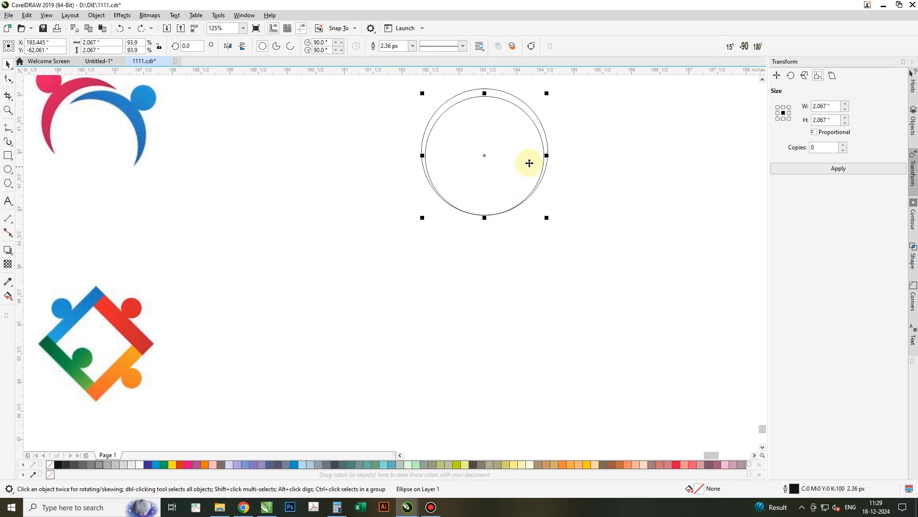
{"action": "left_click_drag", "start_coordinate": [548, 156], "coordinate": [550, 157]}
{"action": "left_click", "coordinate": [506, 90], "text": "shift"}
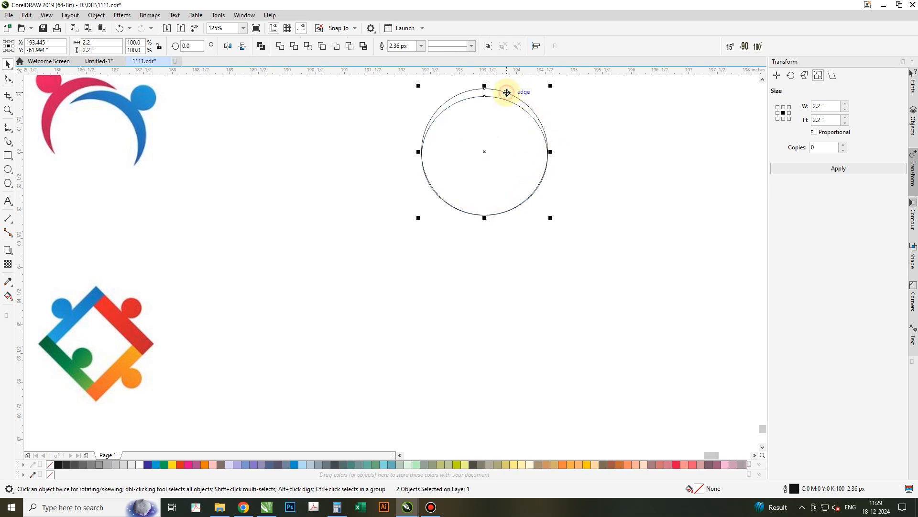
{"action": "left_click", "coordinate": [295, 46]}
{"action": "left_click", "coordinate": [466, 167]}
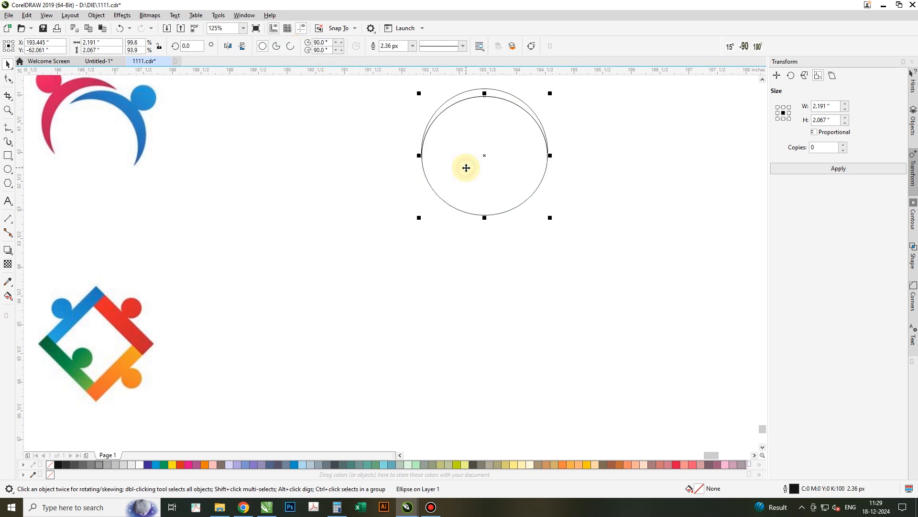
{"action": "key", "text": "Delete"}
{"action": "right_click", "coordinate": [466, 167]}
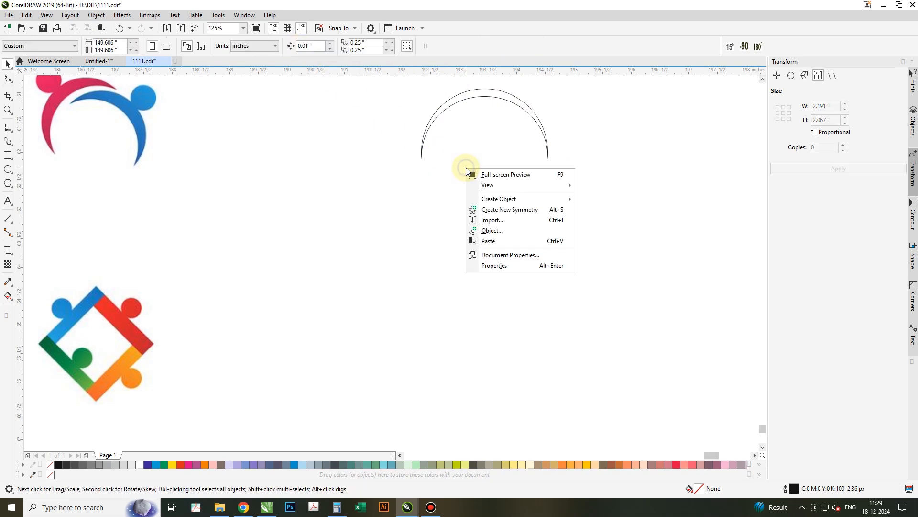
{"action": "left_click", "coordinate": [493, 240]}
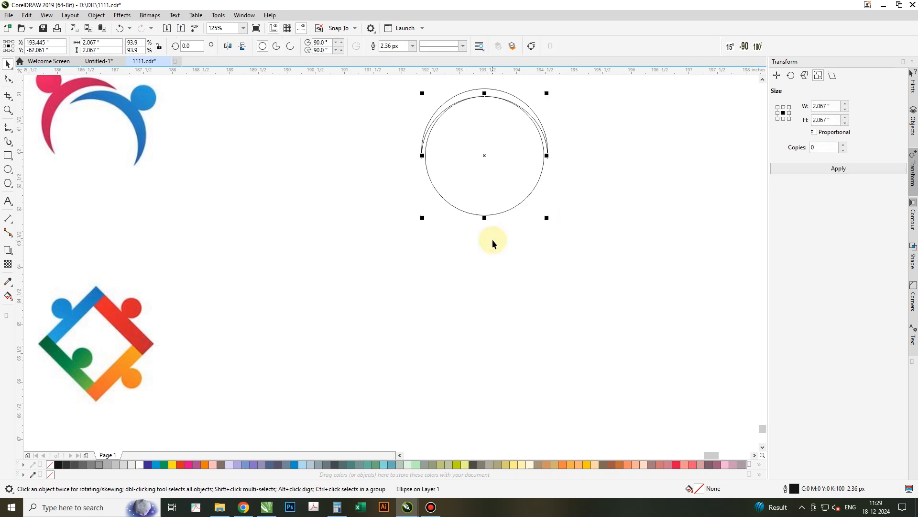
- Draw a small circle about 0.35 inches wide and place it on top of the crescent
{"action": "left_click", "coordinate": [627, 248]}
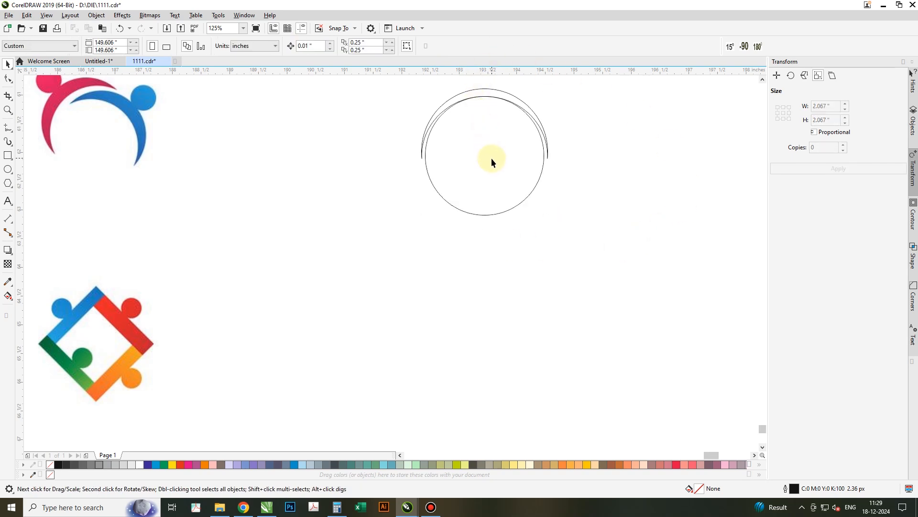
{"action": "scroll", "coordinate": [491, 158], "scroll_direction": "down", "scroll_amount": 2}
{"action": "scroll", "coordinate": [492, 129], "scroll_direction": "up", "scroll_amount": 2}
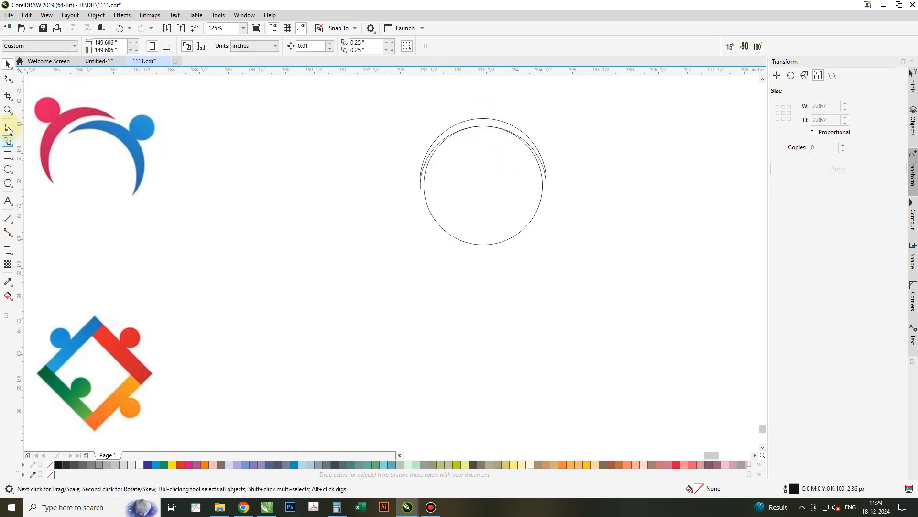
{"action": "left_click", "coordinate": [8, 168]}
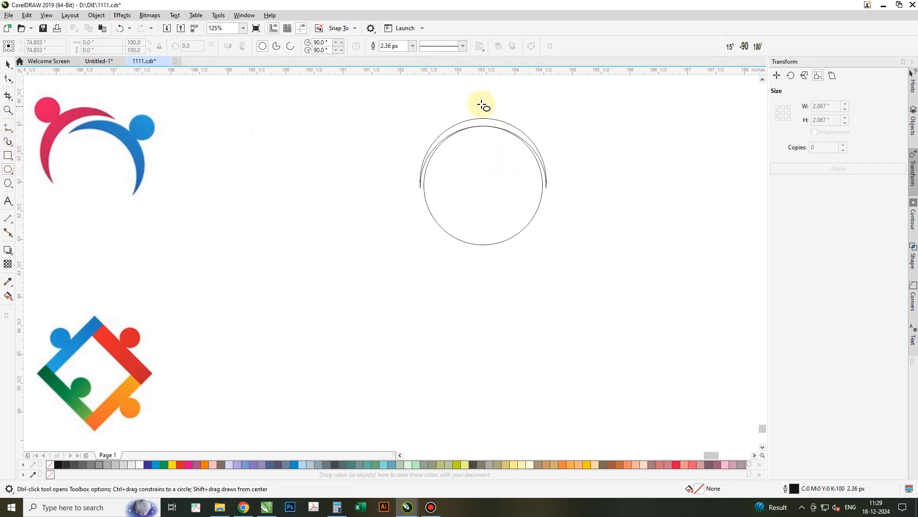
{"action": "left_click_drag", "start_coordinate": [472, 102], "coordinate": [492, 122]}
{"action": "key", "text": "space"}
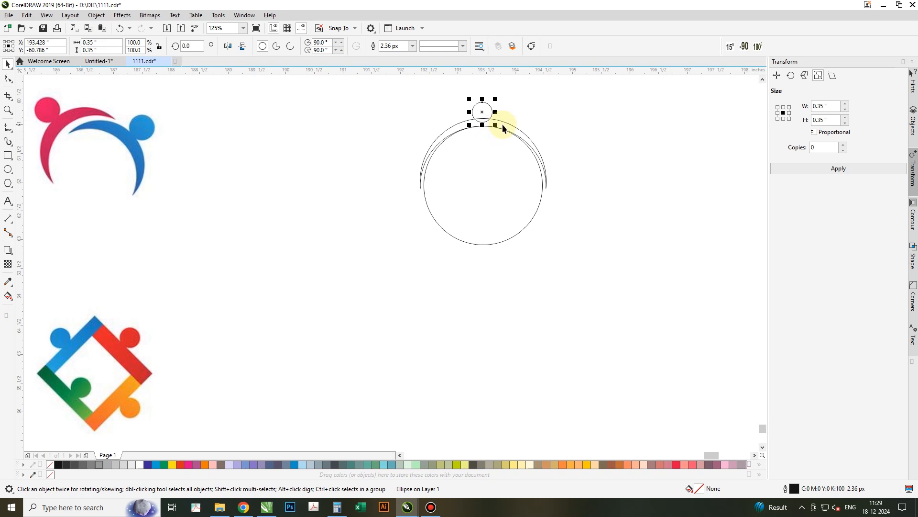
{"action": "left_click", "coordinate": [504, 124], "text": "shift"}
{"action": "left_click", "coordinate": [504, 125], "text": "shift"}
{"action": "left_click_drag", "start_coordinate": [483, 122], "coordinate": [484, 120]}
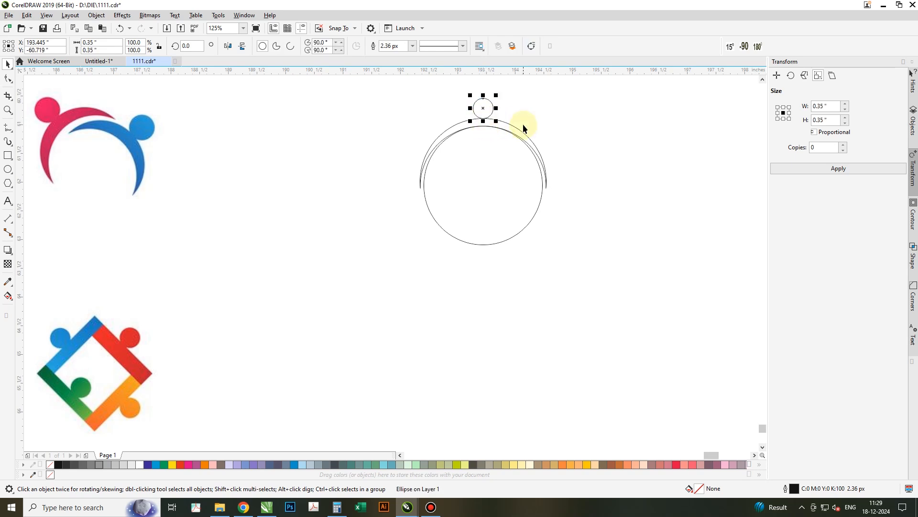
- Fill the small circle and the crescent blue and weld them together
{"action": "left_click", "coordinate": [512, 129], "text": "shift"}
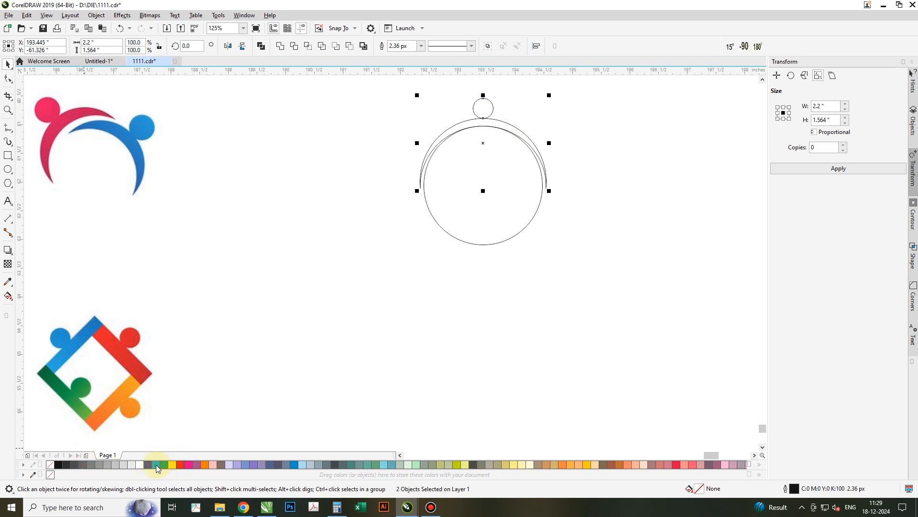
{"action": "left_click", "coordinate": [156, 464]}
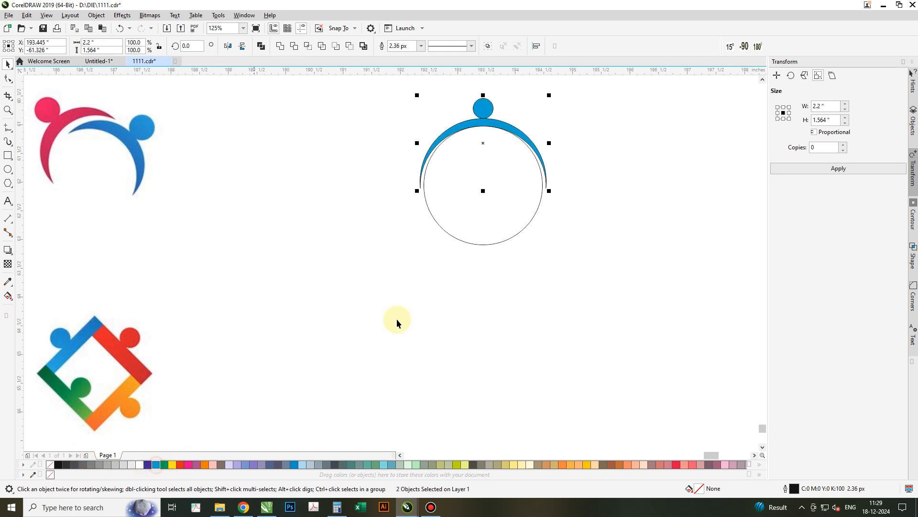
{"action": "left_click", "coordinate": [282, 47]}
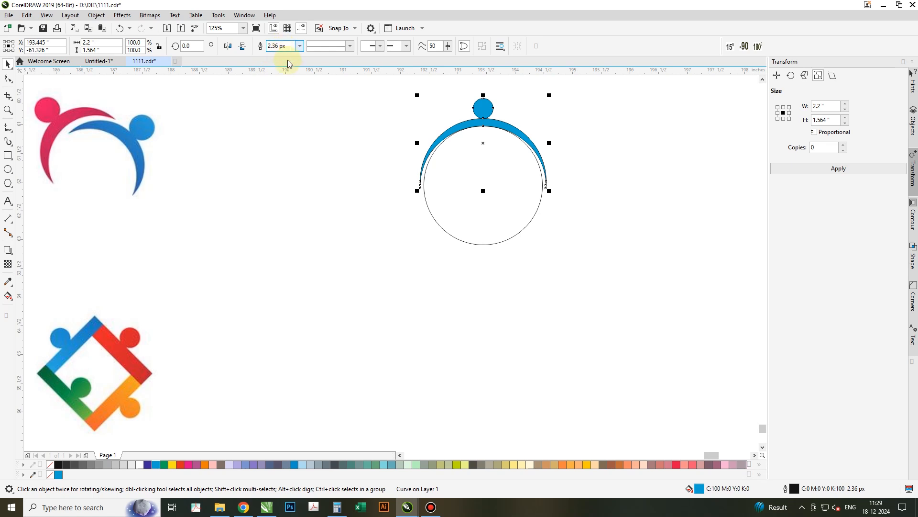
- Move the small circle down until it touches the top of the crescent
{"action": "left_click", "coordinate": [535, 116]}
{"action": "scroll", "coordinate": [492, 117], "scroll_direction": "up", "scroll_amount": 3}
{"action": "left_click", "coordinate": [484, 104]}
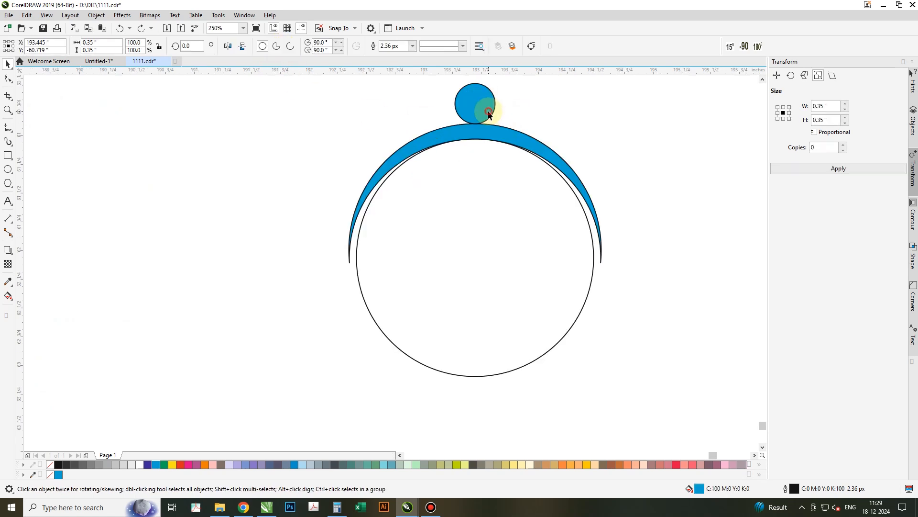
{"action": "scroll", "coordinate": [481, 102], "scroll_direction": "up", "scroll_amount": 4}
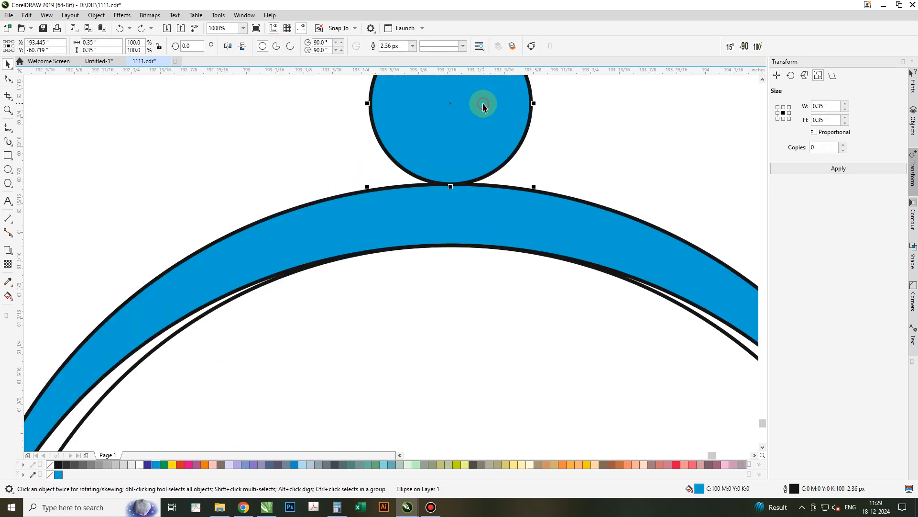
{"action": "scroll", "coordinate": [473, 160], "scroll_direction": "up", "scroll_amount": 2}
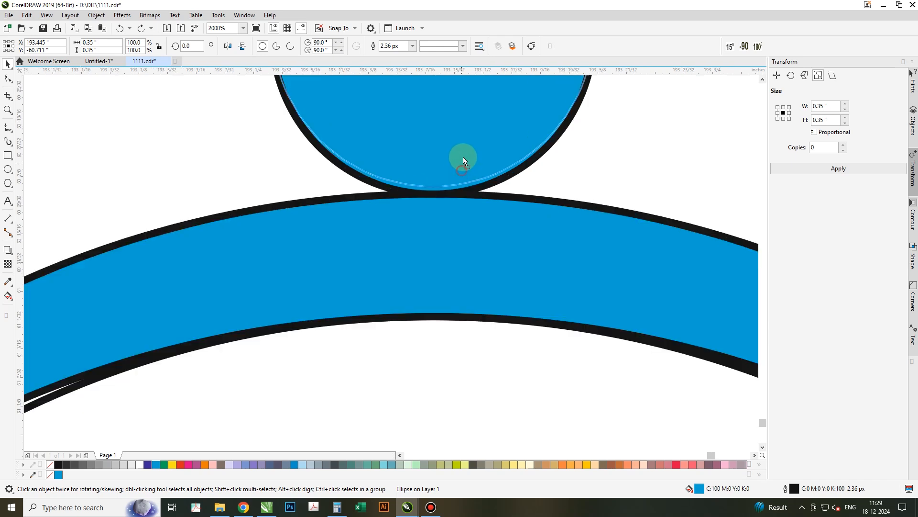
{"action": "left_click_drag", "start_coordinate": [433, 178], "coordinate": [433, 194]}
{"action": "scroll", "coordinate": [418, 160], "scroll_direction": "down", "scroll_amount": 4}
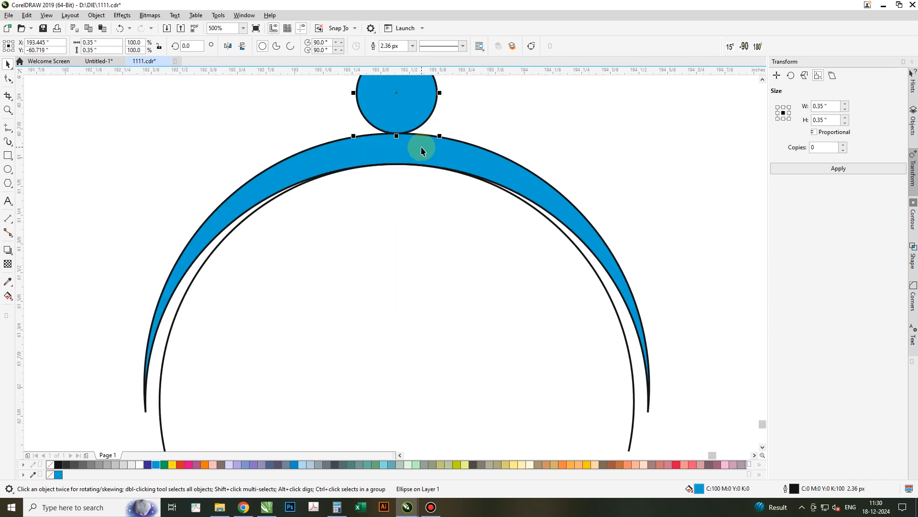
{"action": "left_click", "coordinate": [421, 147], "text": "shift"}
{"action": "left_click", "coordinate": [280, 46]}
{"action": "key", "text": "ctrl+z"}
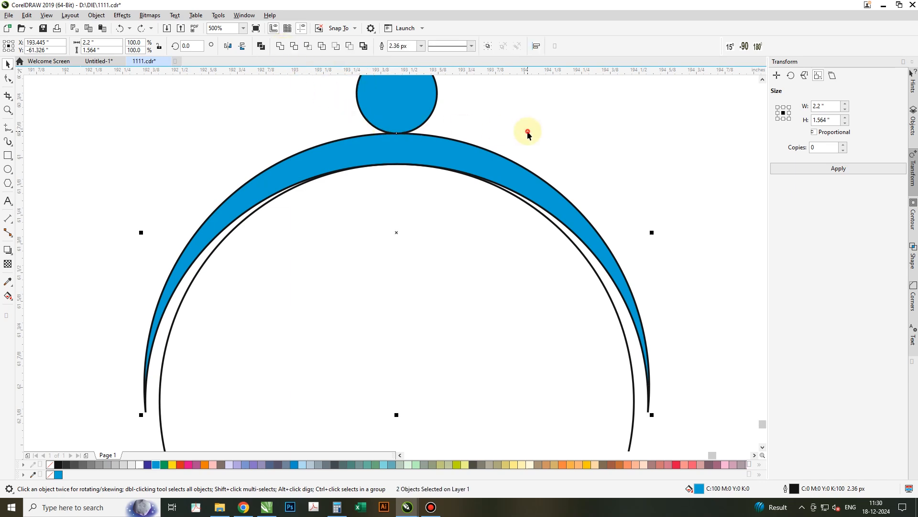
- Switch the document units to millimeters
{"action": "left_click", "coordinate": [527, 134]}
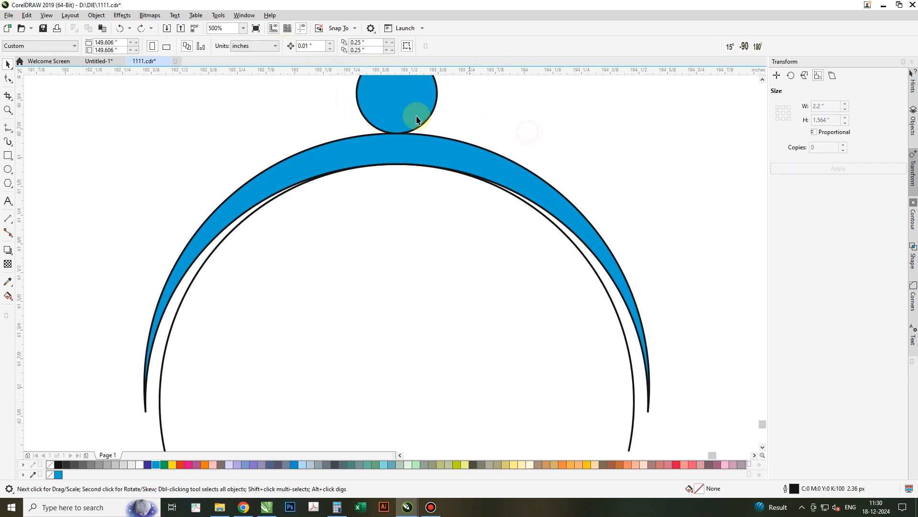
{"action": "left_click", "coordinate": [249, 51]}
{"action": "left_click", "coordinate": [254, 67]}
- Weld the small circle and crescent into one shape and remove its outline
{"action": "left_click", "coordinate": [377, 97]}
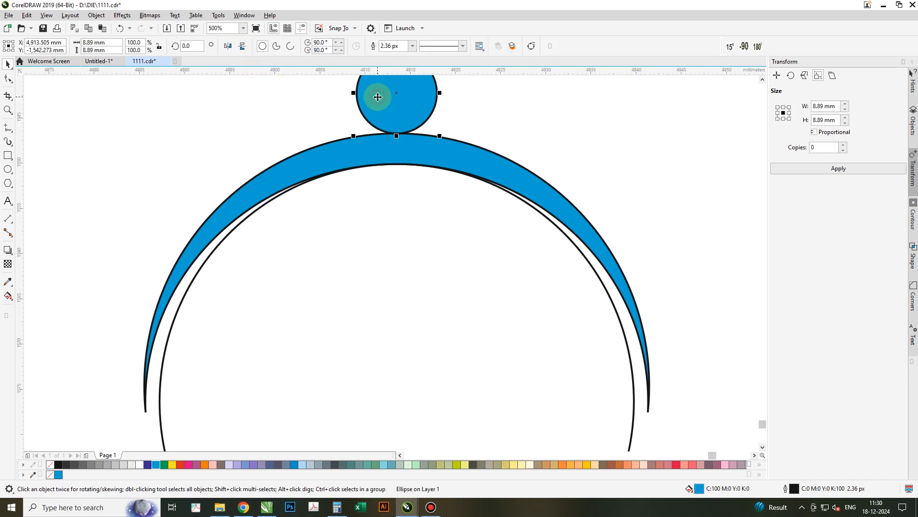
{"action": "left_click", "coordinate": [378, 144], "text": "shift"}
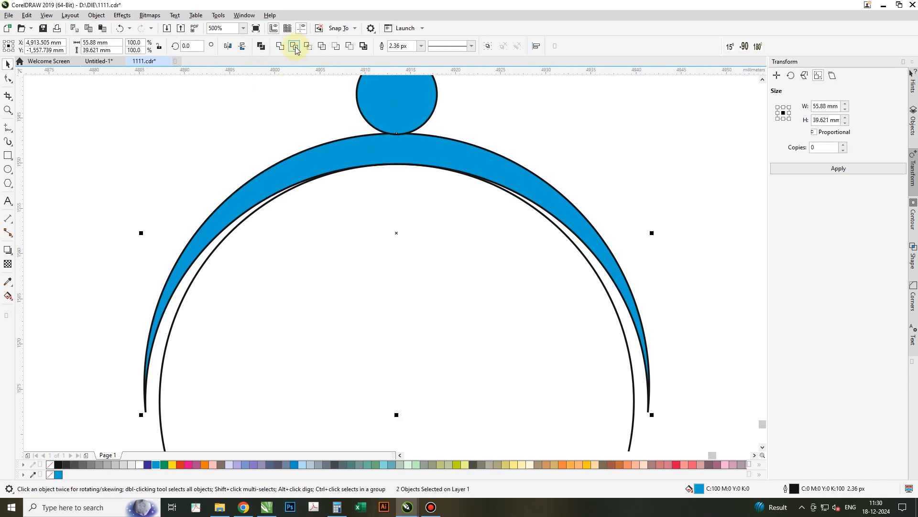
{"action": "left_click", "coordinate": [281, 46]}
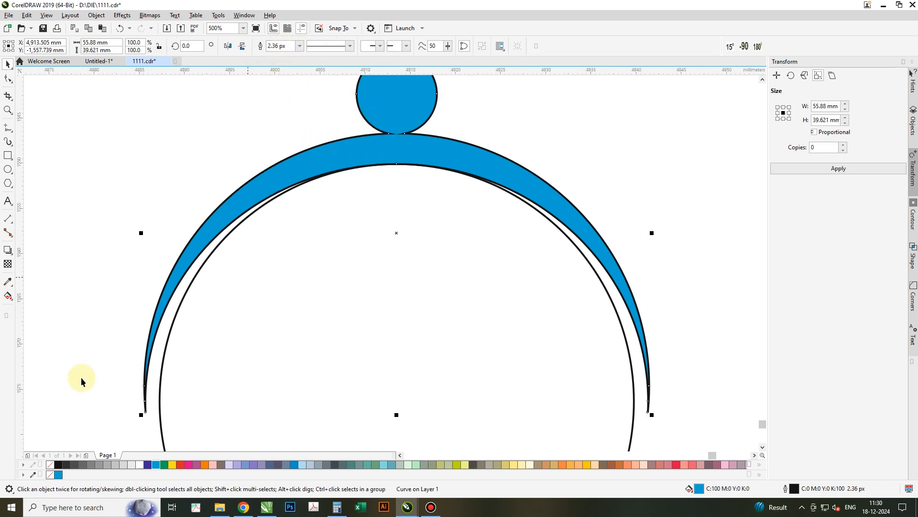
{"action": "right_click", "coordinate": [50, 465]}
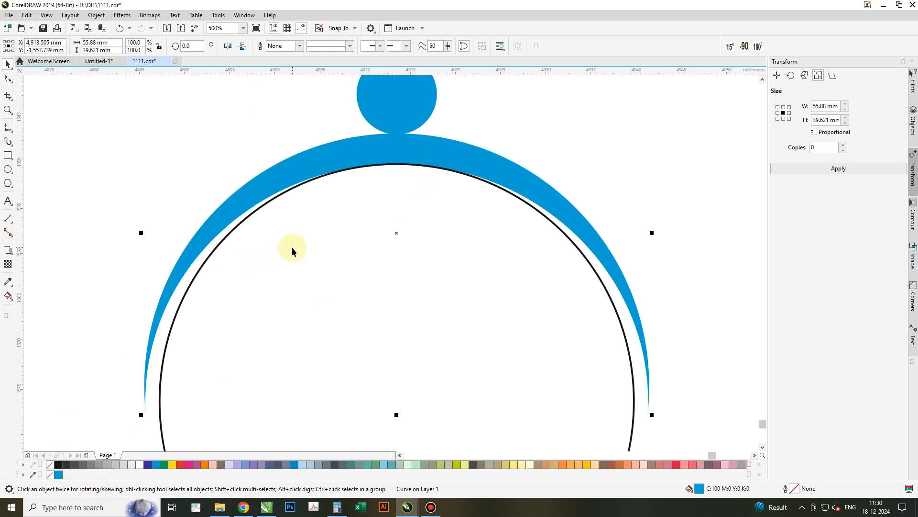
- Scale the welded blue figure down to about 47.6 mm wide inside the inner circle
{"action": "scroll", "coordinate": [291, 248], "scroll_direction": "down", "scroll_amount": 4}
{"action": "scroll", "coordinate": [242, 365], "scroll_direction": "up", "scroll_amount": 2}
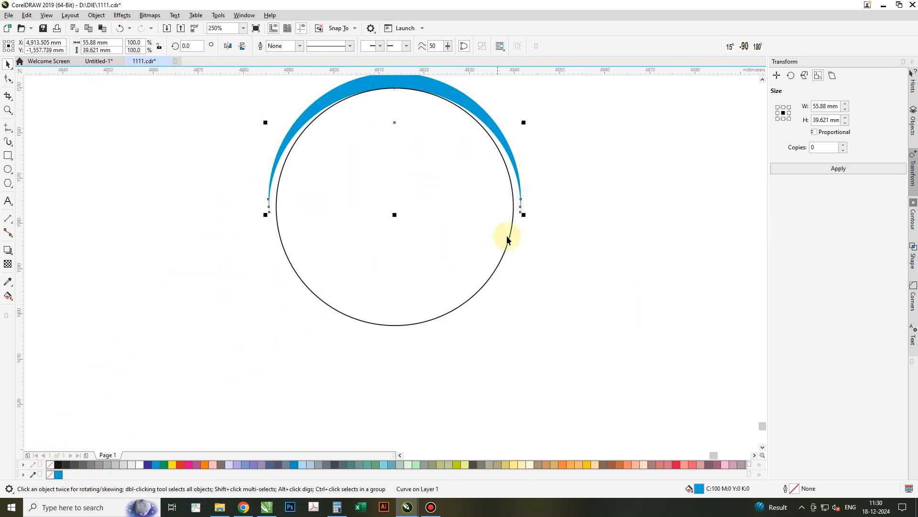
{"action": "left_click_drag", "start_coordinate": [521, 223], "coordinate": [503, 229]}
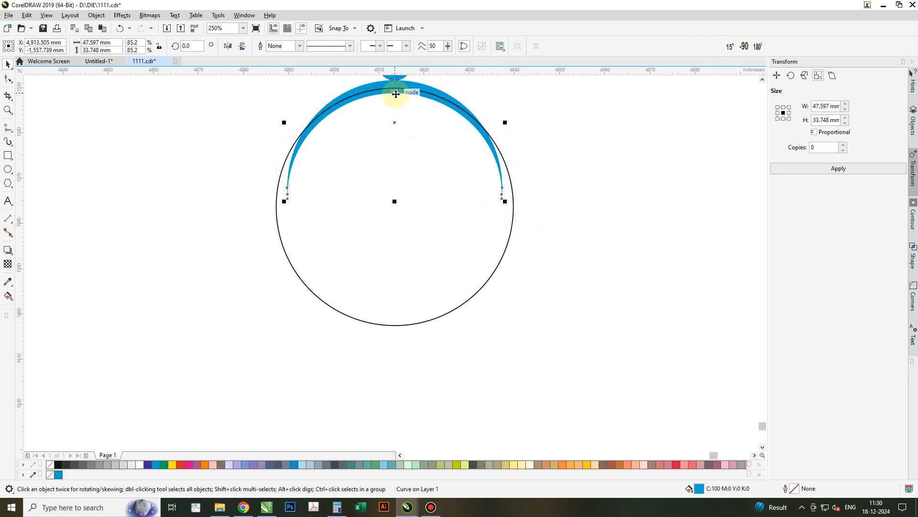
- Try to rotate and rescale the blue figure around the circle's centre
{"action": "left_click_drag", "start_coordinate": [396, 93], "coordinate": [395, 88]}
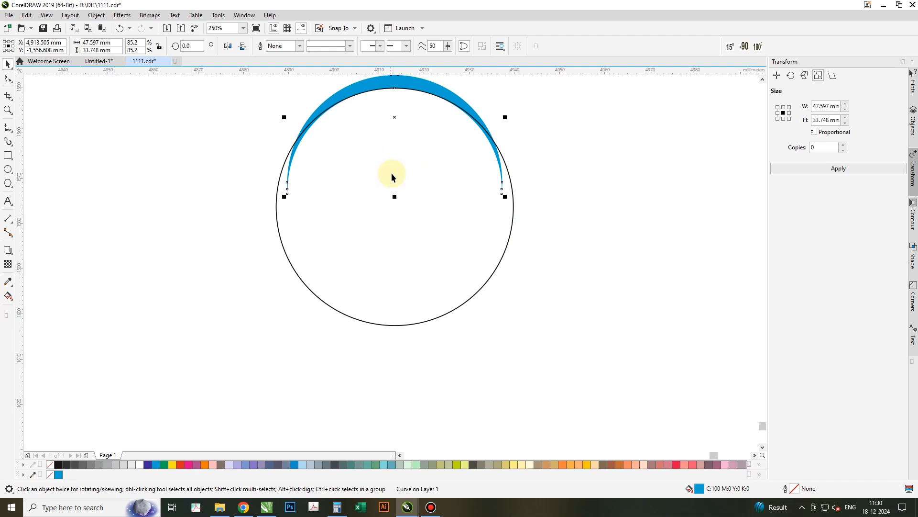
{"action": "scroll", "coordinate": [404, 244], "scroll_direction": "down", "scroll_amount": 2}
{"action": "left_click", "coordinate": [404, 246], "text": "shift"}
{"action": "key", "text": "ctrl+z"}
{"action": "left_click", "coordinate": [404, 247], "text": "shift"}
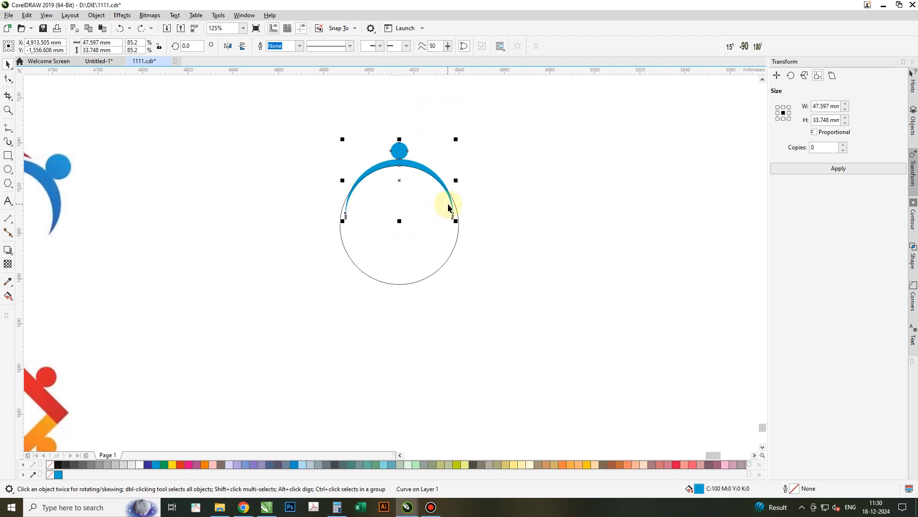
{"action": "scroll", "coordinate": [449, 207], "scroll_direction": "up", "scroll_amount": 2}
{"action": "left_click_drag", "start_coordinate": [450, 203], "coordinate": [457, 202]}
{"action": "left_click", "coordinate": [337, 120]}
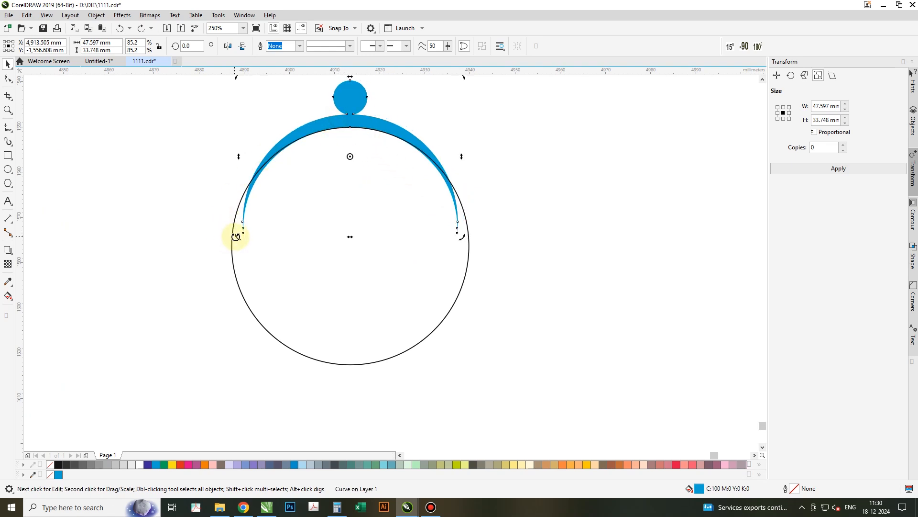
{"action": "left_click_drag", "start_coordinate": [237, 237], "coordinate": [239, 238]}
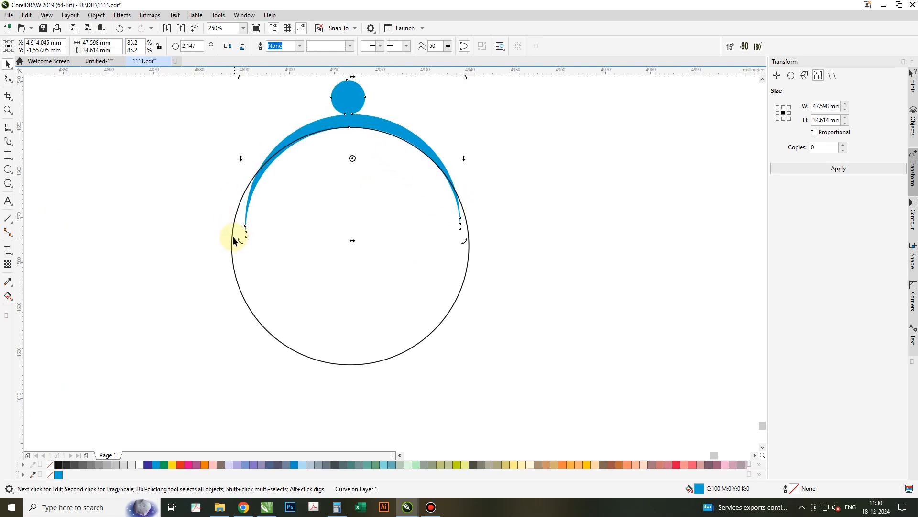
{"action": "left_click", "coordinate": [342, 126]}
{"action": "left_click", "coordinate": [342, 123]}
{"action": "left_click_drag", "start_coordinate": [352, 159], "coordinate": [344, 255]}
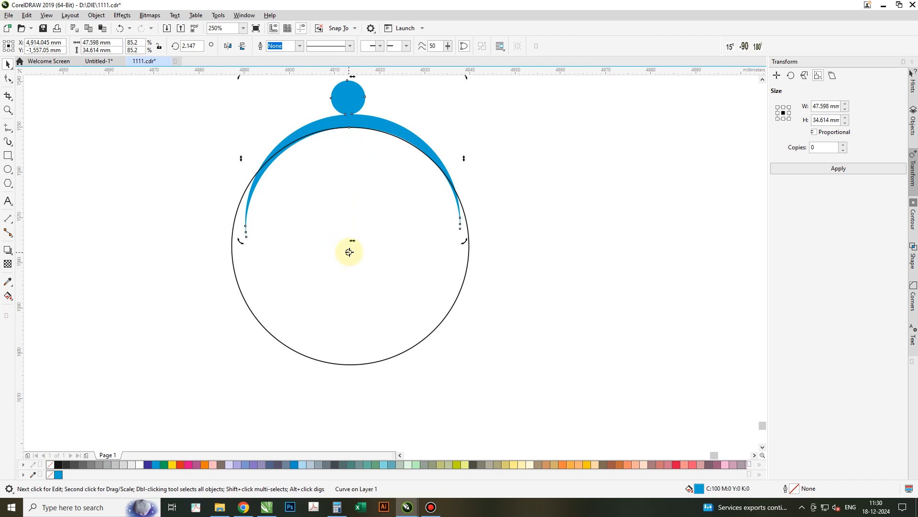
{"action": "left_click_drag", "start_coordinate": [241, 78], "coordinate": [430, 363]}
{"action": "key", "text": "ctrl+z"}
{"action": "left_click", "coordinate": [320, 127]}
{"action": "left_click", "coordinate": [318, 127]}
{"action": "left_click_drag", "start_coordinate": [241, 240], "coordinate": [337, 254]}
{"action": "key", "text": "ctrl+z"}
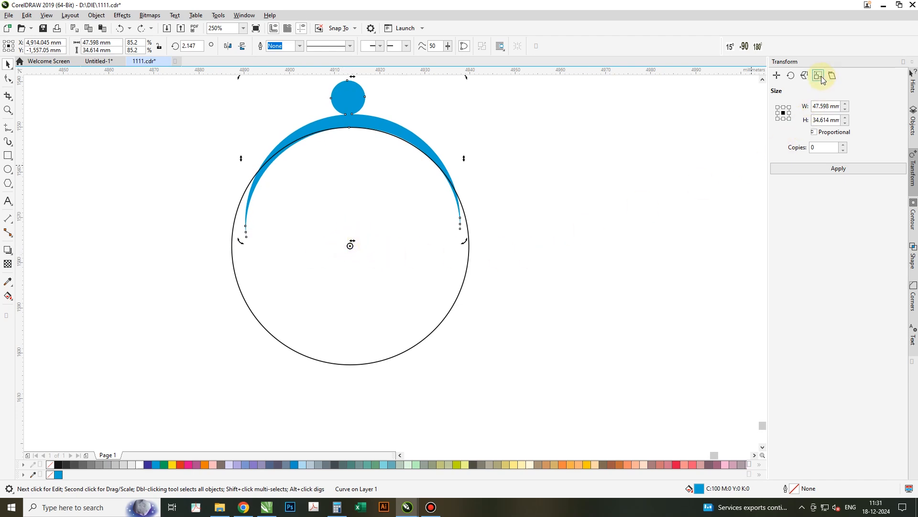
{"action": "left_click", "coordinate": [790, 75]}
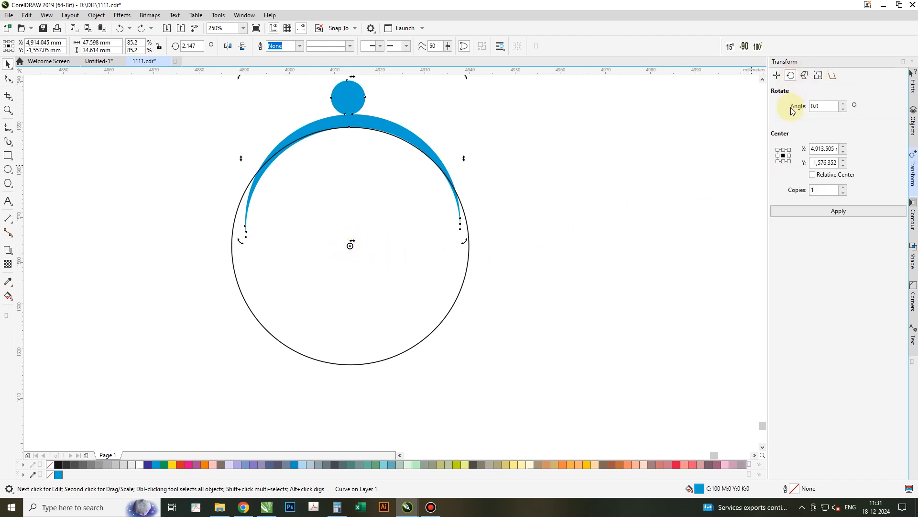
{"action": "left_click", "coordinate": [789, 150]}
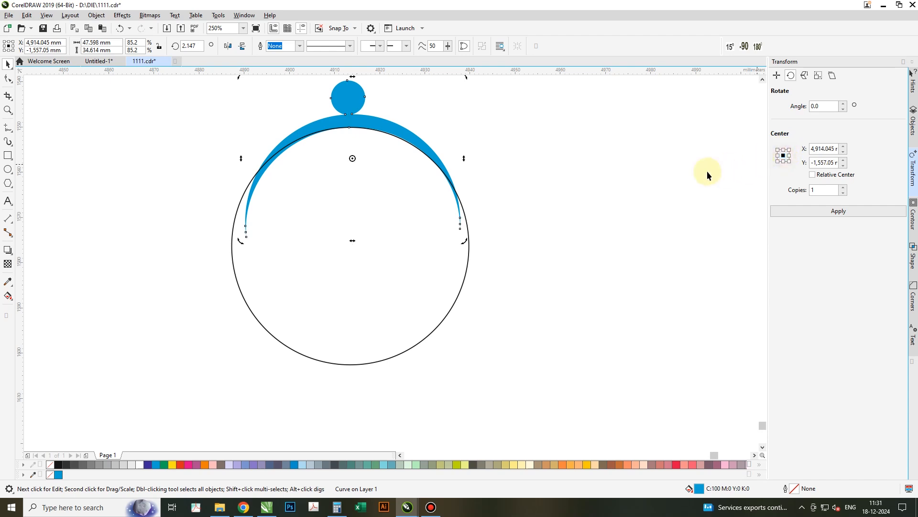
{"action": "left_click", "coordinate": [622, 200]}
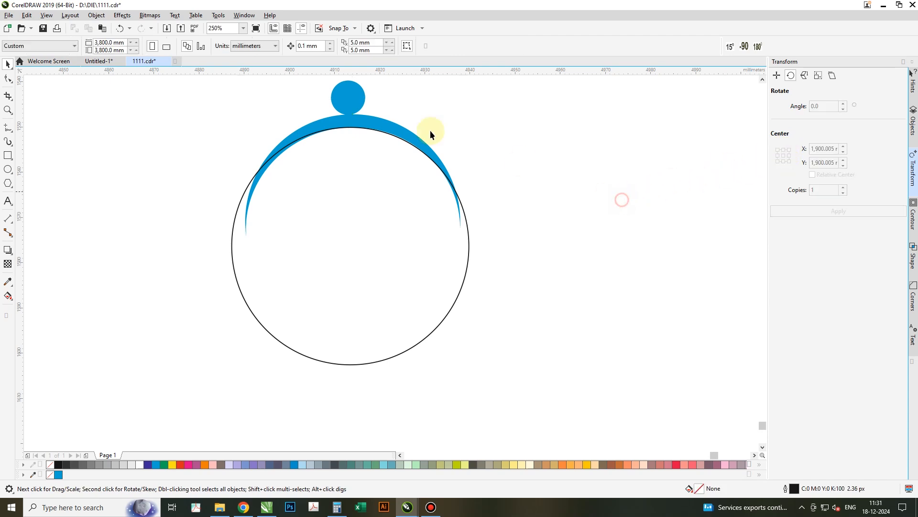
{"action": "left_click", "coordinate": [346, 98]}
{"action": "left_click", "coordinate": [345, 98]}
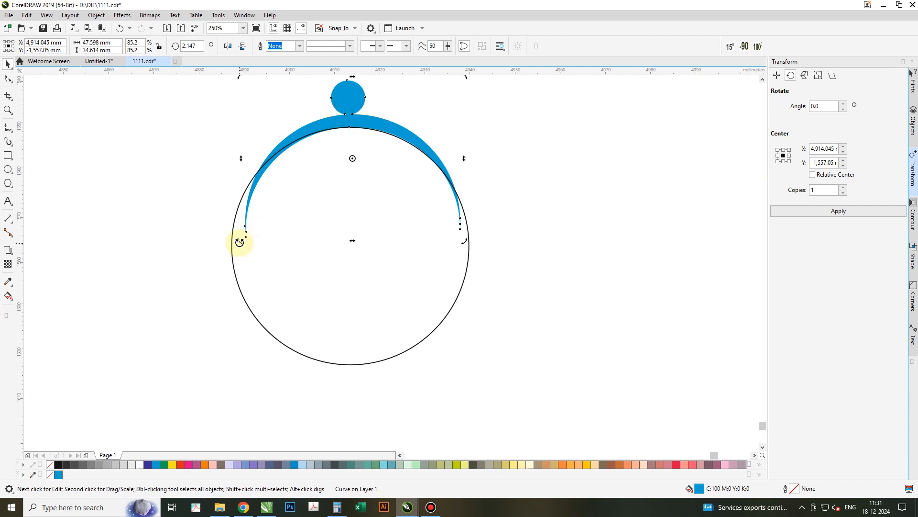
{"action": "left_click_drag", "start_coordinate": [241, 244], "coordinate": [248, 248]}
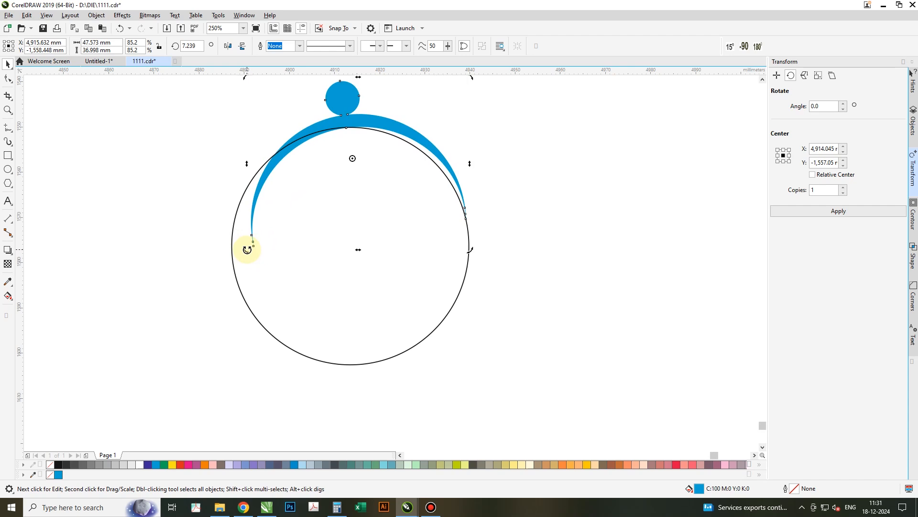
{"action": "left_click", "coordinate": [343, 122]}
{"action": "left_click_drag", "start_coordinate": [347, 122], "coordinate": [350, 123]}
{"action": "left_click", "coordinate": [349, 125]}
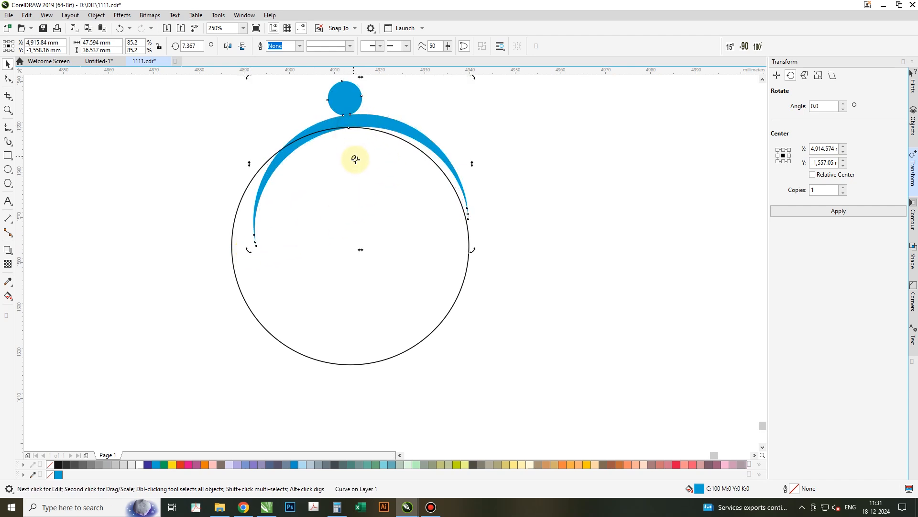
{"action": "left_click_drag", "start_coordinate": [355, 158], "coordinate": [347, 239]}
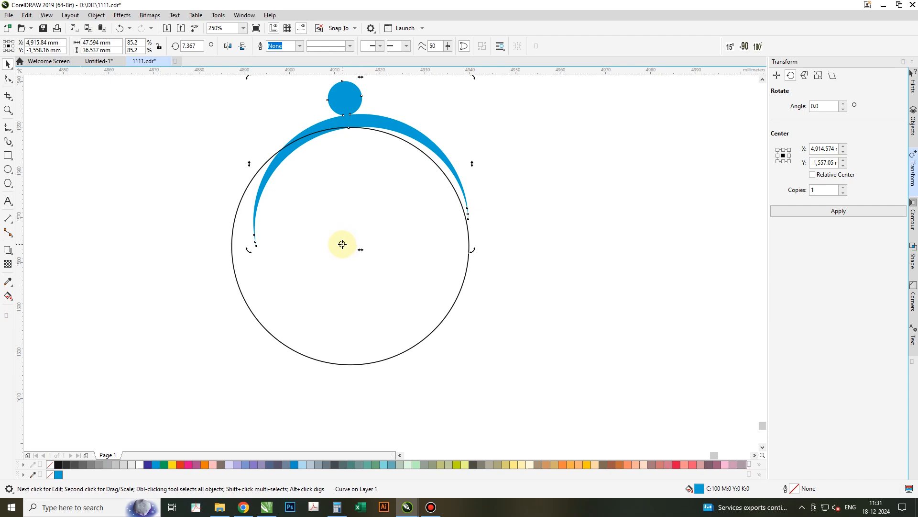
{"action": "left_click_drag", "start_coordinate": [350, 247], "coordinate": [350, 247]}
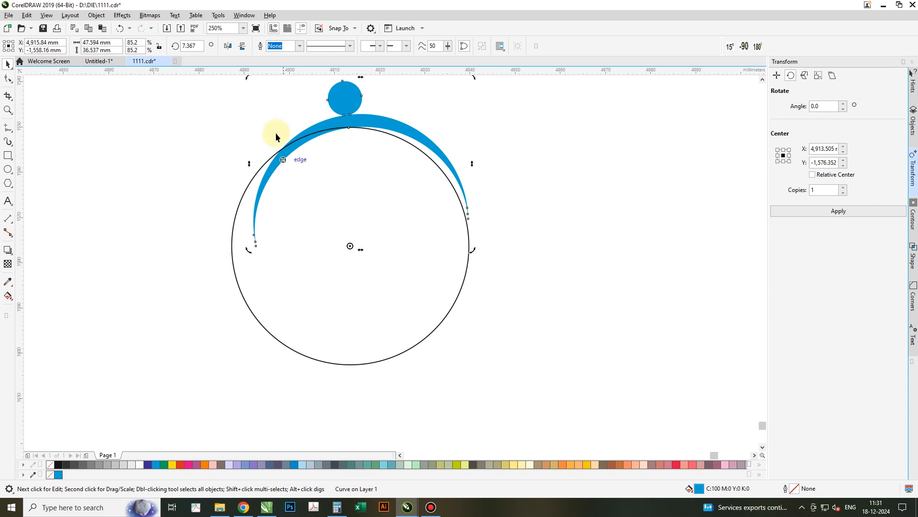
{"action": "left_click_drag", "start_coordinate": [247, 82], "coordinate": [260, 267]}
{"action": "key", "text": "ctrl+z"}
{"action": "left_click", "coordinate": [377, 118]}
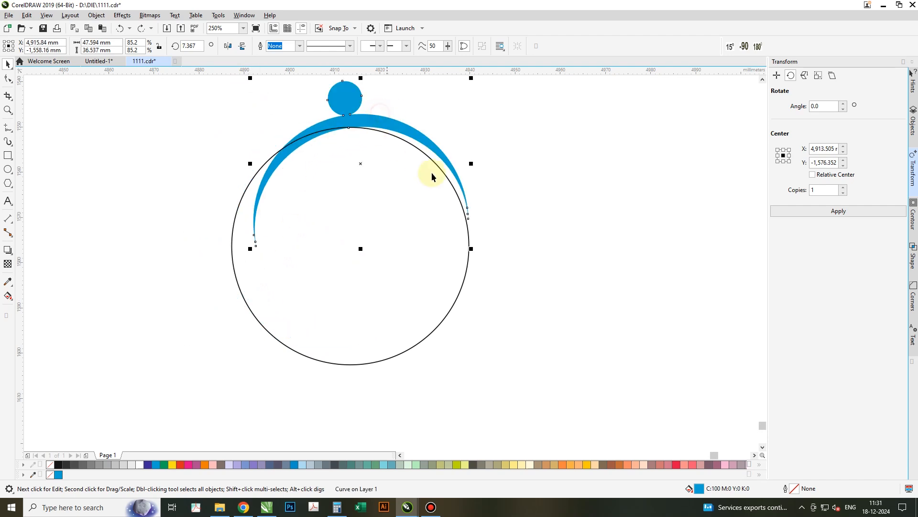
{"action": "left_click_drag", "start_coordinate": [471, 249], "coordinate": [448, 232]}
{"action": "left_click", "coordinate": [349, 128]}
{"action": "left_click", "coordinate": [344, 111]}
{"action": "left_click_drag", "start_coordinate": [344, 113], "coordinate": [351, 105]}
{"action": "left_click", "coordinate": [351, 105]}
{"action": "mouse_move", "coordinate": [360, 159]}
{"action": "left_mouse_down"}
{"action": "mouse_move", "coordinate": [353, 164]}
{"action": "mouse_move", "coordinate": [350, 246]}
{"action": "left_mouse_up"}
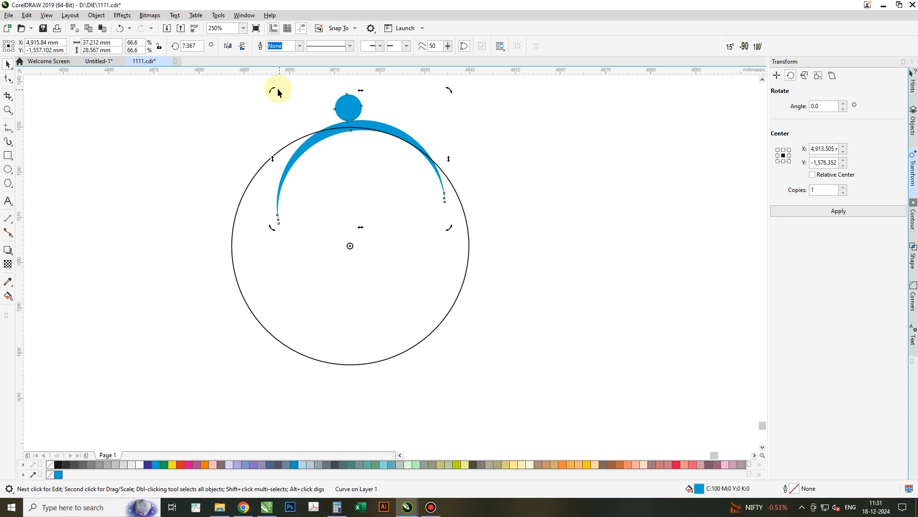
{"action": "mouse_move", "coordinate": [274, 89]}
{"action": "left_mouse_down"}
{"action": "mouse_move", "coordinate": [221, 171]}
{"action": "mouse_move", "coordinate": [215, 271]}
{"action": "mouse_move", "coordinate": [267, 312]}
{"action": "left_mouse_up"}
{"action": "key", "text": "ctrl+z"}
{"action": "key", "text": "ctrl+z"}
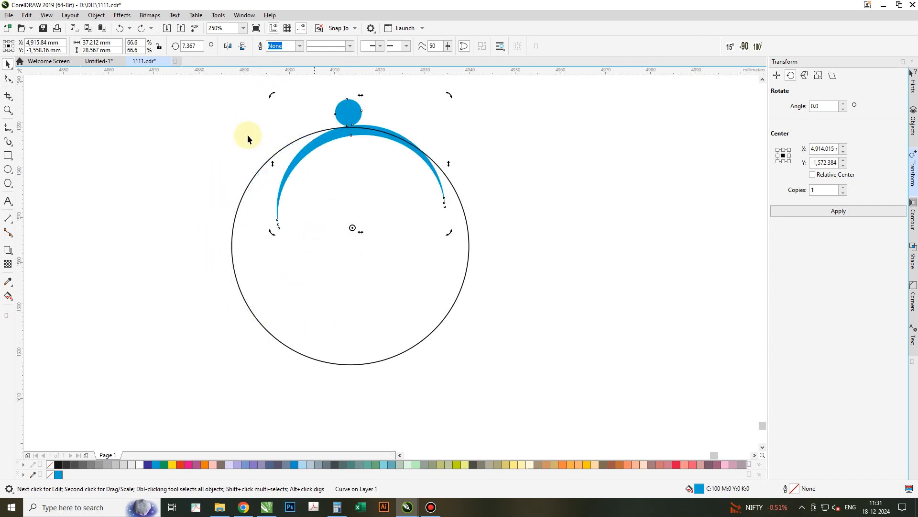
- Undo the edits back to the two overlapping circles
{"action": "left_click", "coordinate": [119, 28]}
{"action": "left_click", "coordinate": [118, 28]}
{"action": "left_click", "coordinate": [119, 29]}
{"action": "left_click", "coordinate": [119, 28]}
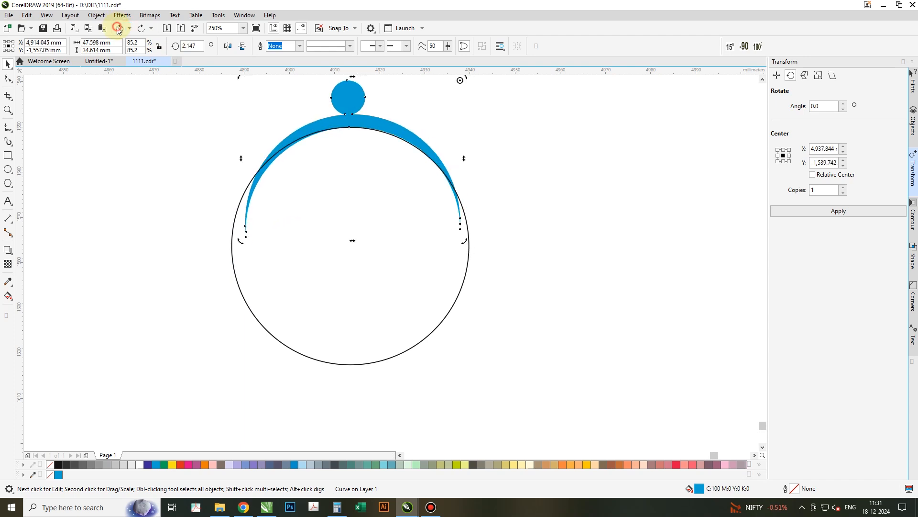
{"action": "left_click", "coordinate": [118, 28]}
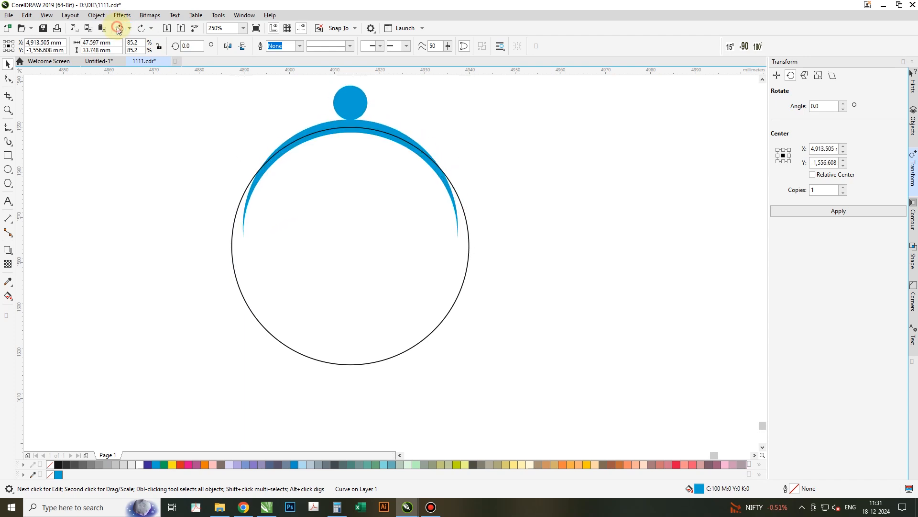
{"action": "left_click", "coordinate": [119, 29]}
{"action": "left_click", "coordinate": [119, 29]}
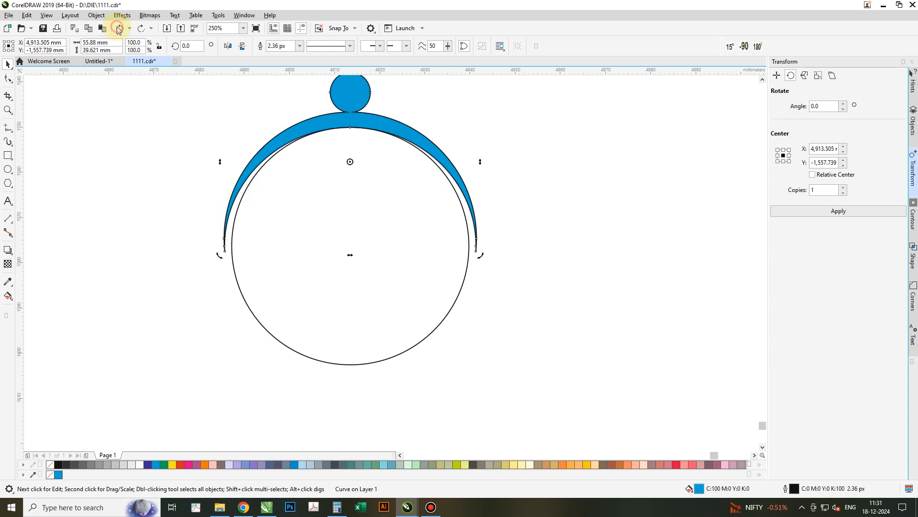
{"action": "left_click", "coordinate": [118, 29]}
{"action": "left_click", "coordinate": [119, 29]}
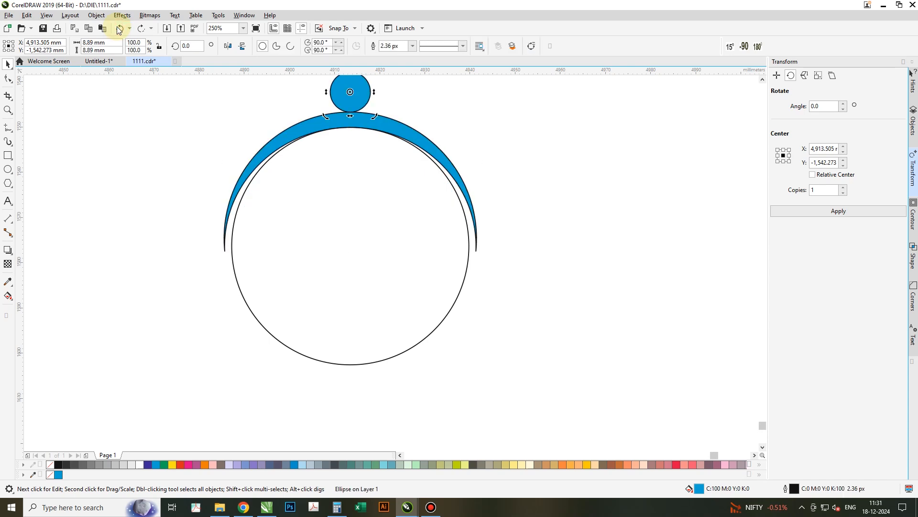
{"action": "left_click", "coordinate": [119, 29]}
{"action": "left_click", "coordinate": [119, 28]}
{"action": "left_click", "coordinate": [119, 29]}
{"action": "left_click", "coordinate": [119, 28]}
{"action": "left_click", "coordinate": [118, 28]}
{"action": "left_click", "coordinate": [118, 29]}
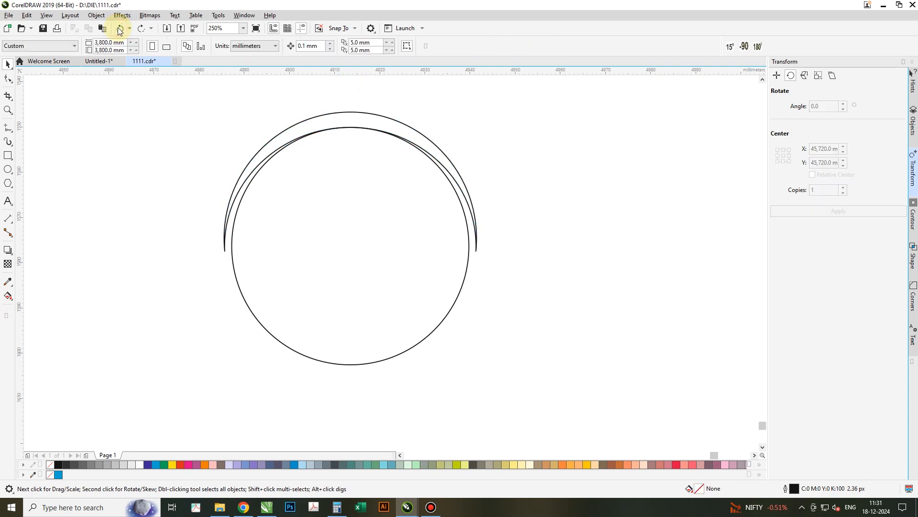
{"action": "left_click", "coordinate": [337, 119]}
{"action": "key", "text": "ctrl+z"}
{"action": "key", "text": "ctrl+z"}
{"action": "key", "text": "ctrl+z"}
{"action": "key", "text": "ctrl+z"}
{"action": "key", "text": "ctrl+z"}
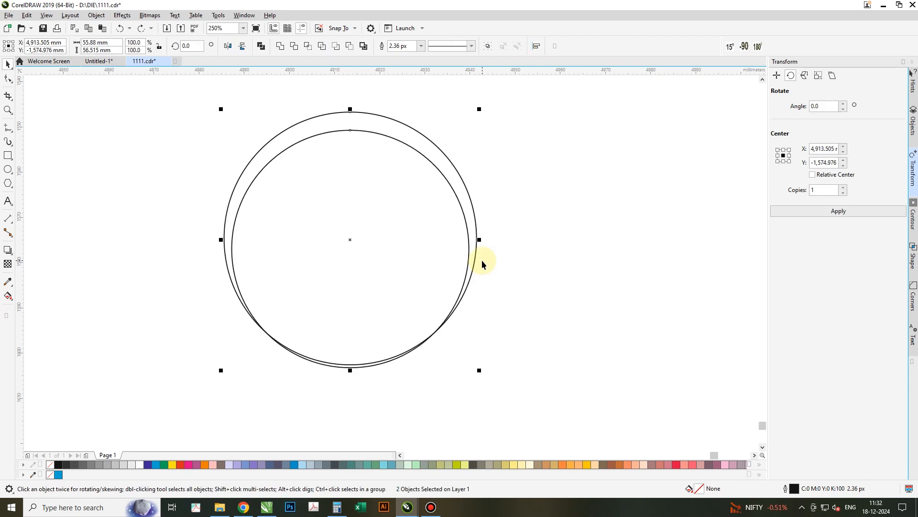
- Align the inner circle's bottom with the outer circle and enlarge it to about 55.9 mm
{"action": "left_click", "coordinate": [548, 245]}
{"action": "left_click", "coordinate": [434, 235]}
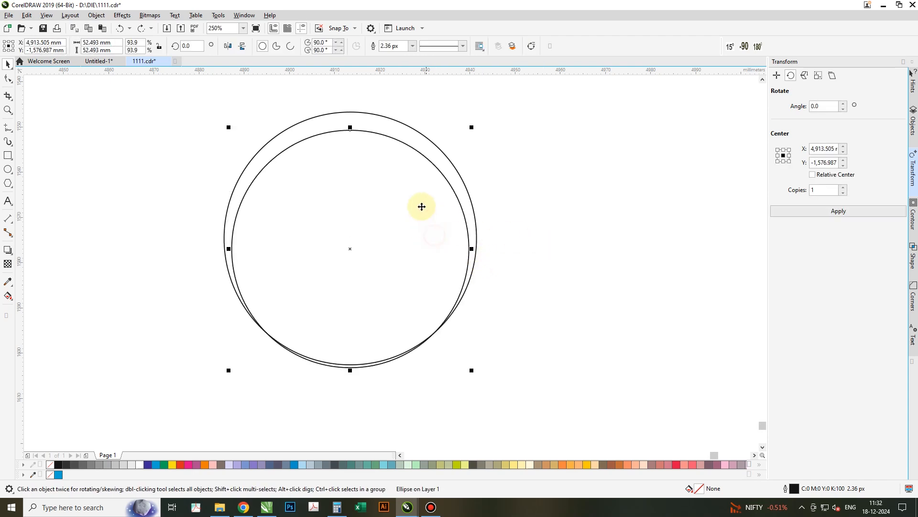
{"action": "left_click", "coordinate": [417, 137], "text": "shift"}
{"action": "key", "text": "b"}
{"action": "left_click", "coordinate": [417, 137], "text": "shift"}
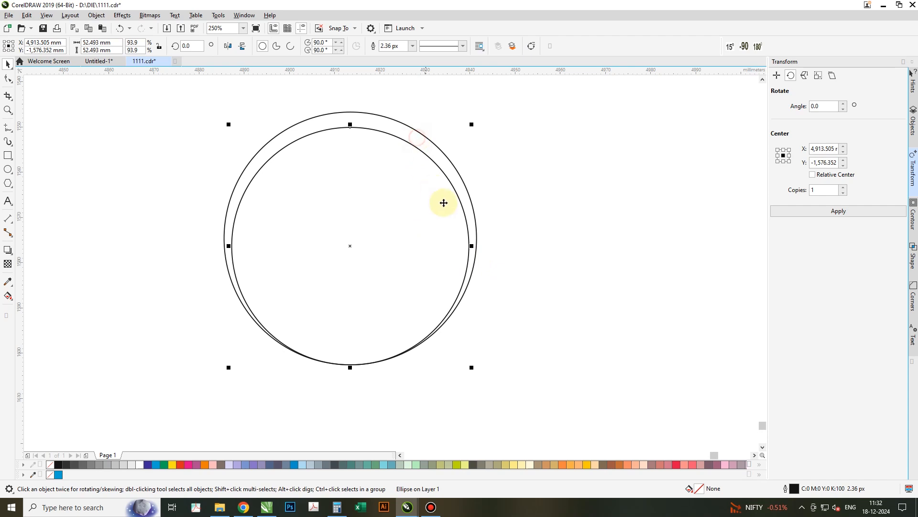
{"action": "left_click_drag", "start_coordinate": [473, 126], "coordinate": [479, 119]}
- Stretch that circle into an ellipse about 59.7 mm wide and 53.2 mm tall
{"action": "left_click", "coordinate": [382, 117], "text": "shift"}
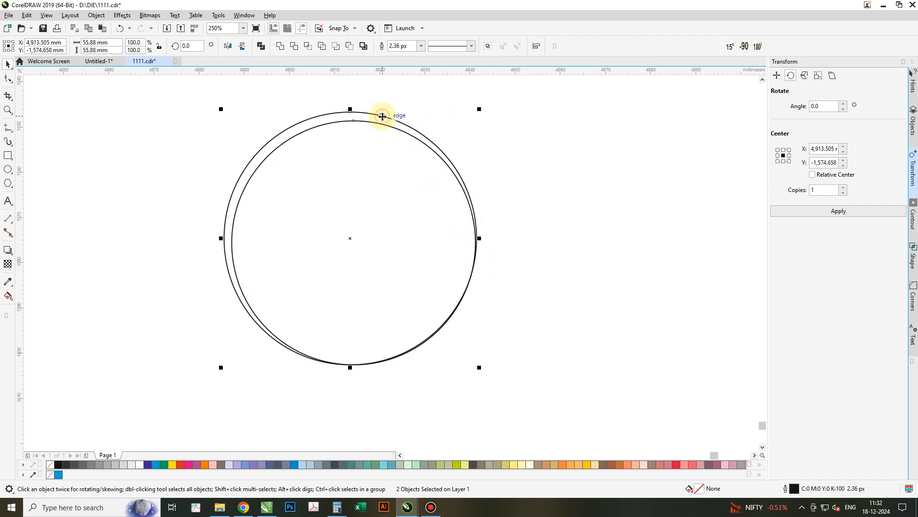
{"action": "left_click", "coordinate": [382, 116], "text": "shift"}
{"action": "left_click_drag", "start_coordinate": [473, 242], "coordinate": [488, 242]}
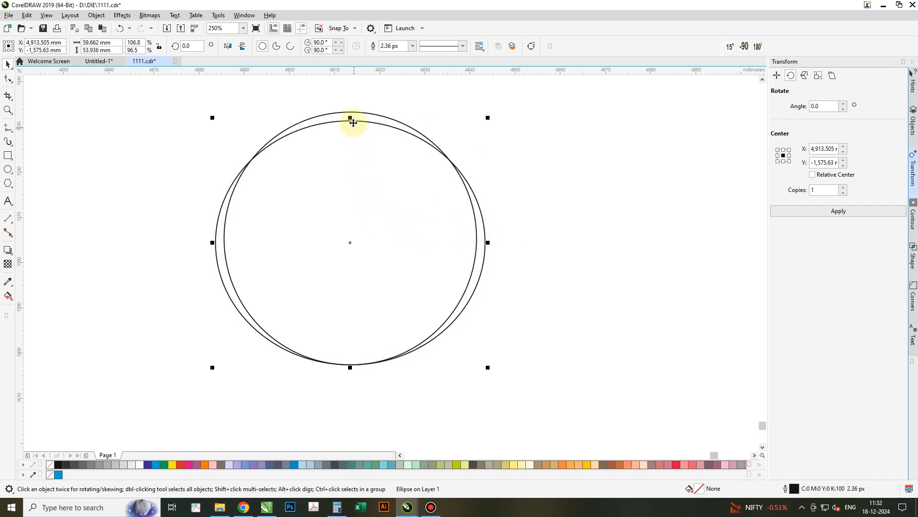
{"action": "left_click_drag", "start_coordinate": [352, 118], "coordinate": [362, 124]}
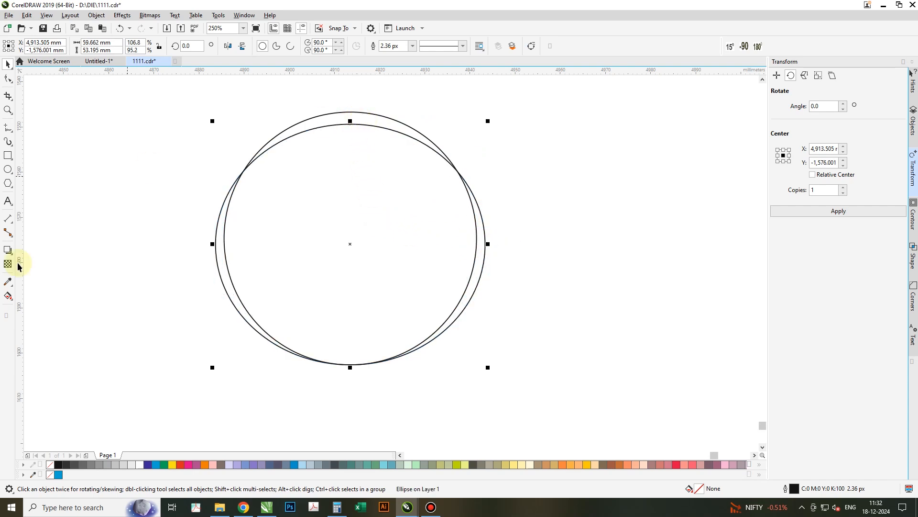
- Fill the sliver between the tops of the ellipse and circle with the Smart Fill tool to create a crescent
{"action": "left_click", "coordinate": [8, 299]}
{"action": "left_click", "coordinate": [39, 304]}
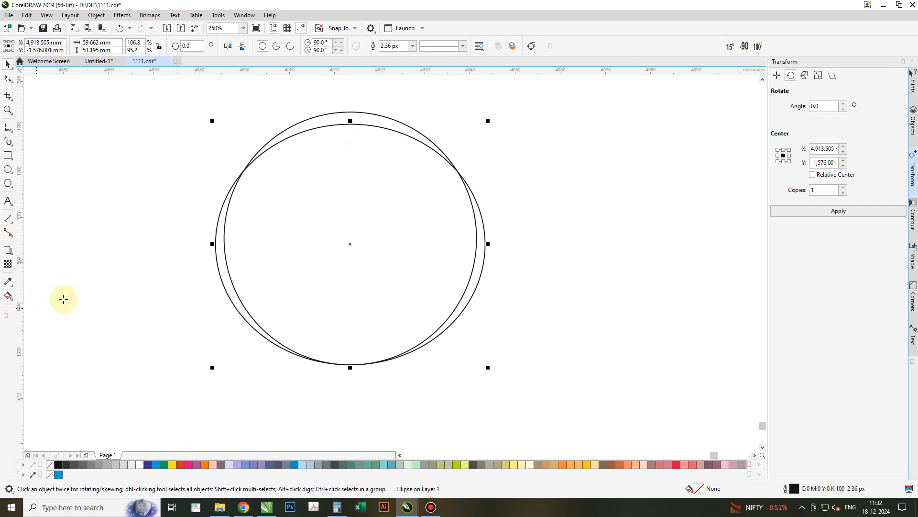
{"action": "left_click", "coordinate": [326, 122]}
{"action": "key", "text": "space"}
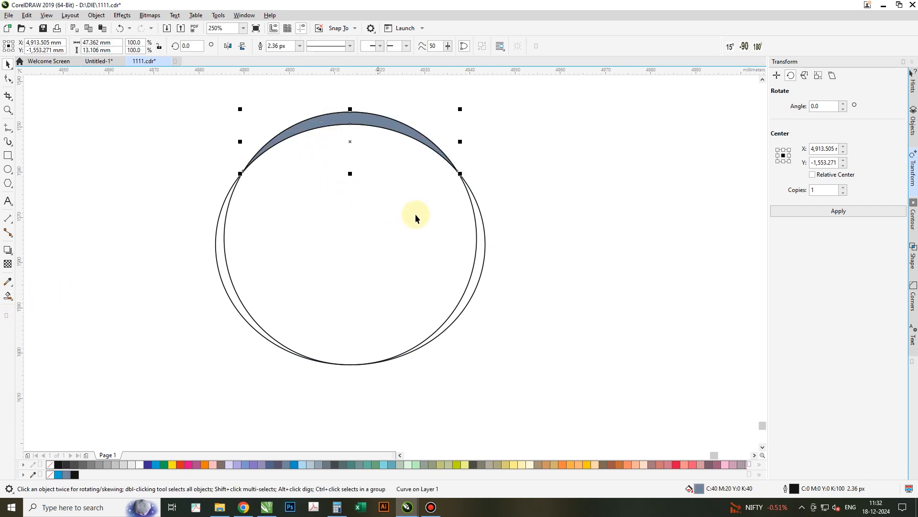
- Select and delete the ellipse and circle outlines, leaving the crescent
{"action": "left_click_drag", "start_coordinate": [561, 234], "coordinate": [354, 279]}
{"action": "key", "text": "Delete"}
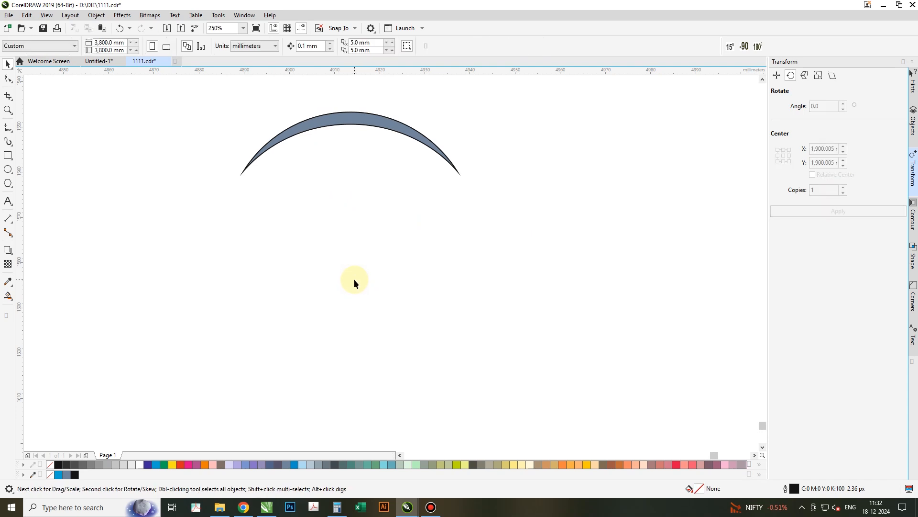
- Narrow the crescent to about 41.7 mm wide
{"action": "left_click", "coordinate": [362, 120]}
{"action": "left_click_drag", "start_coordinate": [459, 141], "coordinate": [447, 141]}
{"action": "right_click", "coordinate": [355, 121]}
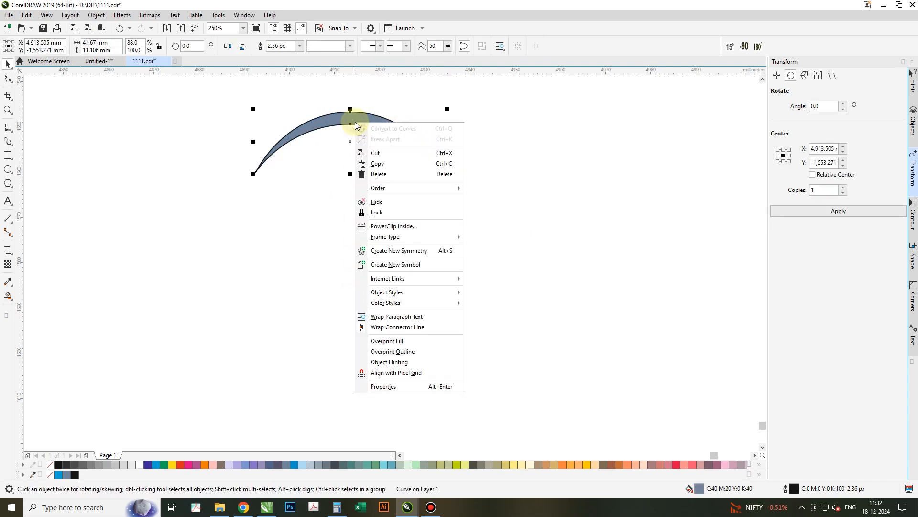
{"action": "left_click", "coordinate": [299, 258]}
- Restore the deleted circle and narrow the crescent further to about 38.9 mm wide
{"action": "right_click", "coordinate": [299, 257]}
{"action": "left_click", "coordinate": [337, 331]}
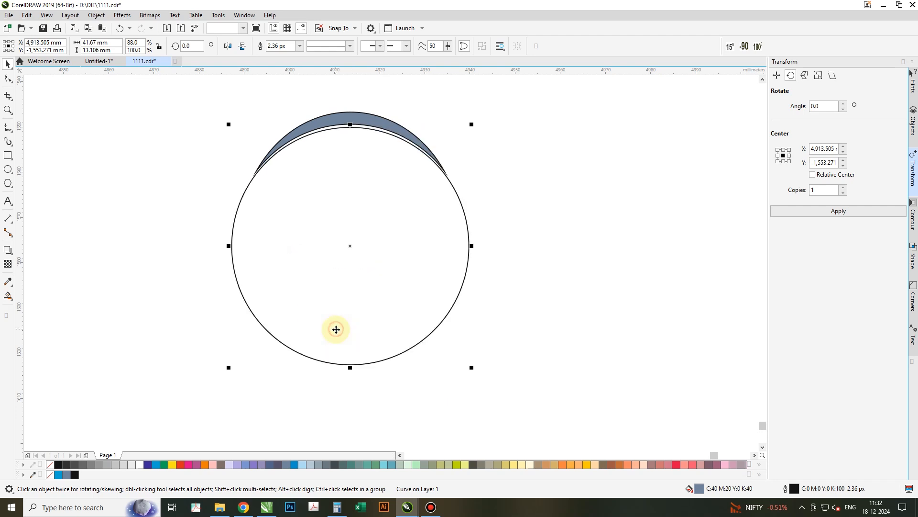
{"action": "left_click", "coordinate": [320, 122]}
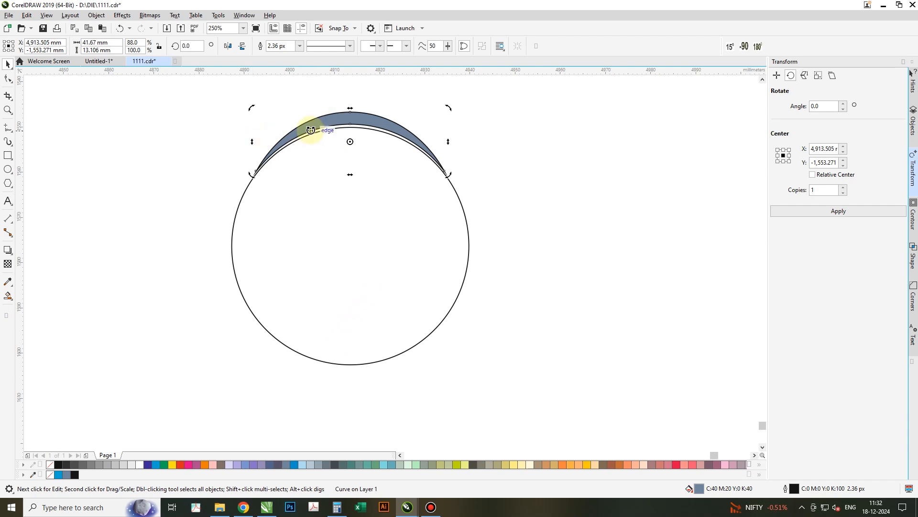
{"action": "left_click_drag", "start_coordinate": [254, 142], "coordinate": [266, 142]}
{"action": "left_click", "coordinate": [322, 130]}
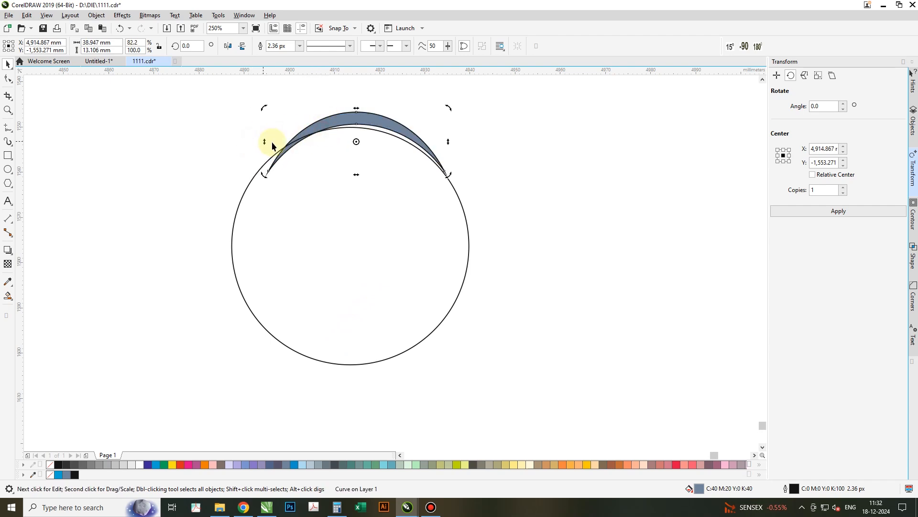
{"action": "mouse_move", "coordinate": [355, 142]}
{"action": "left_mouse_down"}
{"action": "mouse_move", "coordinate": [336, 180]}
{"action": "mouse_move", "coordinate": [346, 244]}
{"action": "left_mouse_up"}
{"action": "left_click_drag", "start_coordinate": [261, 106], "coordinate": [297, 271]}
{"action": "key", "text": "ctrl+z"}
- Tilt the crescent slightly, about 2.4°, and move its rotation center onto the big circle's center
{"action": "left_click", "coordinate": [334, 119]}
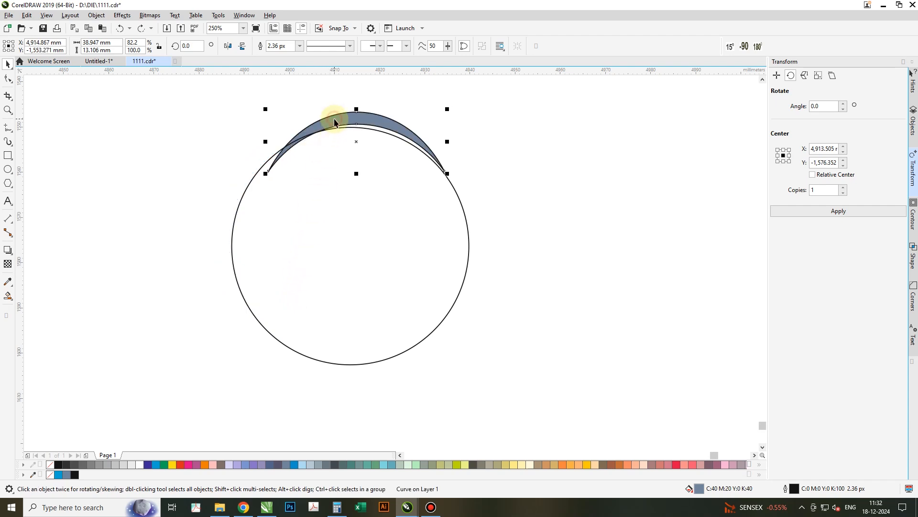
{"action": "left_click", "coordinate": [303, 126]}
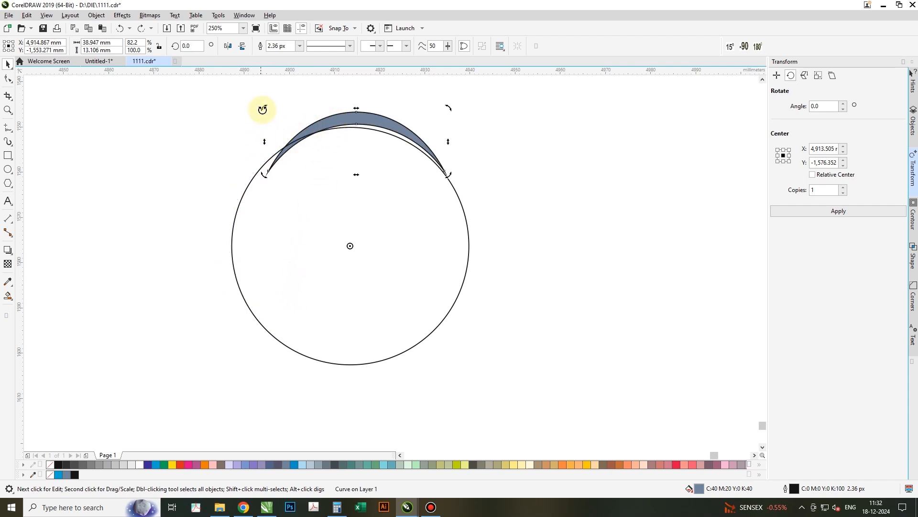
{"action": "left_click_drag", "start_coordinate": [266, 143], "coordinate": [267, 147]}
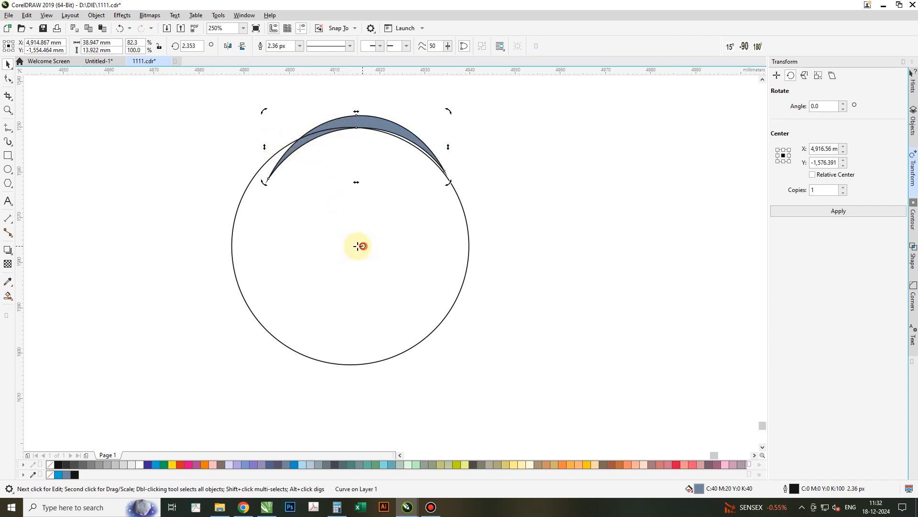
{"action": "left_click_drag", "start_coordinate": [352, 246], "coordinate": [350, 246]}
{"action": "left_click_drag", "start_coordinate": [263, 110], "coordinate": [273, 302]}
{"action": "key", "text": "ctrl+z"}
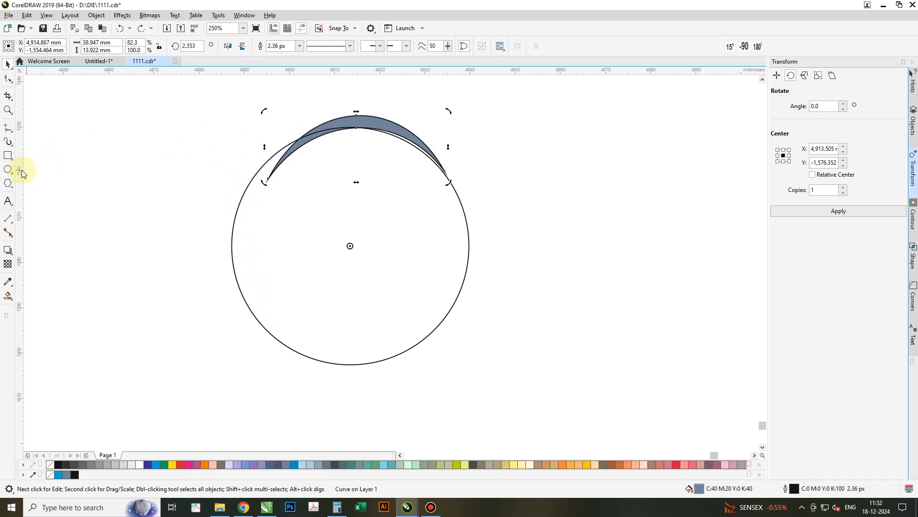
- Draw a small head circle above the crescent and give both a blue fill with no outline
{"action": "left_click", "coordinate": [9, 170]}
{"action": "left_click_drag", "start_coordinate": [344, 101], "coordinate": [362, 117]}
{"action": "key", "text": "space"}
{"action": "left_click", "coordinate": [373, 123], "text": "shift"}
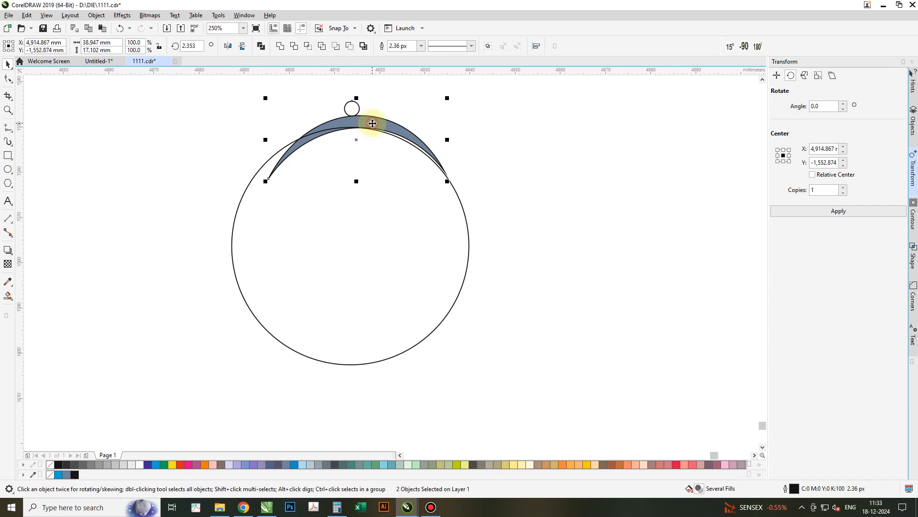
{"action": "left_click", "coordinate": [156, 464]}
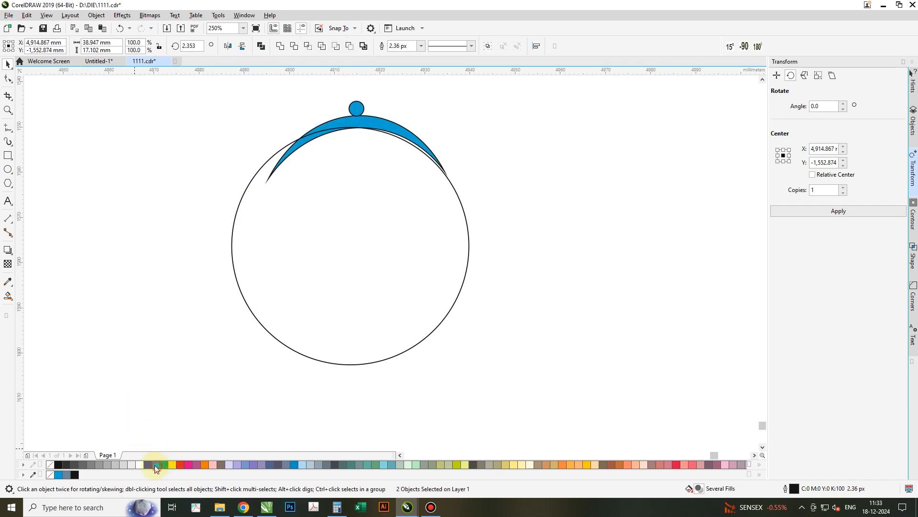
{"action": "right_click", "coordinate": [51, 465]}
- Rotate a copy of the blue head-and-crescent figure 90° around the big circle's center to its left side
{"action": "left_click", "coordinate": [357, 117]}
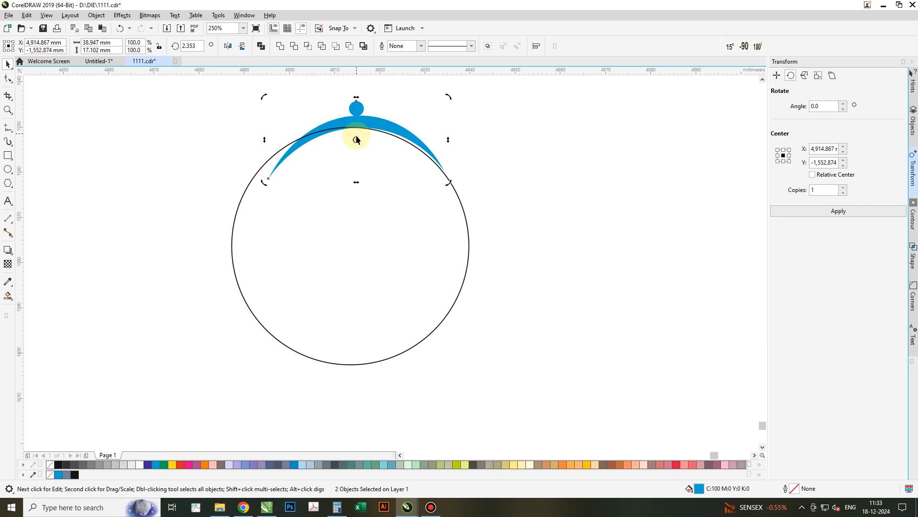
{"action": "mouse_move", "coordinate": [357, 138]}
{"action": "left_mouse_down"}
{"action": "mouse_move", "coordinate": [345, 205]}
{"action": "mouse_move", "coordinate": [350, 246]}
{"action": "left_mouse_up"}
{"action": "left_click_drag", "start_coordinate": [265, 97], "coordinate": [285, 276]}
{"action": "key", "text": "ctrl+r"}
{"action": "key", "text": "ctrl+z"}
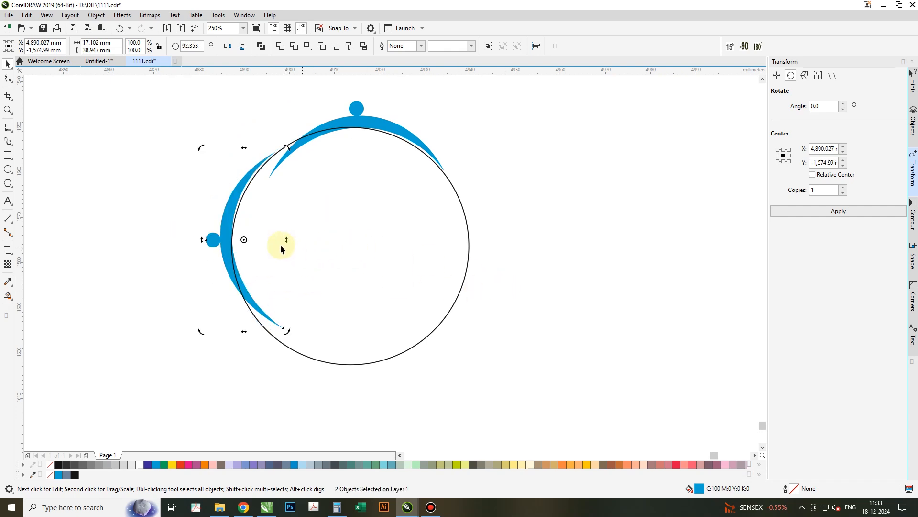
- Rotate two more copies of the figure to the bottom and right of the circle, then delete the big circle
{"action": "mouse_move", "coordinate": [246, 240]}
{"action": "left_mouse_down"}
{"action": "mouse_move", "coordinate": [314, 252]}
{"action": "mouse_move", "coordinate": [350, 246]}
{"action": "left_mouse_up"}
{"action": "left_click_drag", "start_coordinate": [203, 148], "coordinate": [287, 353]}
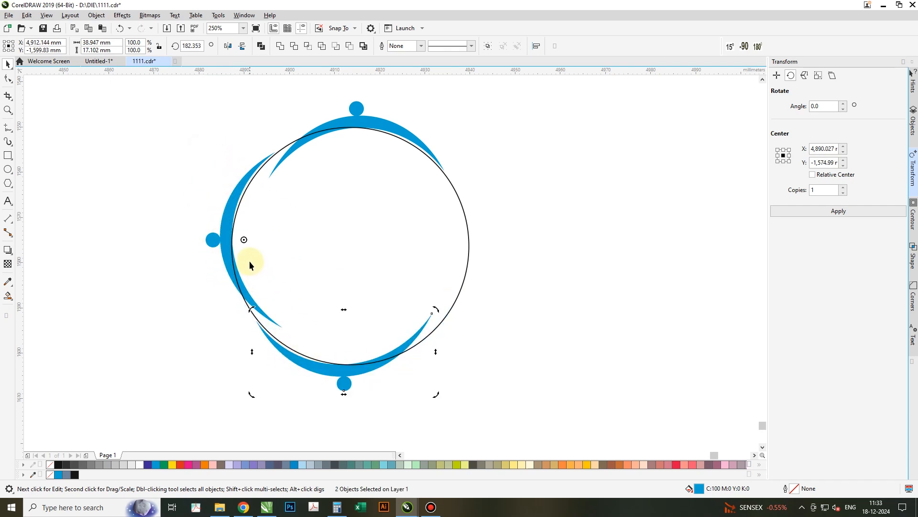
{"action": "left_click_drag", "start_coordinate": [349, 247], "coordinate": [350, 246]}
{"action": "left_click_drag", "start_coordinate": [250, 310], "coordinate": [415, 367]}
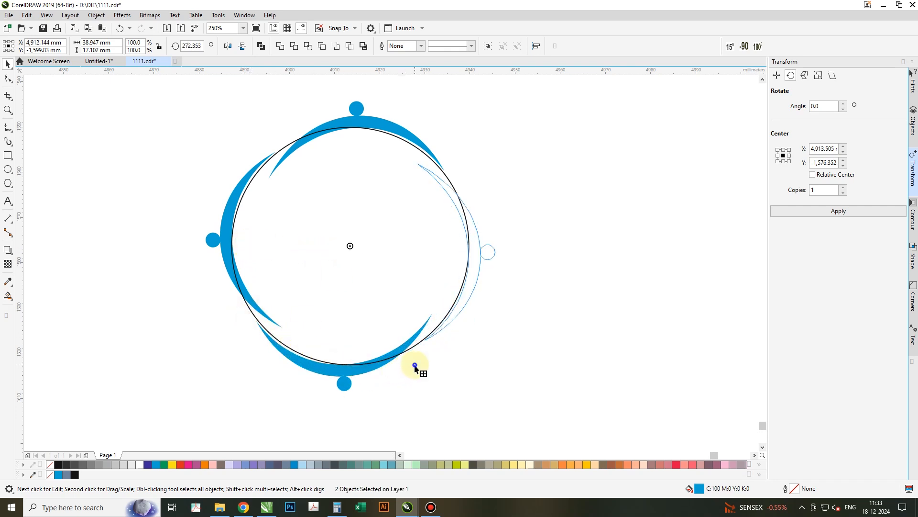
{"action": "left_click", "coordinate": [396, 270]}
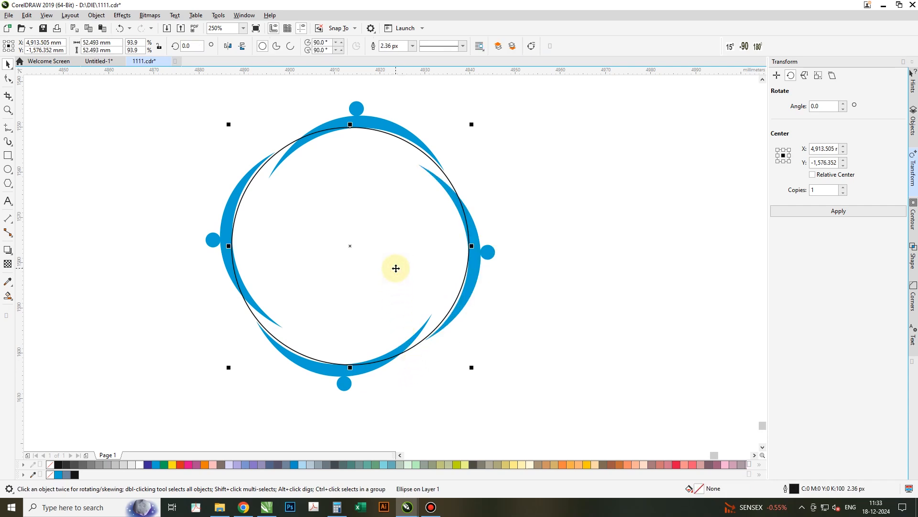
{"action": "key", "text": "Delete"}
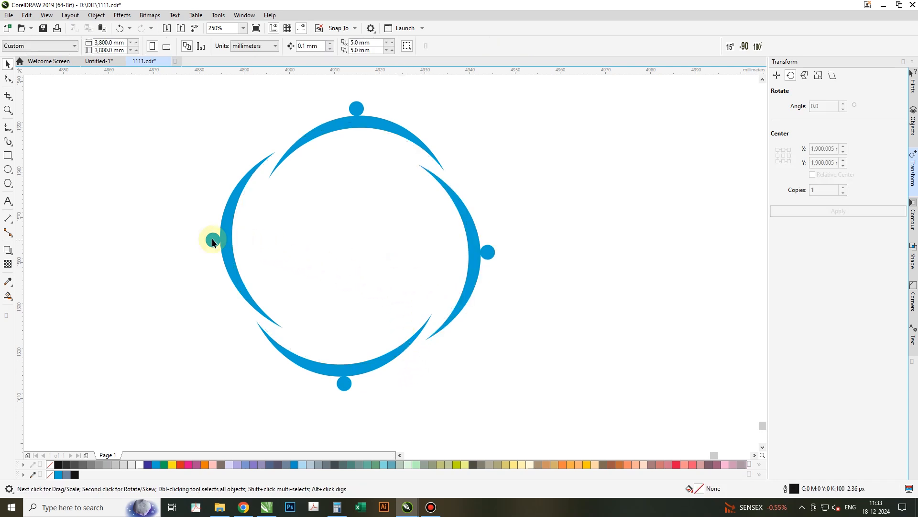
- Recolor the left figure pink, the right figure dark blue and the bottom figure yellow-green
{"action": "left_click", "coordinate": [236, 250]}
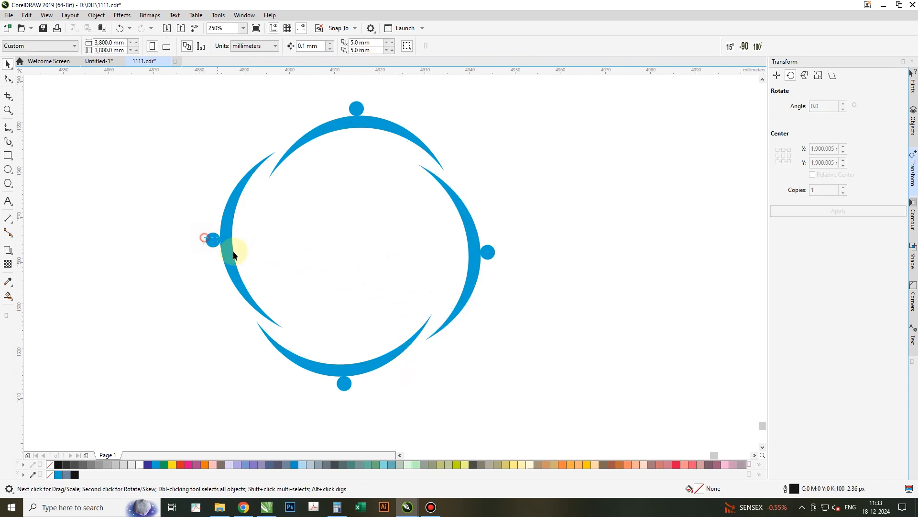
{"action": "left_click", "coordinate": [189, 465]}
{"action": "left_click", "coordinate": [501, 248]}
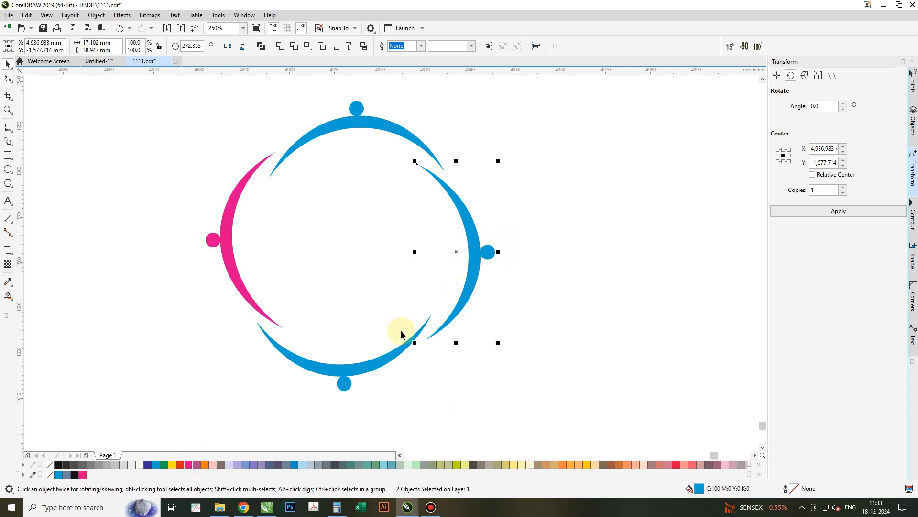
{"action": "left_click", "coordinate": [149, 465]}
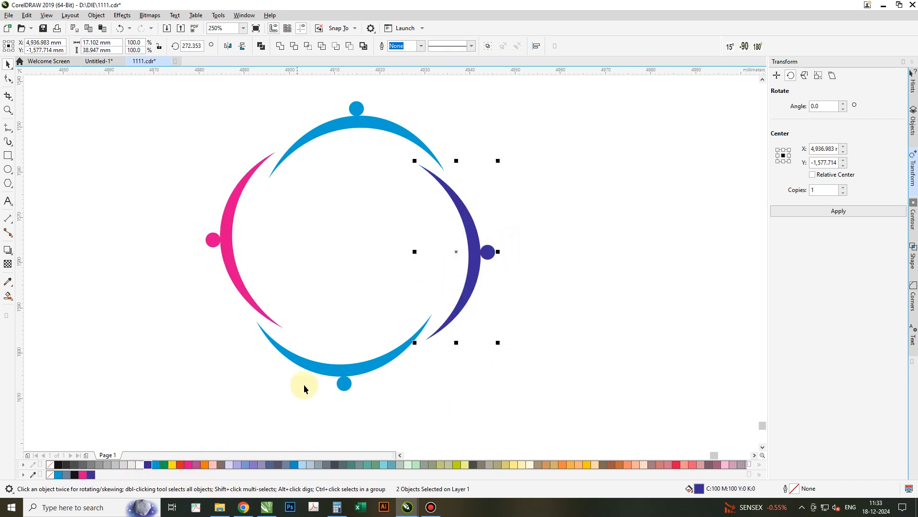
{"action": "left_click", "coordinate": [456, 467]}
{"action": "left_click", "coordinate": [514, 348]}
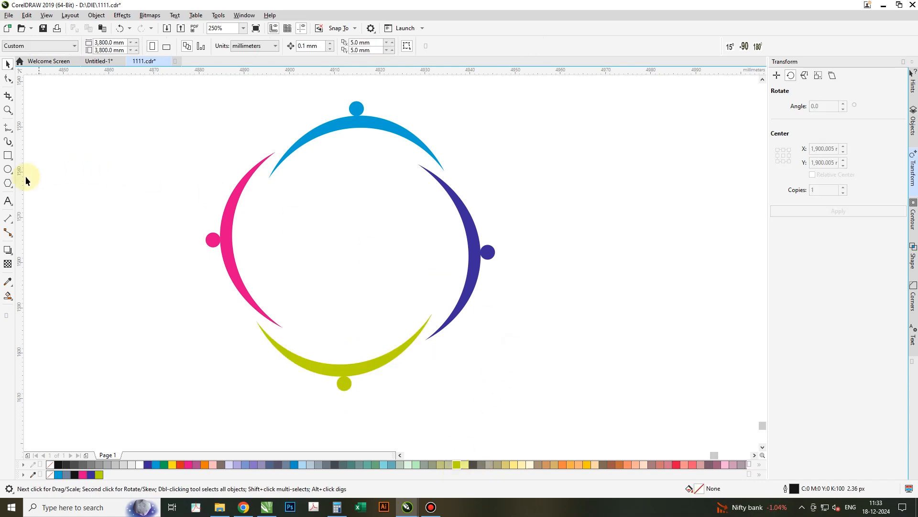
- Draw a central head circle about 7.2 mm wide and a curved body with raised arms below it using the Bézier tool
{"action": "left_click", "coordinate": [9, 169]}
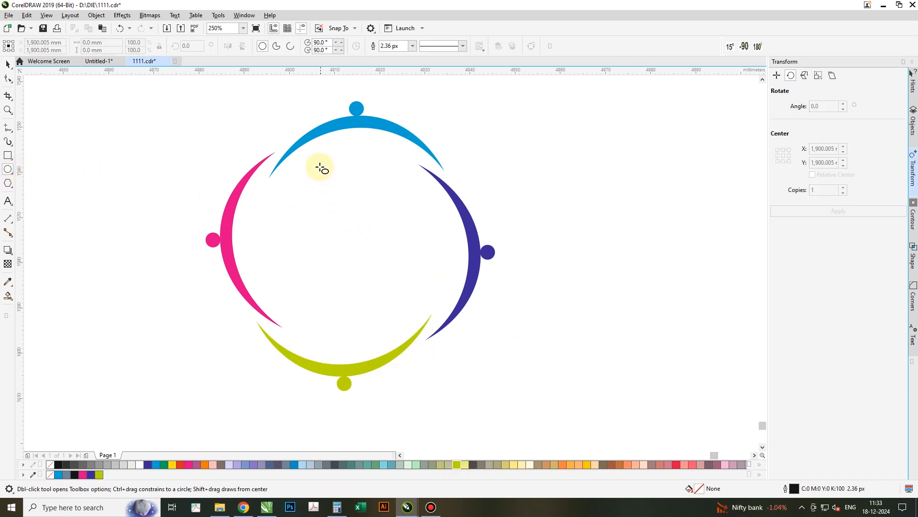
{"action": "left_click_drag", "start_coordinate": [322, 164], "coordinate": [355, 195]}
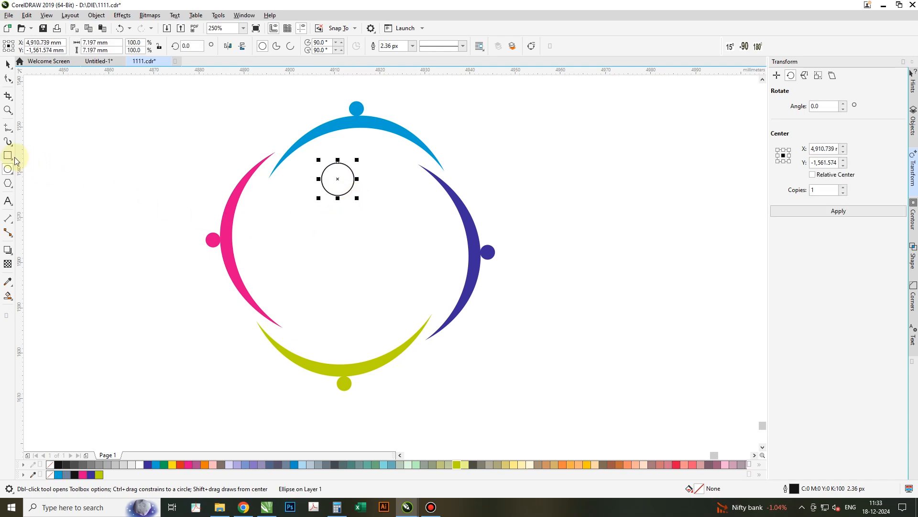
{"action": "left_click", "coordinate": [8, 130]}
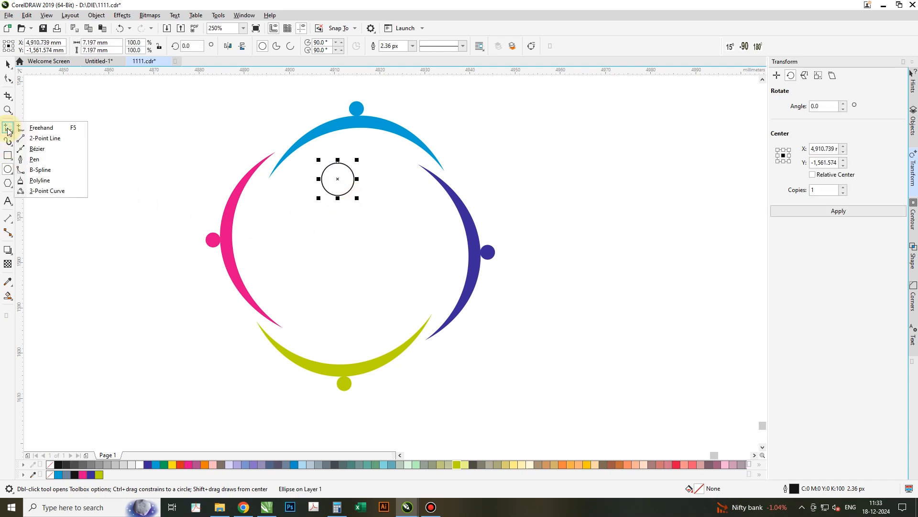
{"action": "left_click", "coordinate": [36, 158]}
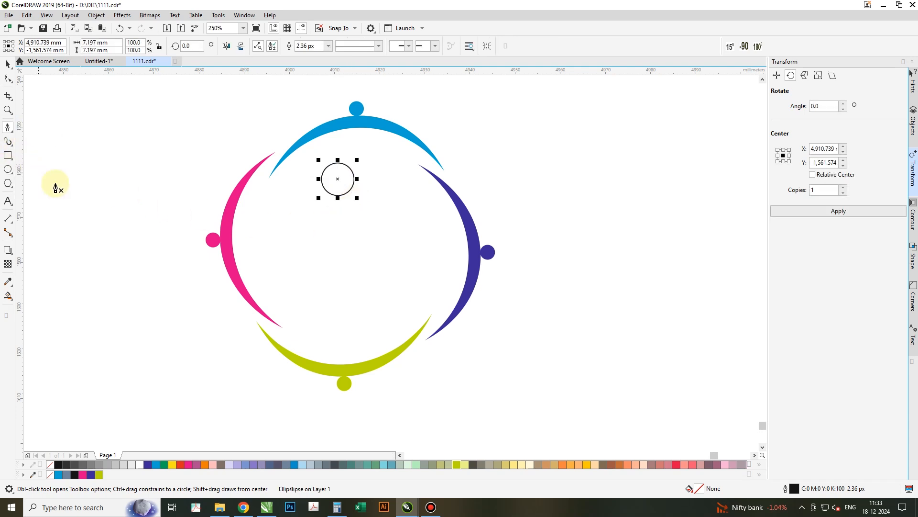
{"action": "left_click", "coordinate": [312, 325]}
{"action": "mouse_move", "coordinate": [306, 194]}
{"action": "left_mouse_down"}
{"action": "mouse_move", "coordinate": [281, 153]}
{"action": "mouse_move", "coordinate": [235, 118]}
{"action": "left_mouse_up"}
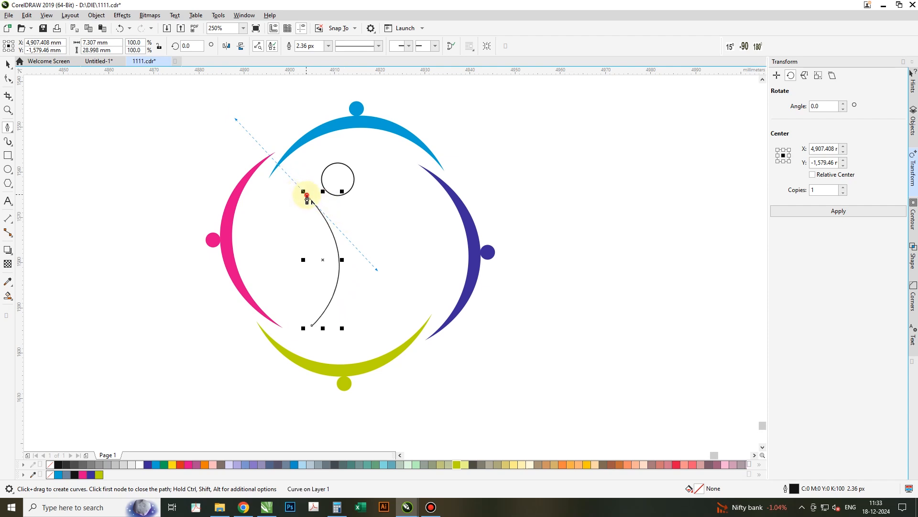
{"action": "left_click", "coordinate": [354, 224]}
{"action": "left_click_drag", "start_coordinate": [406, 170], "coordinate": [444, 158]}
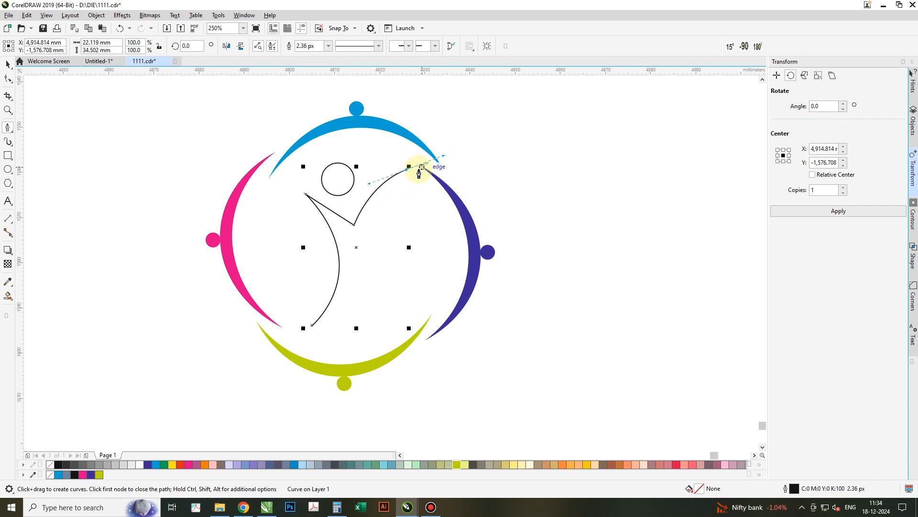
{"action": "left_click", "coordinate": [406, 170]}
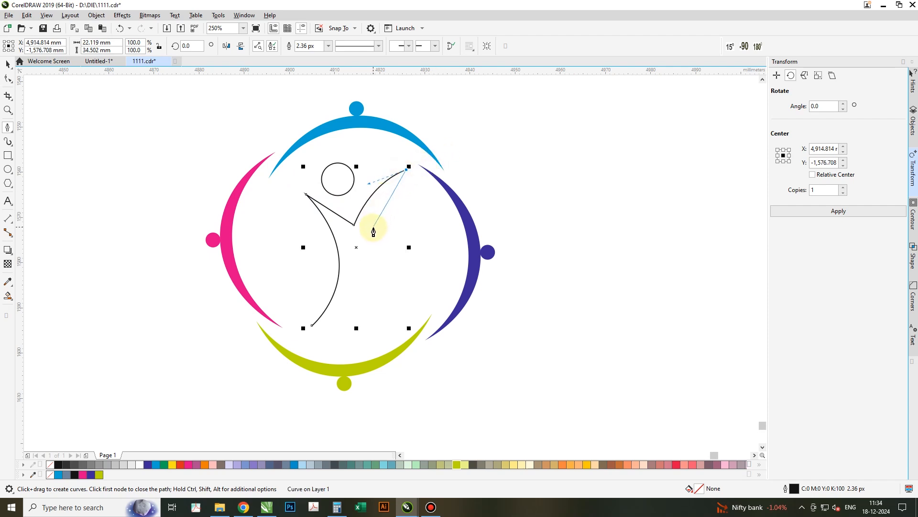
{"action": "left_click_drag", "start_coordinate": [378, 233], "coordinate": [397, 260]}
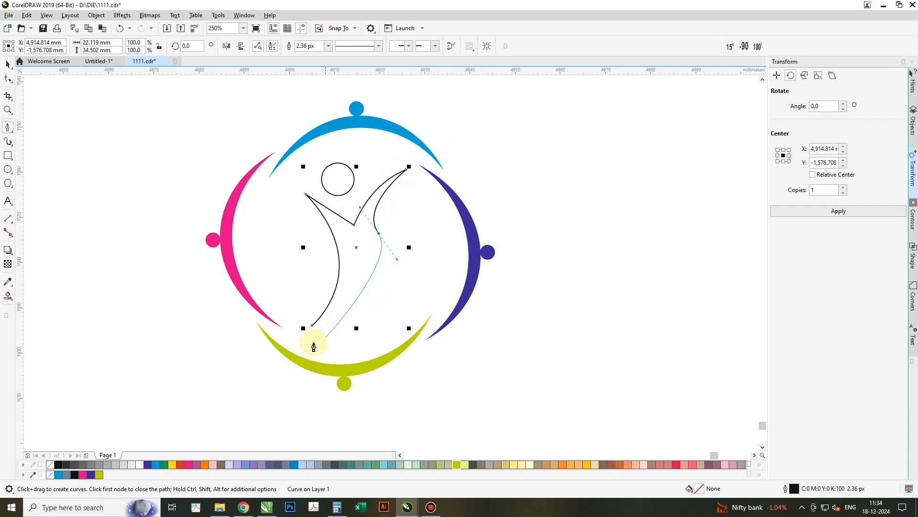
{"action": "left_click_drag", "start_coordinate": [312, 326], "coordinate": [360, 311]}
{"action": "key", "text": "space"}
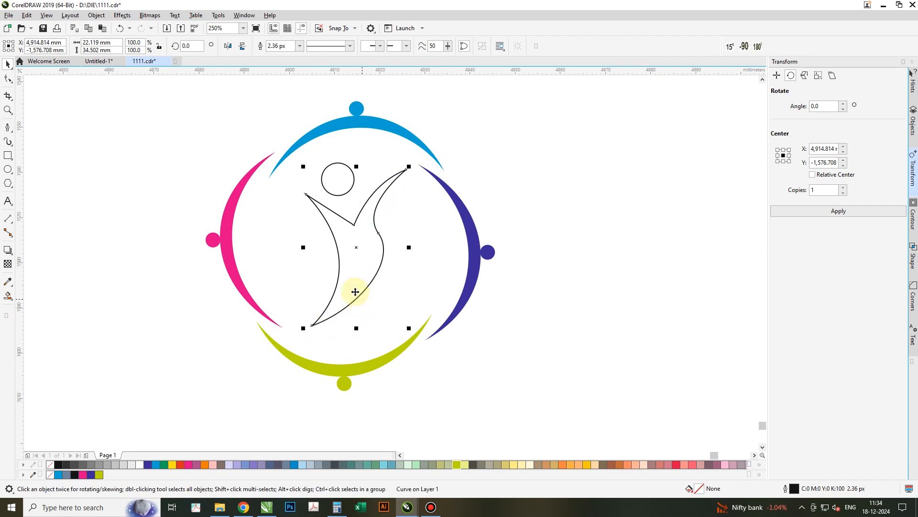
- Delete one node from the body curve to smooth its right side
{"action": "left_click", "coordinate": [8, 80]}
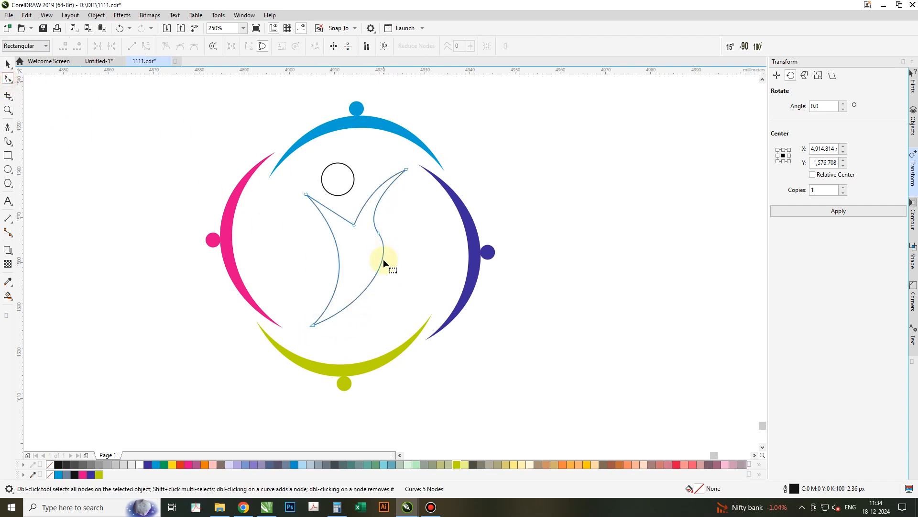
{"action": "key", "text": "Delete"}
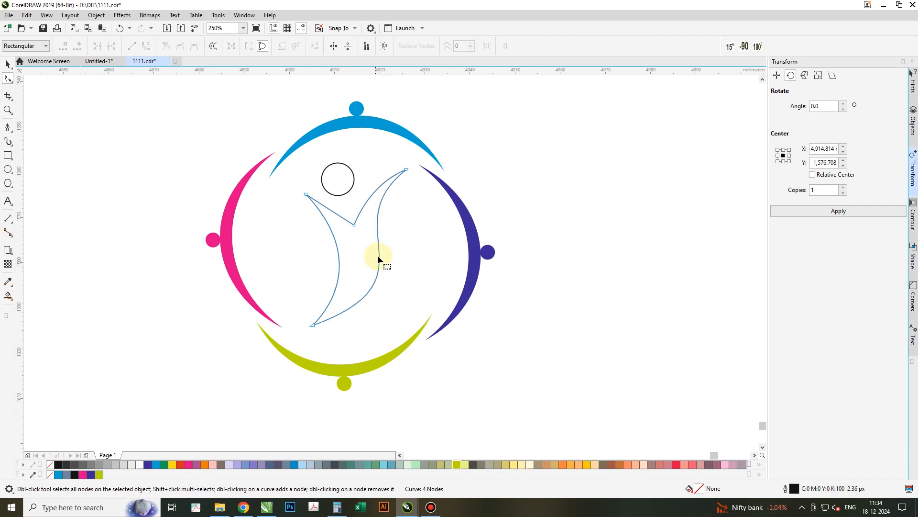
{"action": "key", "text": "space"}
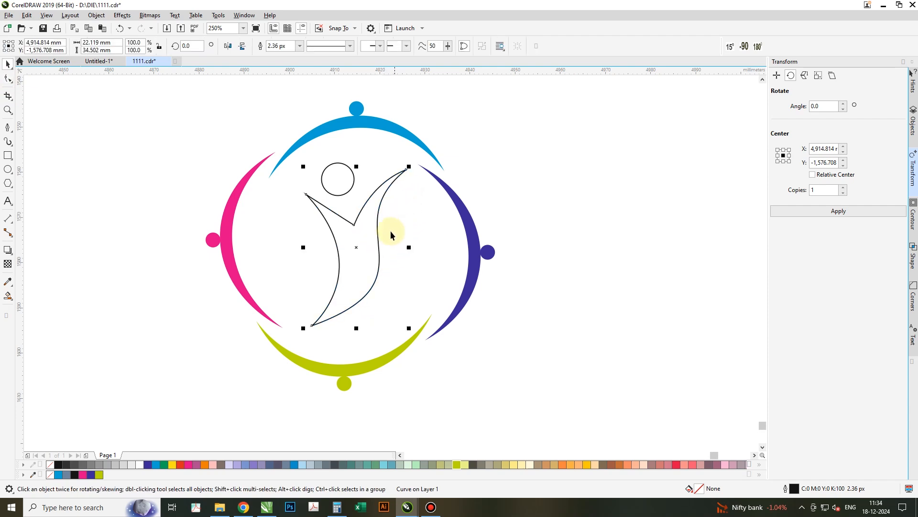
- Fill the central head and body red-orange and remove their outlines
{"action": "left_click", "coordinate": [350, 182], "text": "shift"}
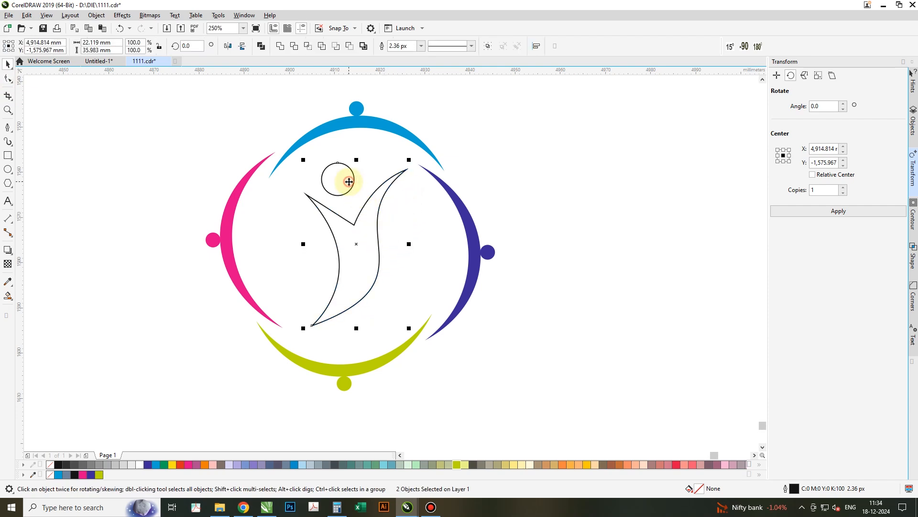
{"action": "left_click", "coordinate": [182, 464]}
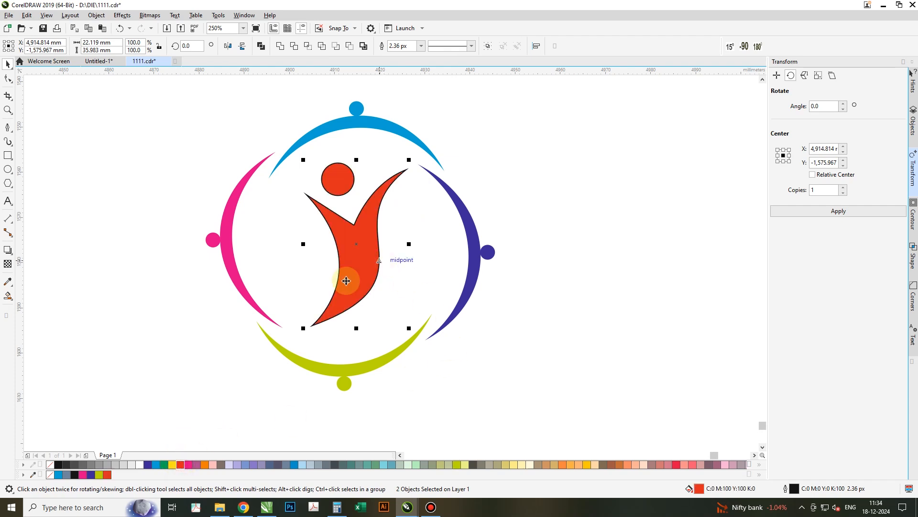
{"action": "right_click", "coordinate": [55, 472]}
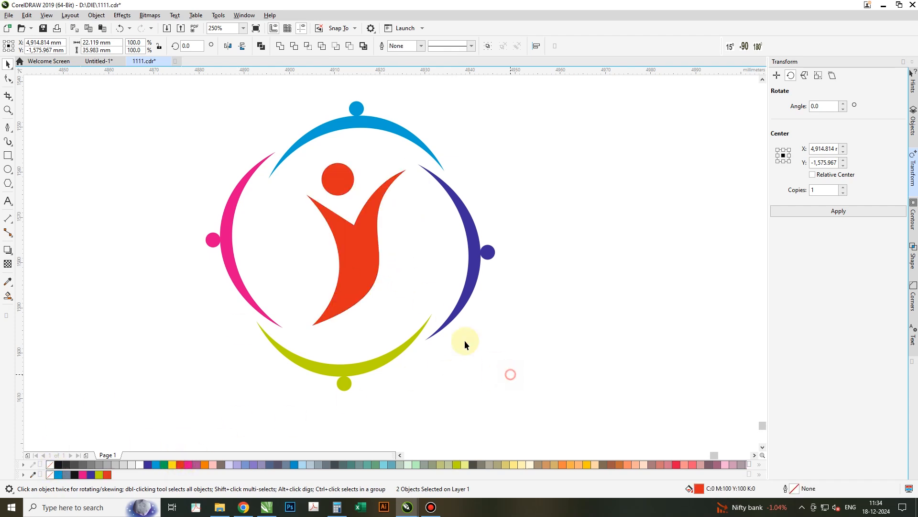
- Select the central body and head and scale them down to about 14.1 by 23 mm
{"action": "key", "text": "F10"}
{"action": "left_click", "coordinate": [358, 244]}
{"action": "key", "text": "space"}
{"action": "left_click", "coordinate": [344, 188]}
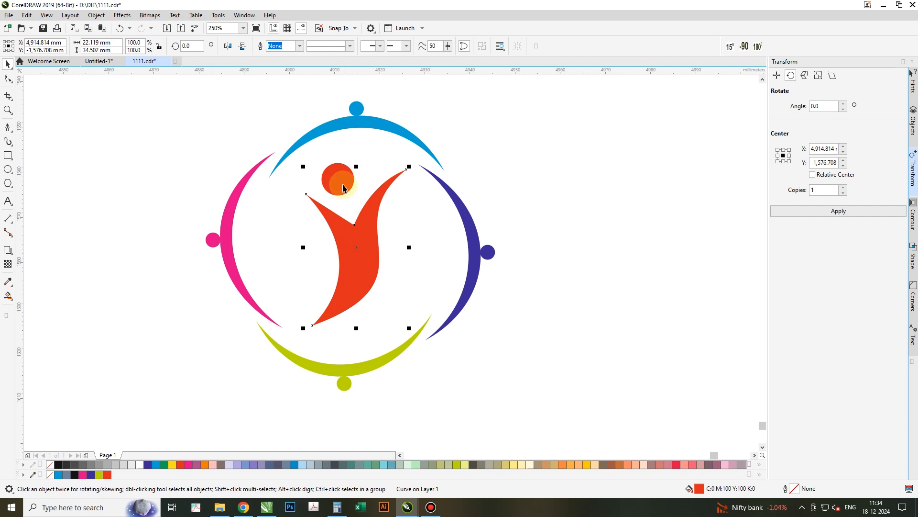
{"action": "left_click", "coordinate": [343, 177]}
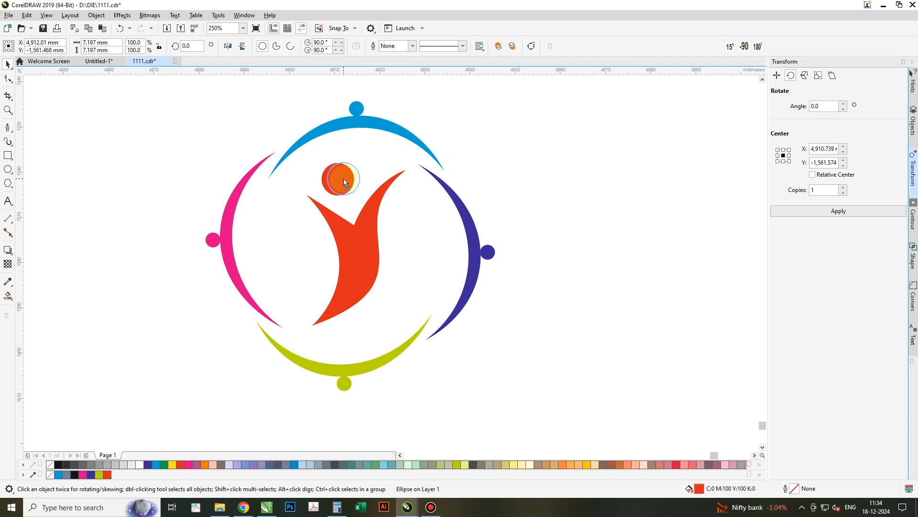
{"action": "left_click", "coordinate": [353, 258], "text": "shift"}
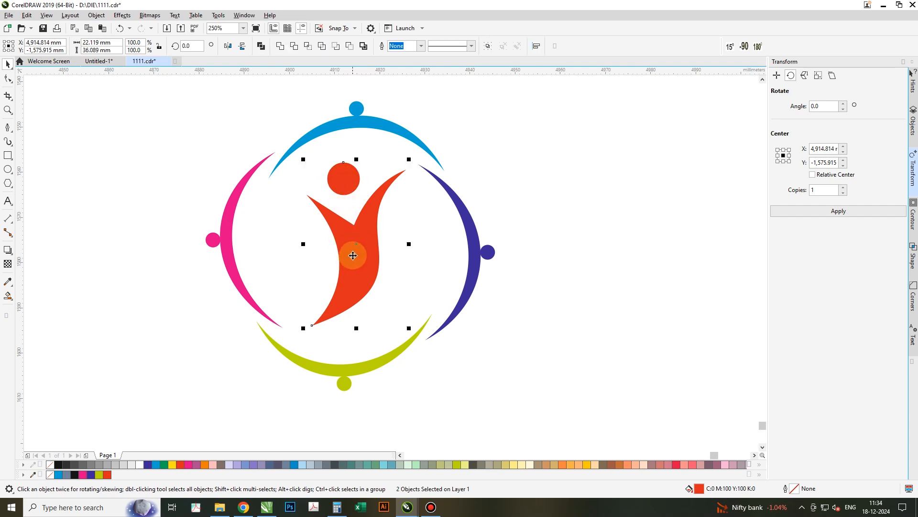
{"action": "left_click_drag", "start_coordinate": [408, 161], "coordinate": [393, 222]}
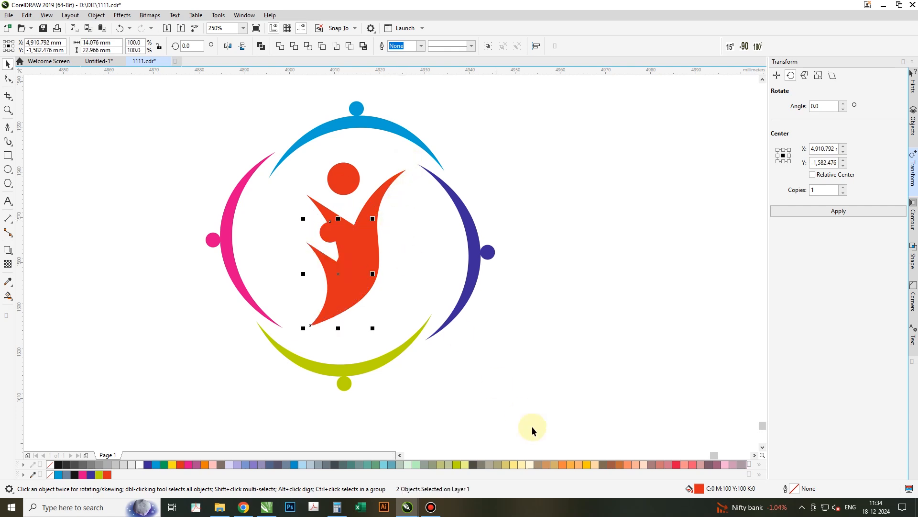
- Fill the duplicated small body and head yellow
{"action": "left_click", "coordinate": [589, 467]}
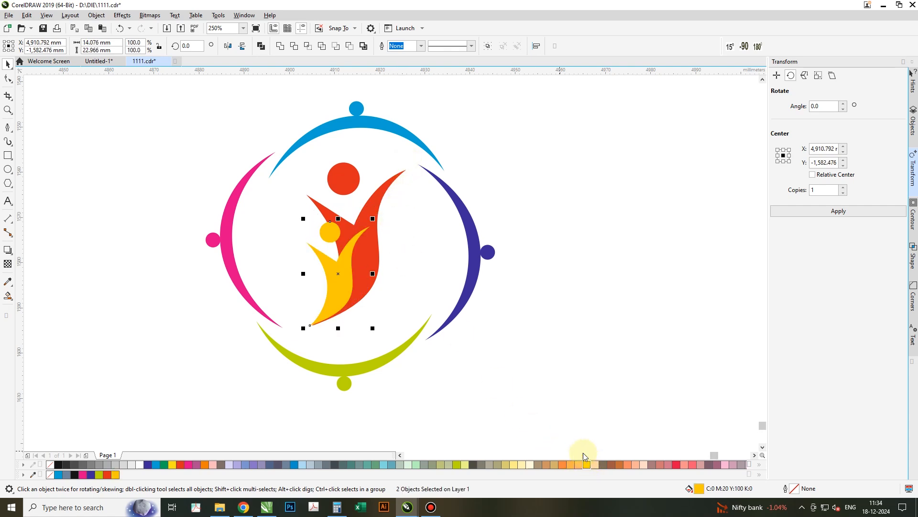
{"action": "left_click", "coordinate": [505, 339]}
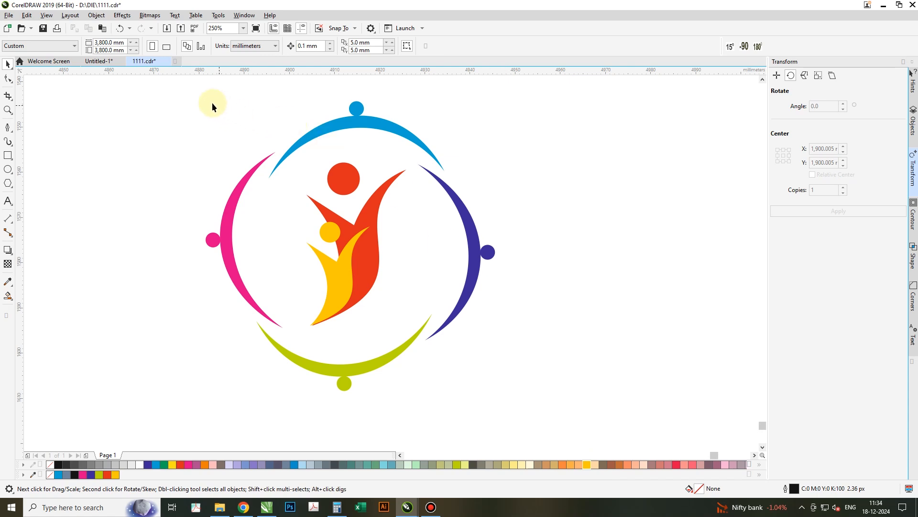
- Select the central red and yellow figures and group them together
{"action": "left_click_drag", "start_coordinate": [489, 381], "coordinate": [532, 414]}
{"action": "left_click_drag", "start_coordinate": [522, 177], "coordinate": [447, 258]}
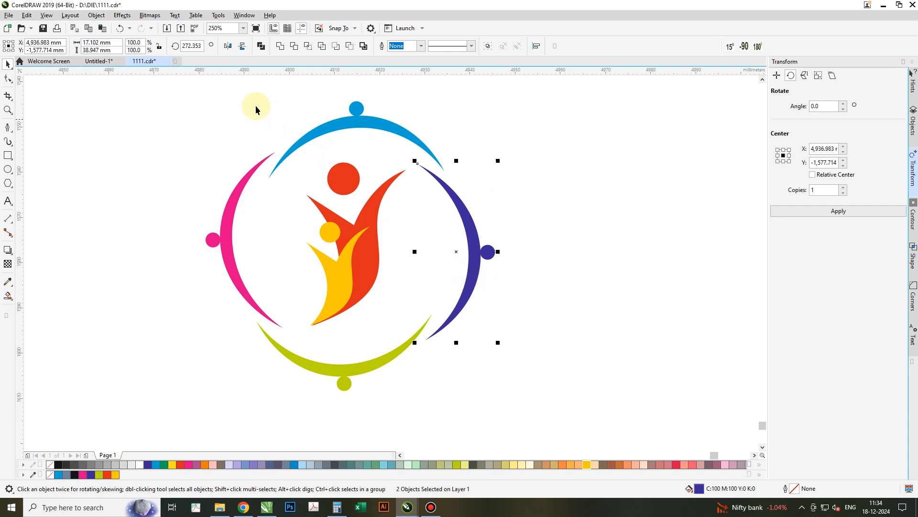
{"action": "left_click_drag", "start_coordinate": [327, 176], "coordinate": [390, 302]}
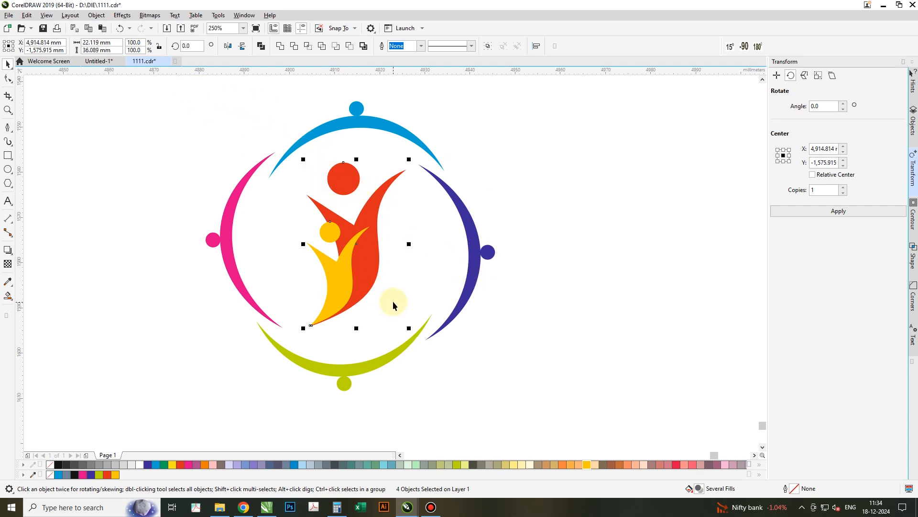
{"action": "left_click", "coordinate": [489, 46]}
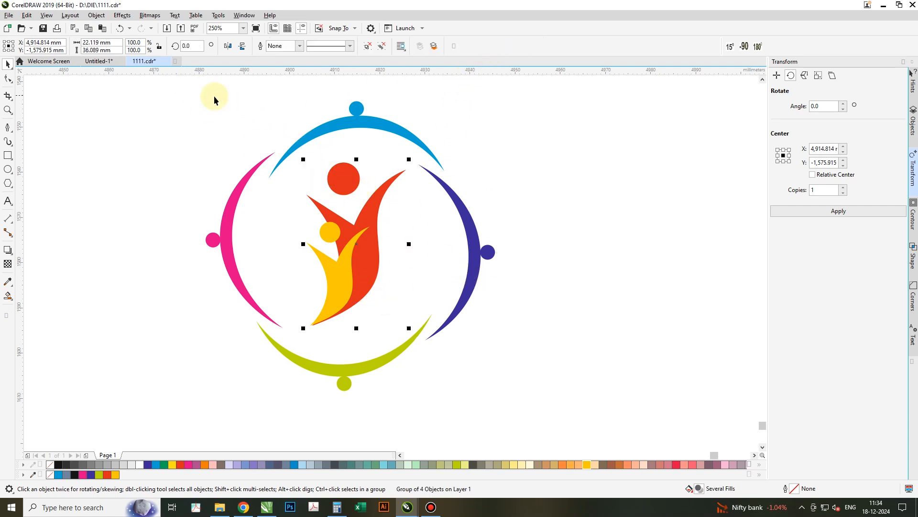
- Select the entire logo and zoom to fit the selection in the view
{"action": "left_click_drag", "start_coordinate": [520, 429], "coordinate": [517, 414]}
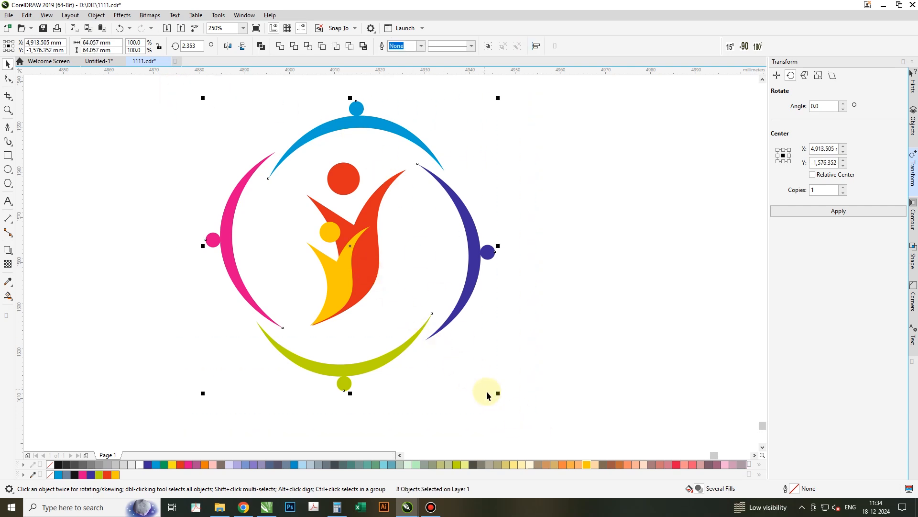
{"action": "left_click_drag", "start_coordinate": [496, 396], "coordinate": [234, 113]}
{"action": "left_click", "coordinate": [530, 307]}
{"action": "left_click_drag", "start_coordinate": [179, 97], "coordinate": [180, 97]}
{"action": "key", "text": "shift+F2"}
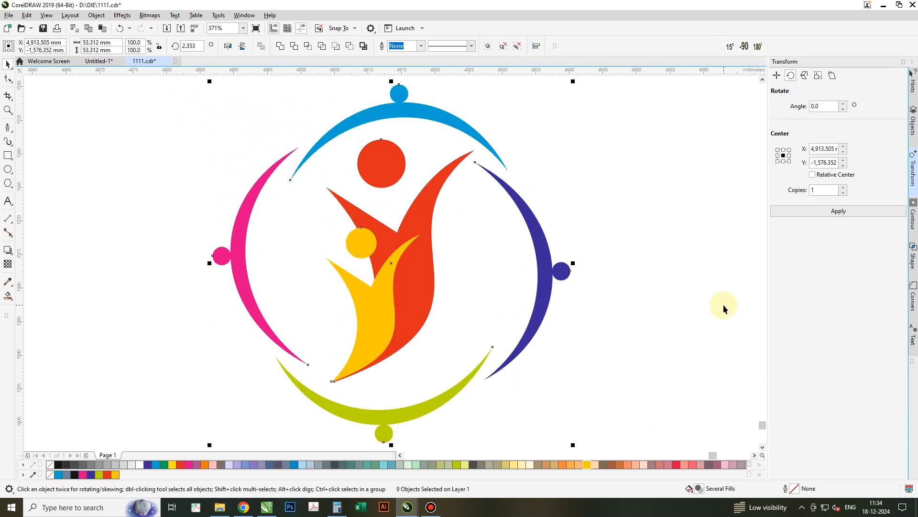
{"action": "left_click", "coordinate": [710, 302]}
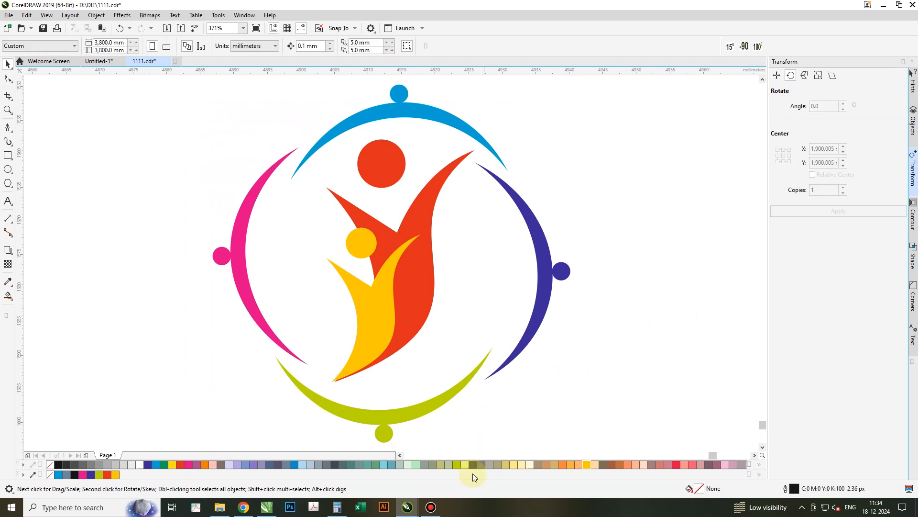